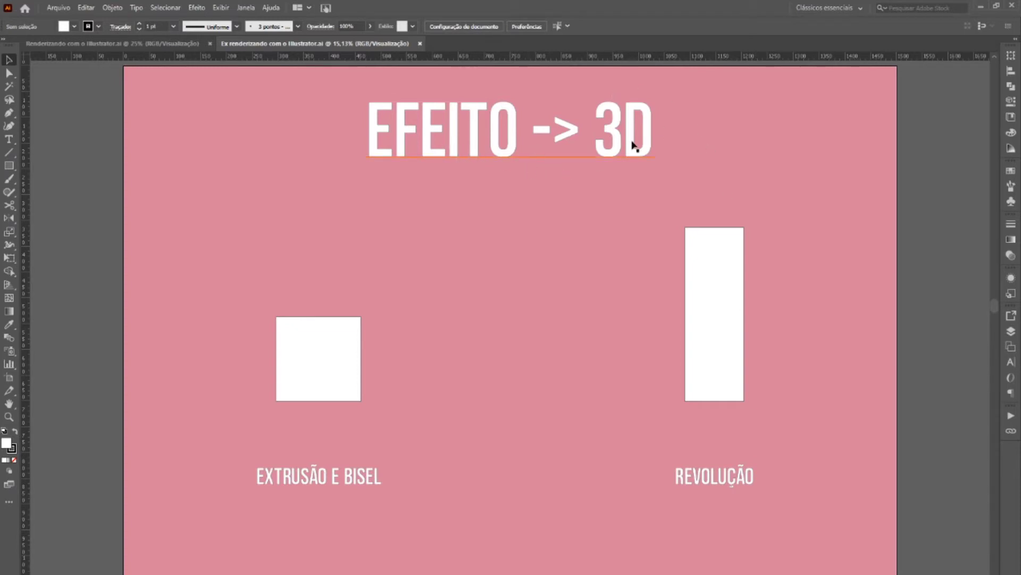
Place a vertical guide along the tall rectangle's left edge, then select the white square
click(193, 13)
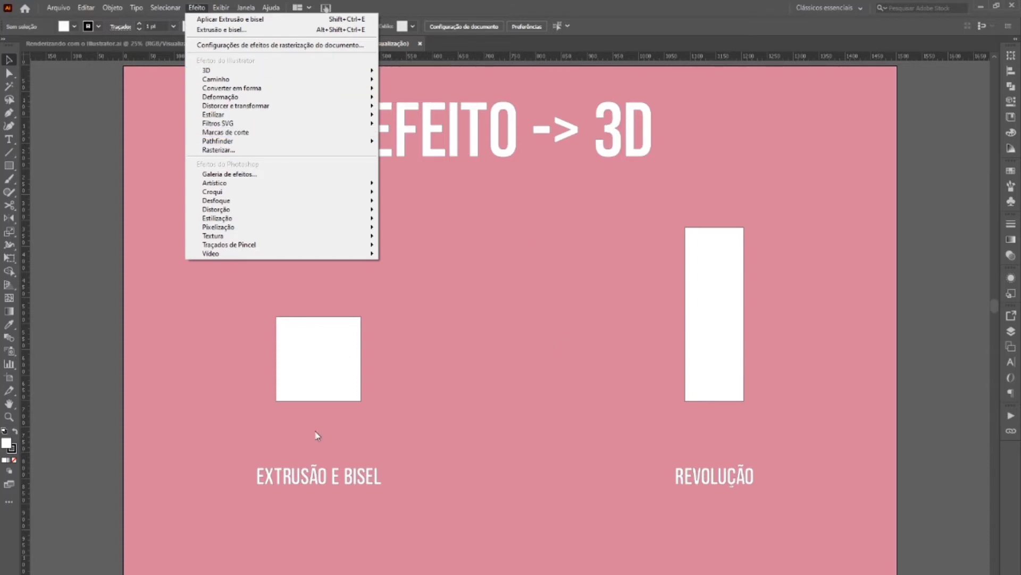
click(379, 401)
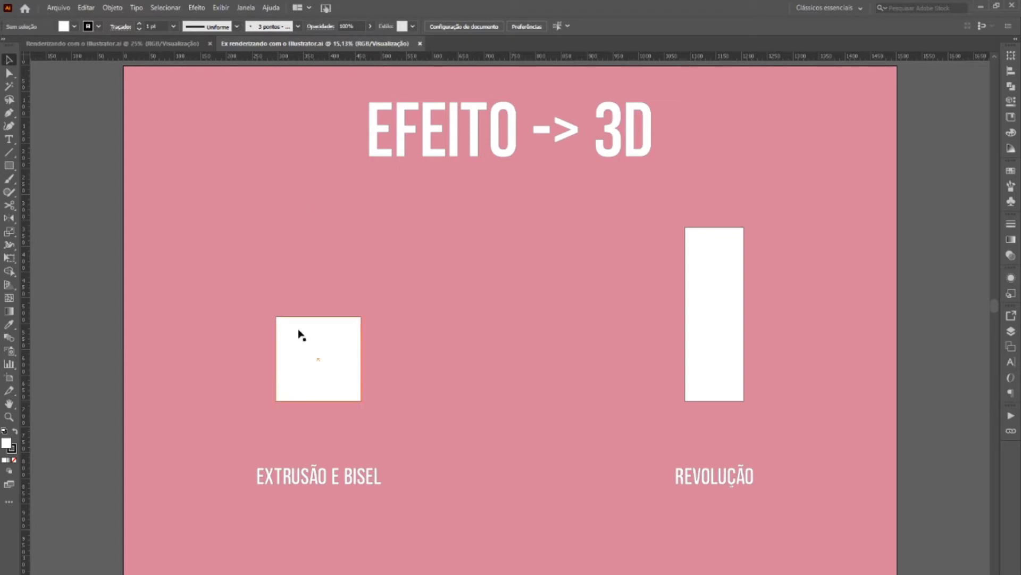
click(291, 364)
click(312, 379)
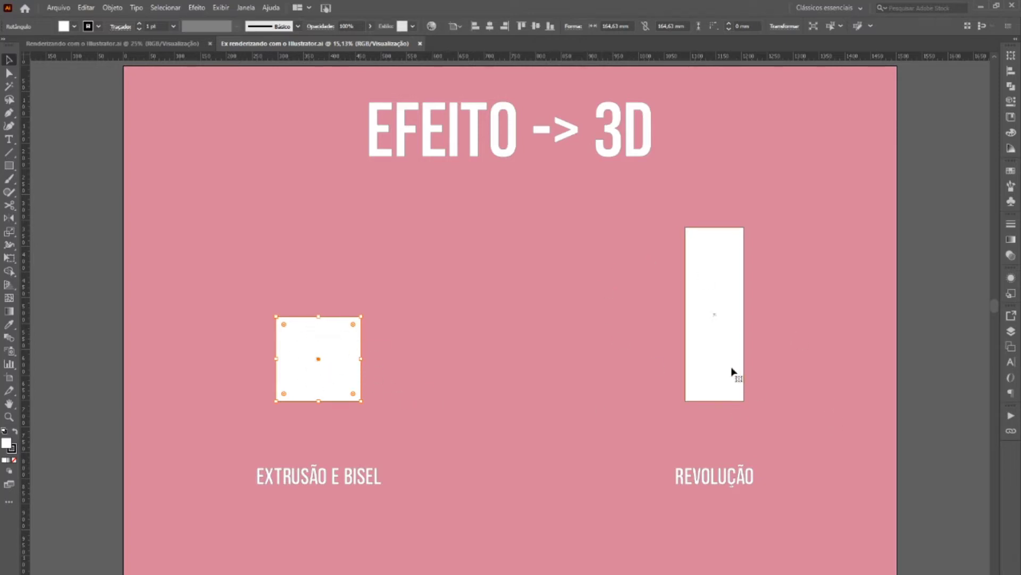
click(737, 339)
drag(27, 269, 686, 278)
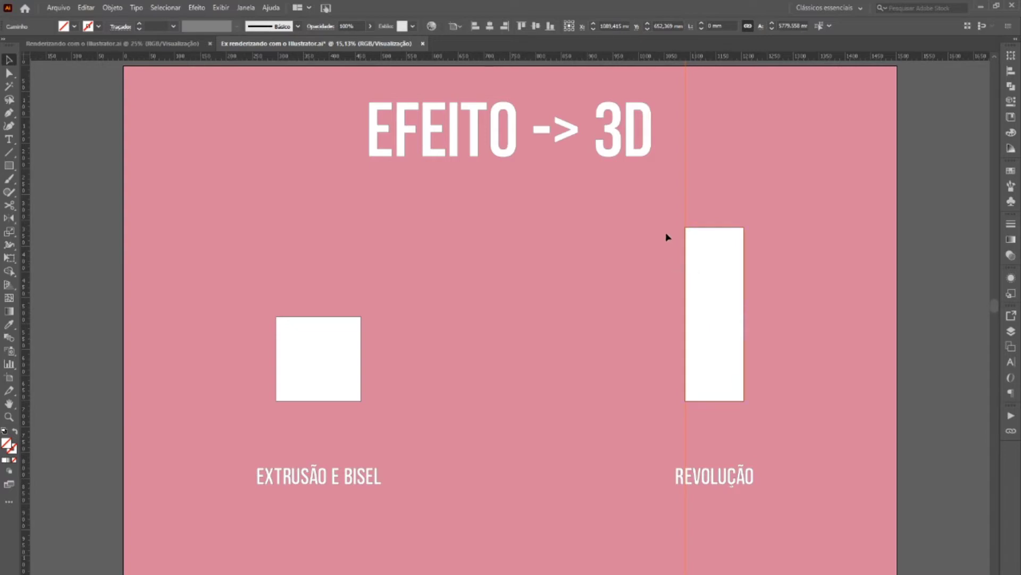
click(718, 240)
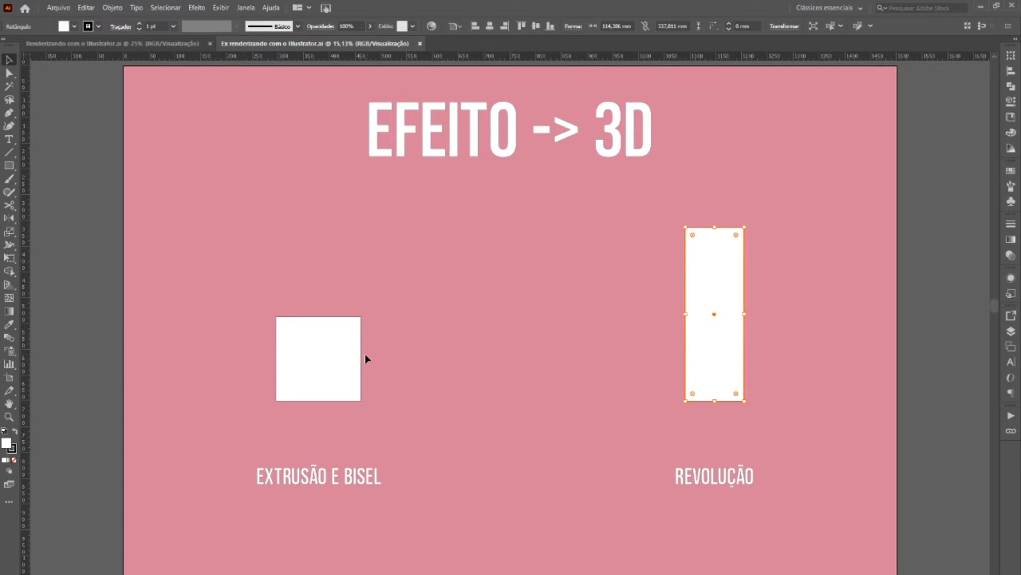
click(336, 360)
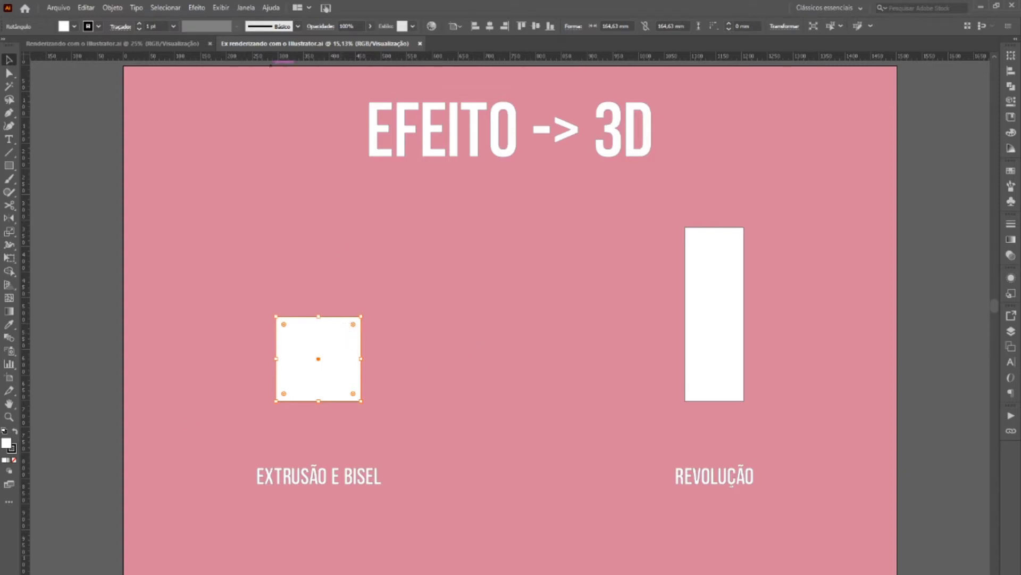
Apply 3D Extrude & Bevel to the square with an extrusion depth of 100
click(202, 8)
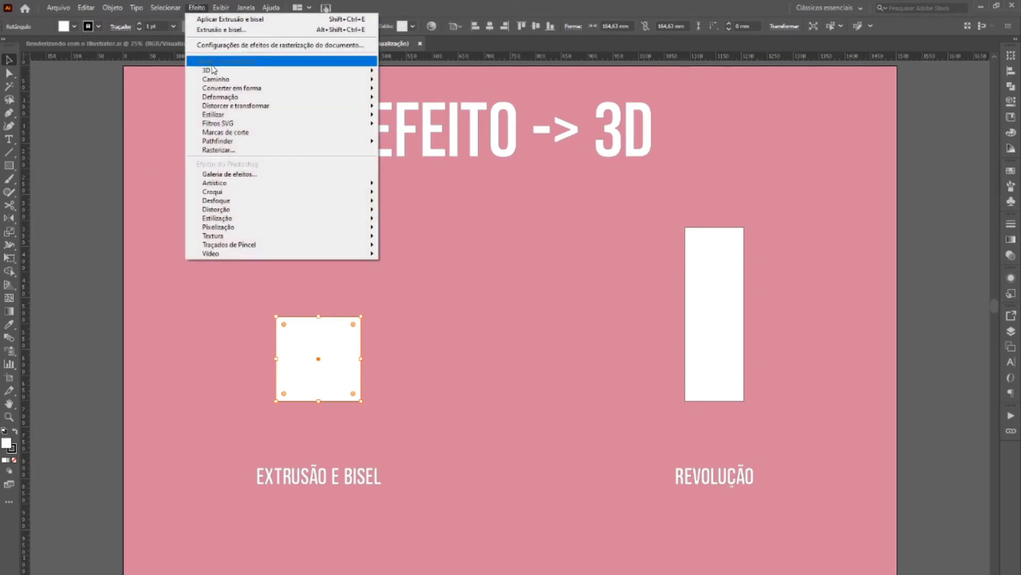
click(445, 74)
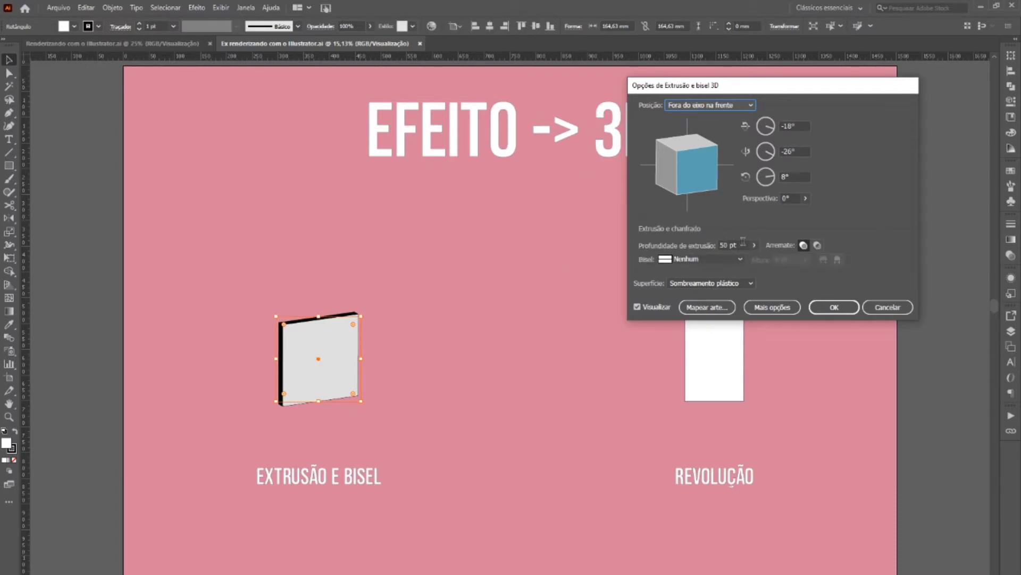
click(728, 245)
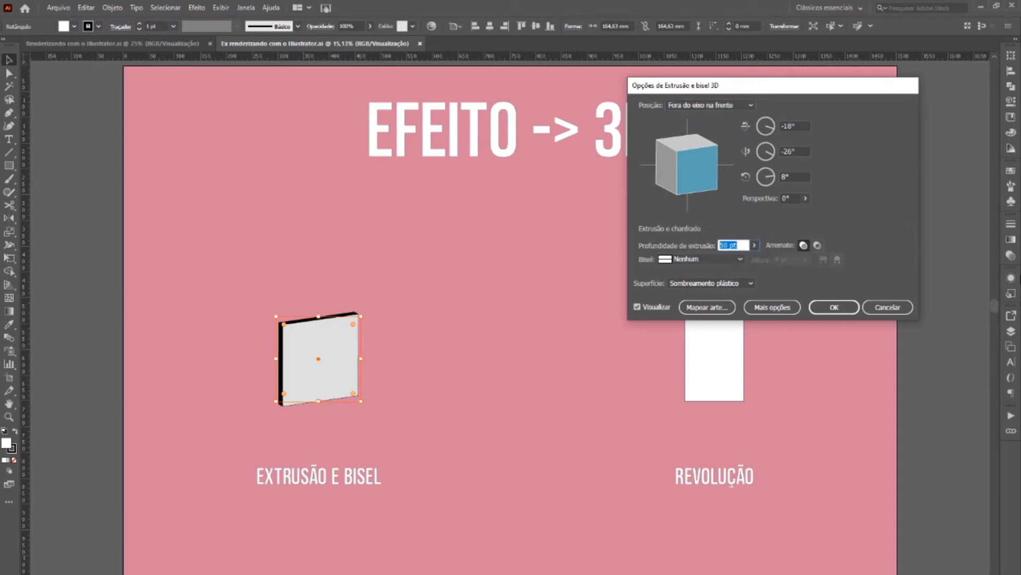
text(100)
key(Return)
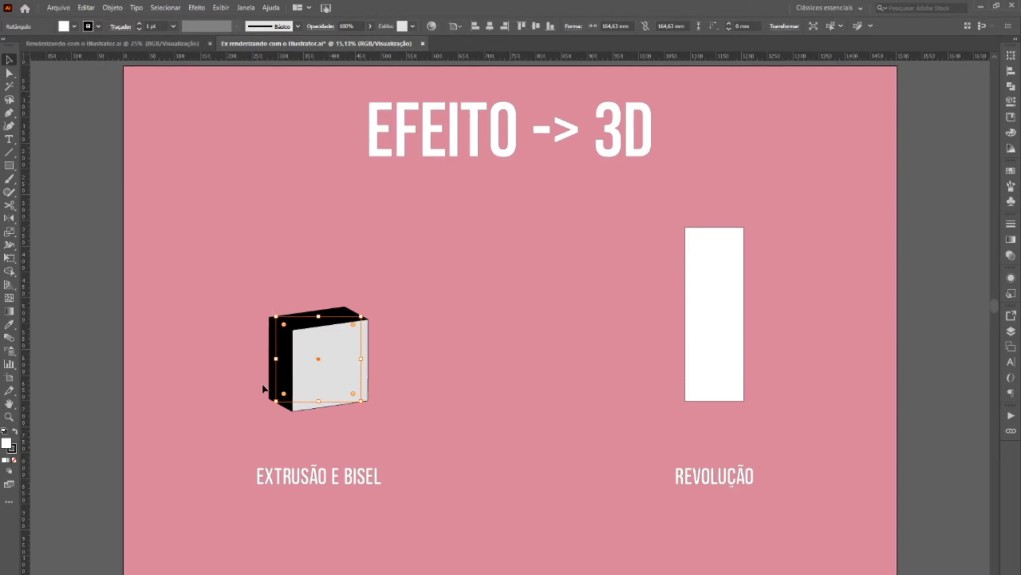
click(267, 291)
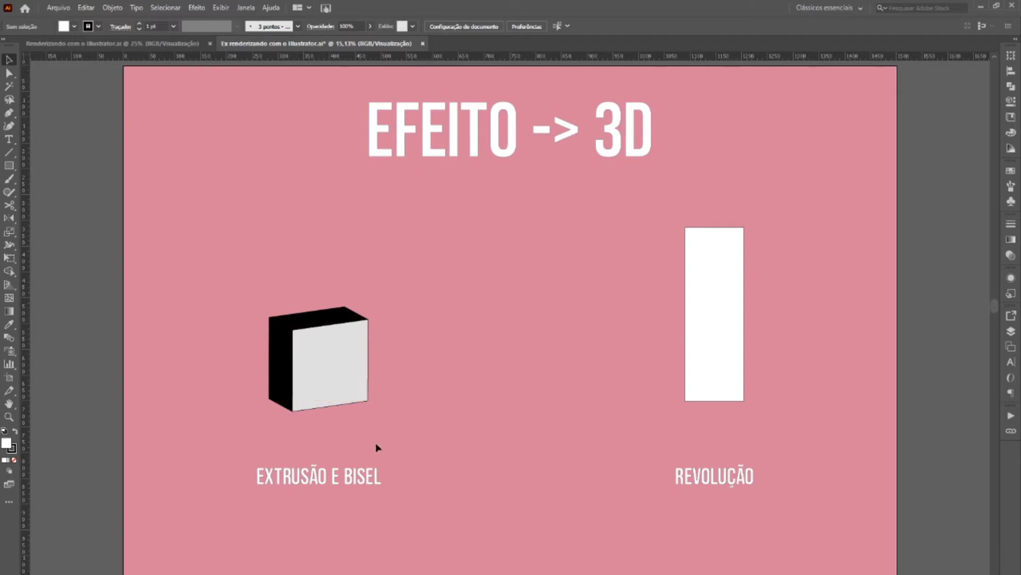
Change the extruded box's stroke to white so its sides shade light grey
click(364, 383)
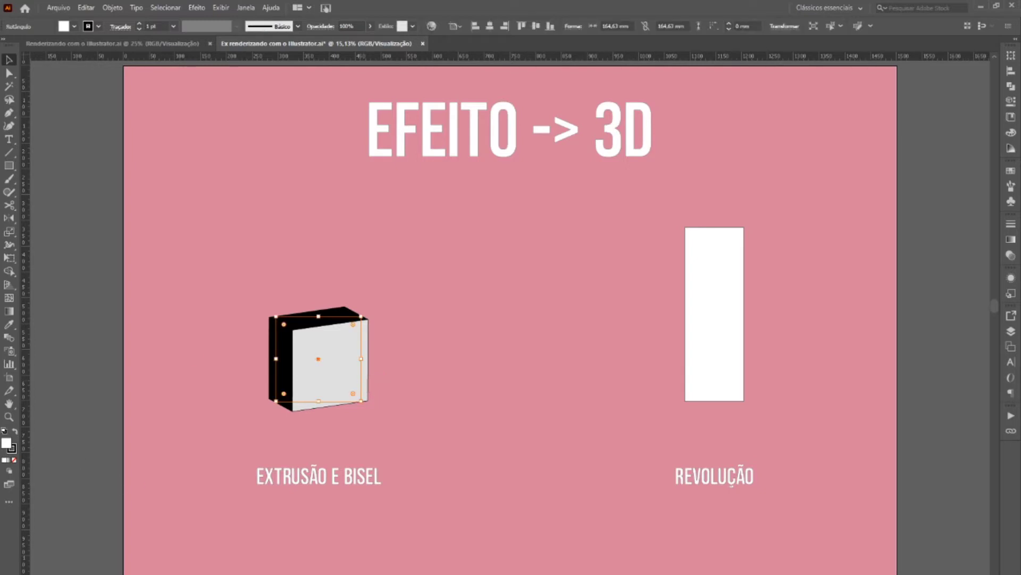
click(14, 452)
click(890, 68)
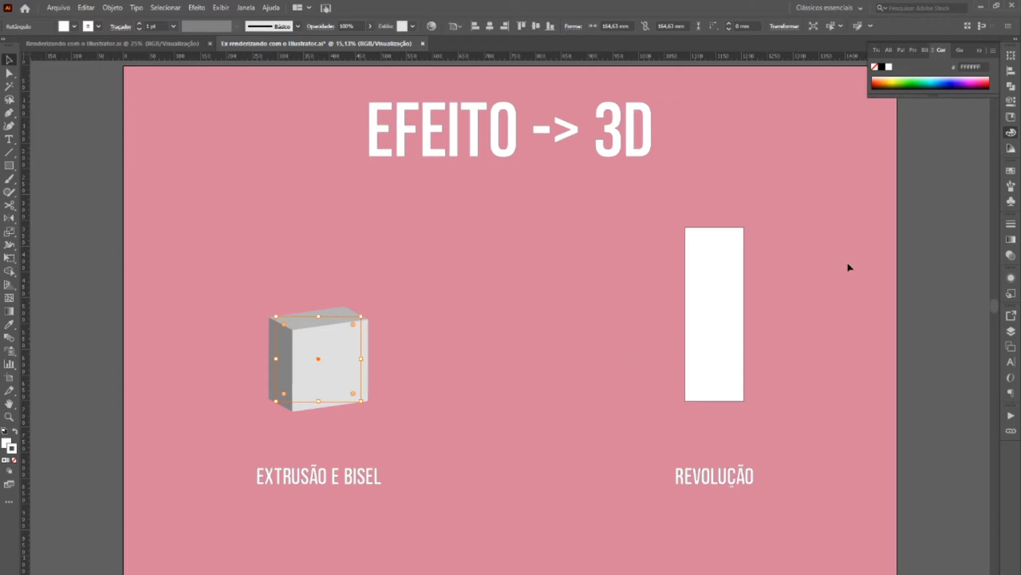
click(920, 219)
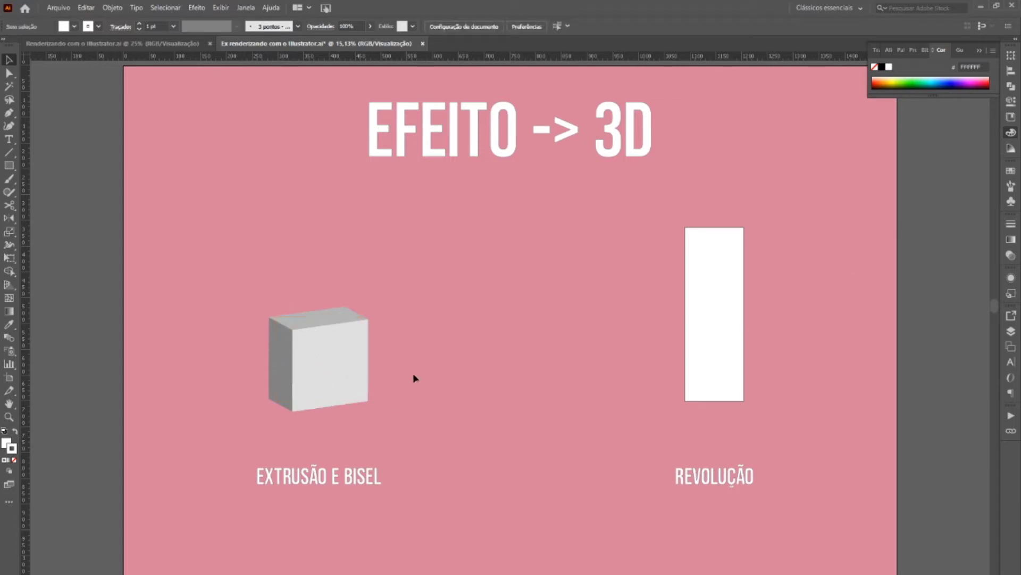
click(346, 401)
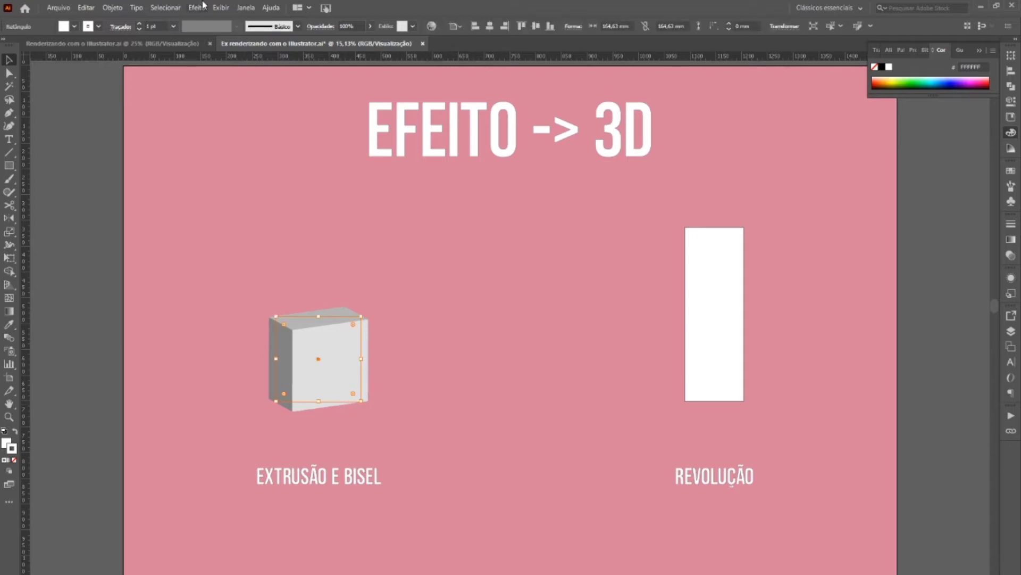
click(202, 8)
mouse_move(239, 70)
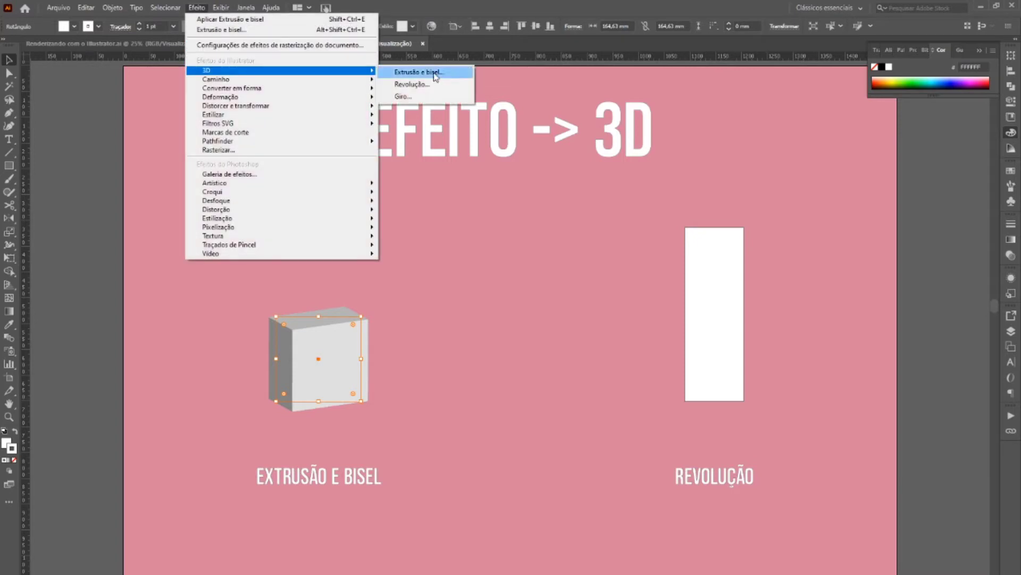
click(435, 76)
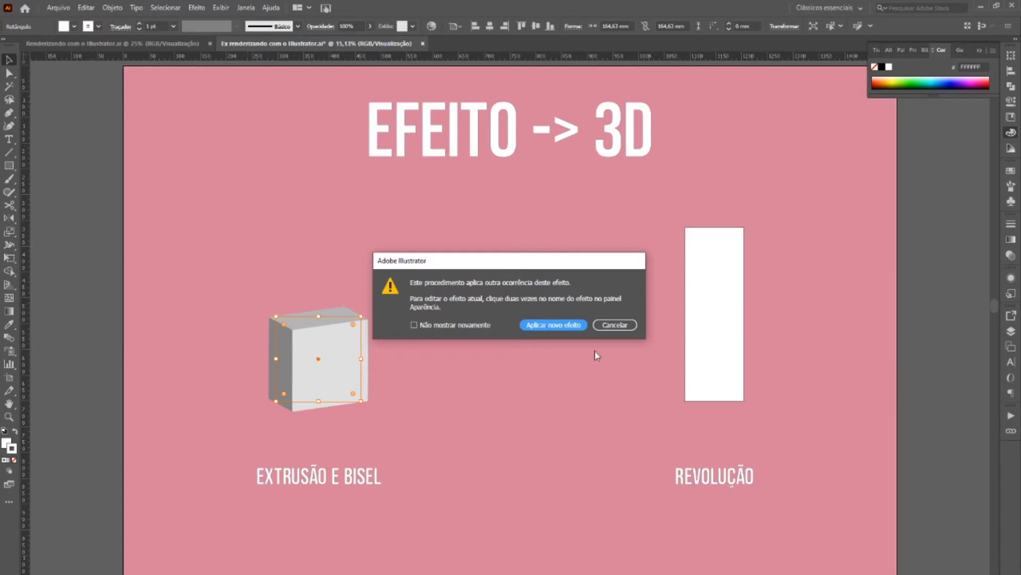
click(568, 325)
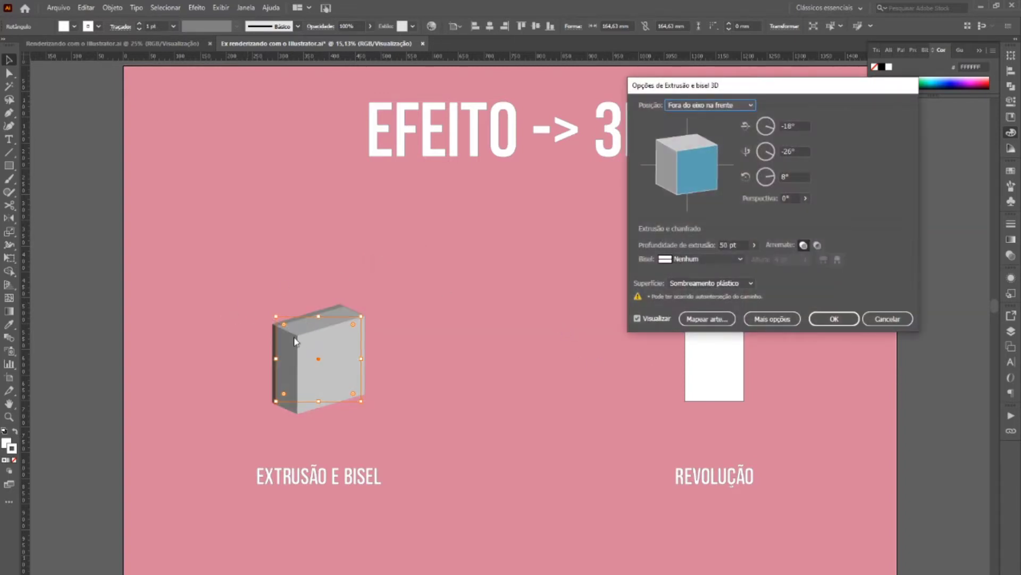
click(744, 242)
text(100mm)
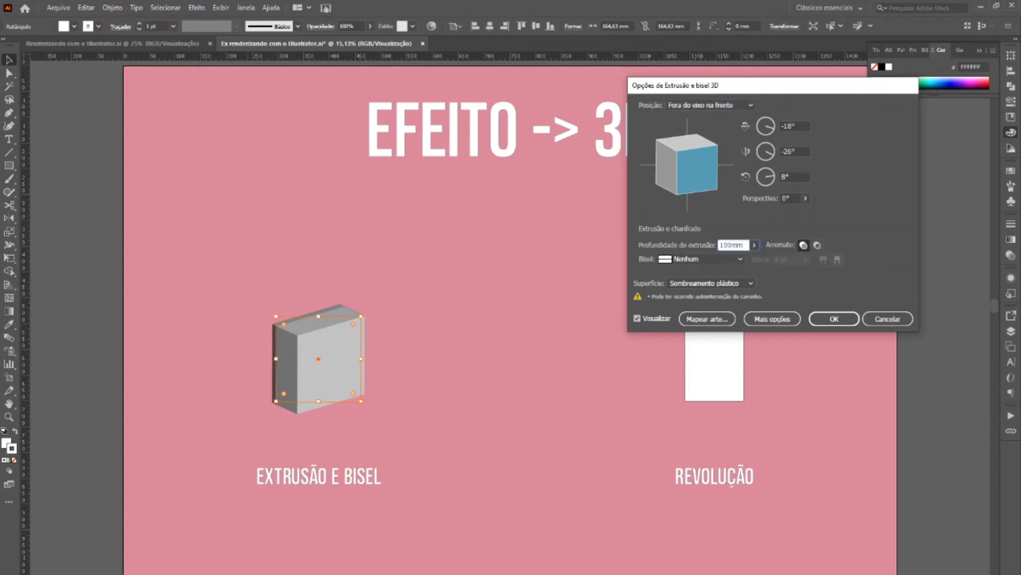
key(Return)
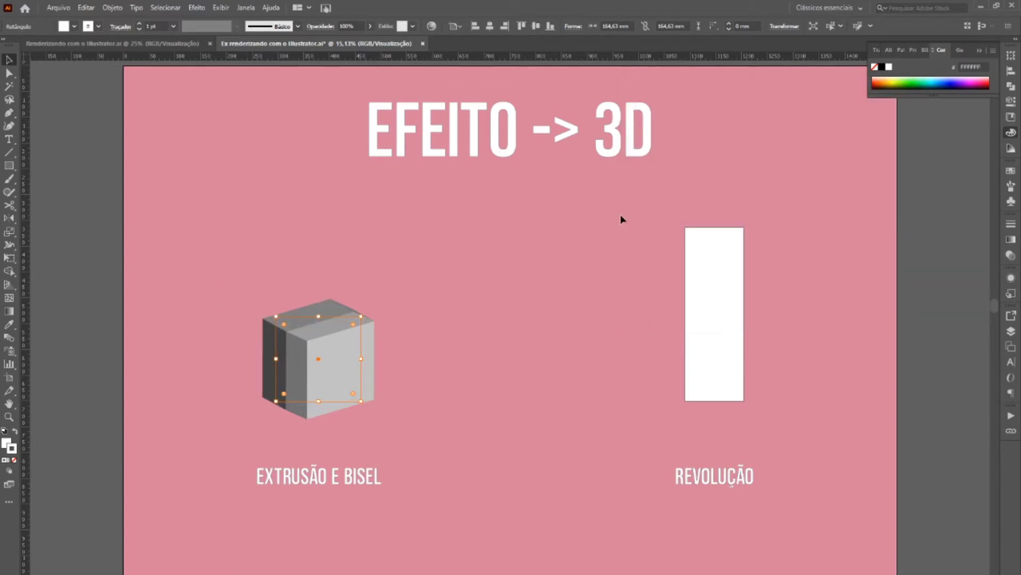
key(ctrl+z)
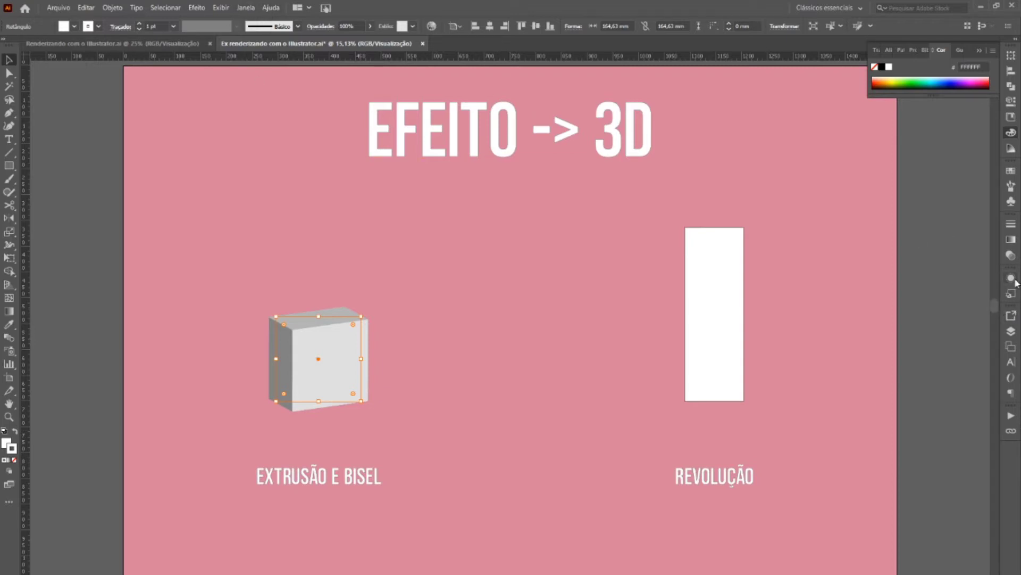
Reopen the box's Extrusão e bisel 3D effect from Appearance and set depth to 180 mm
click(1012, 279)
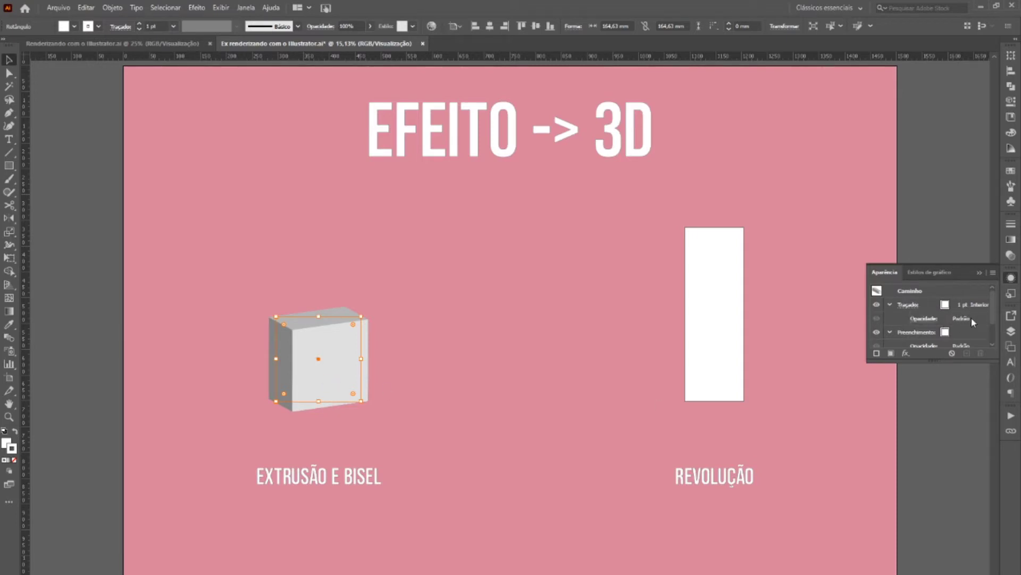
drag(931, 363, 931, 453)
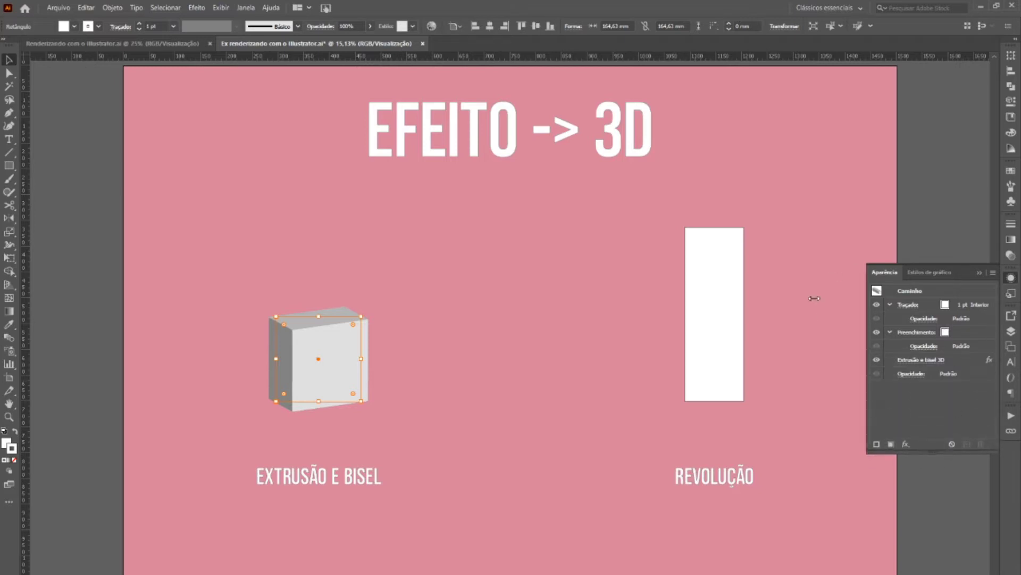
click(929, 363)
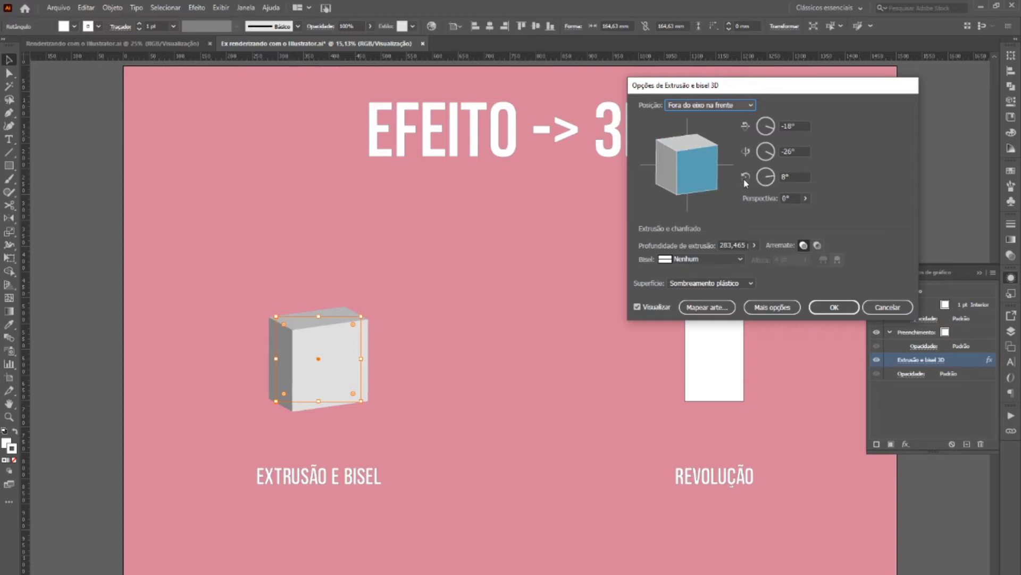
click(737, 244)
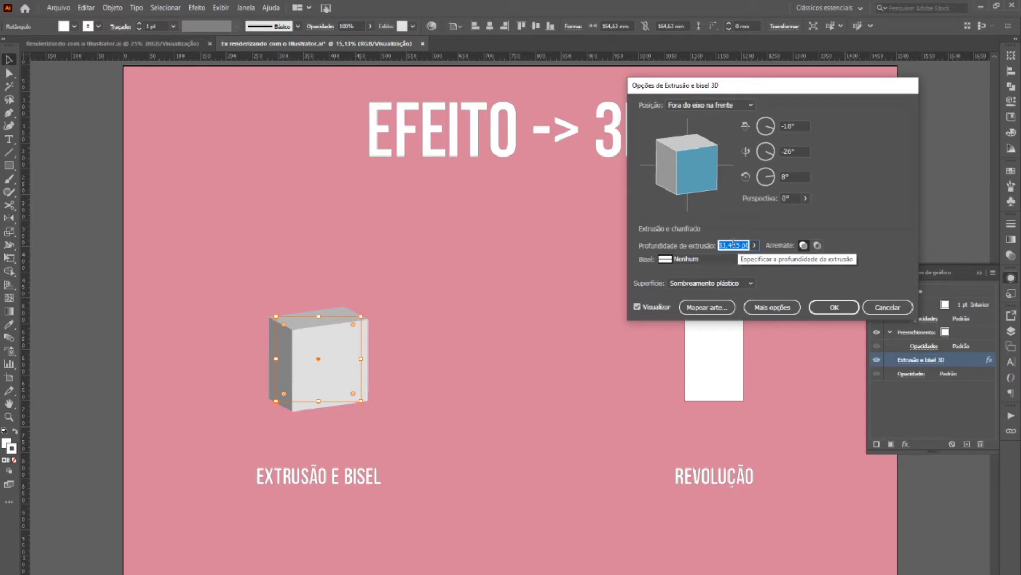
text(180)
text(mm)
key(Return)
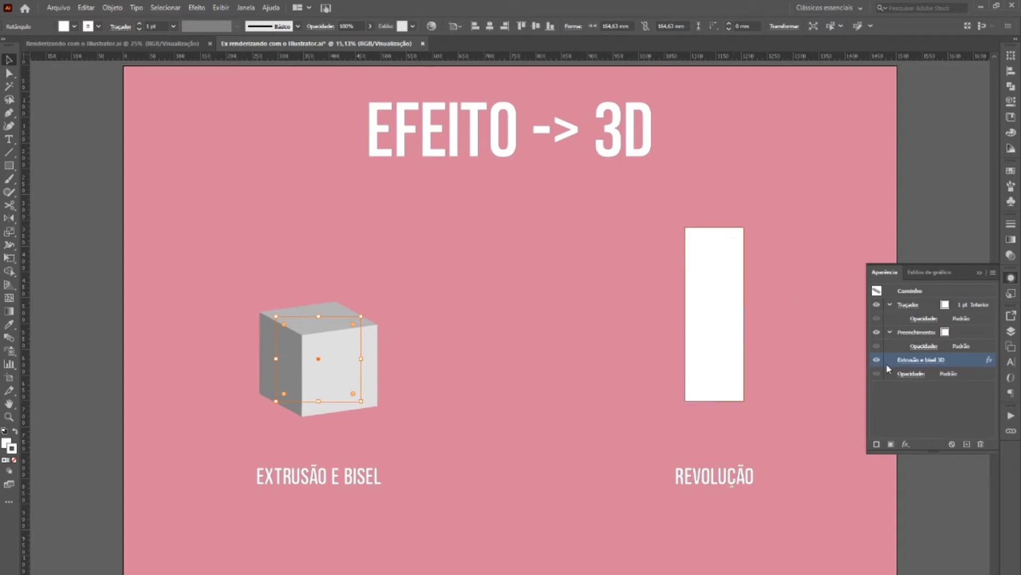
Give the cube Plastic Shading and rotate it to -44°, -44°, 40°
click(913, 361)
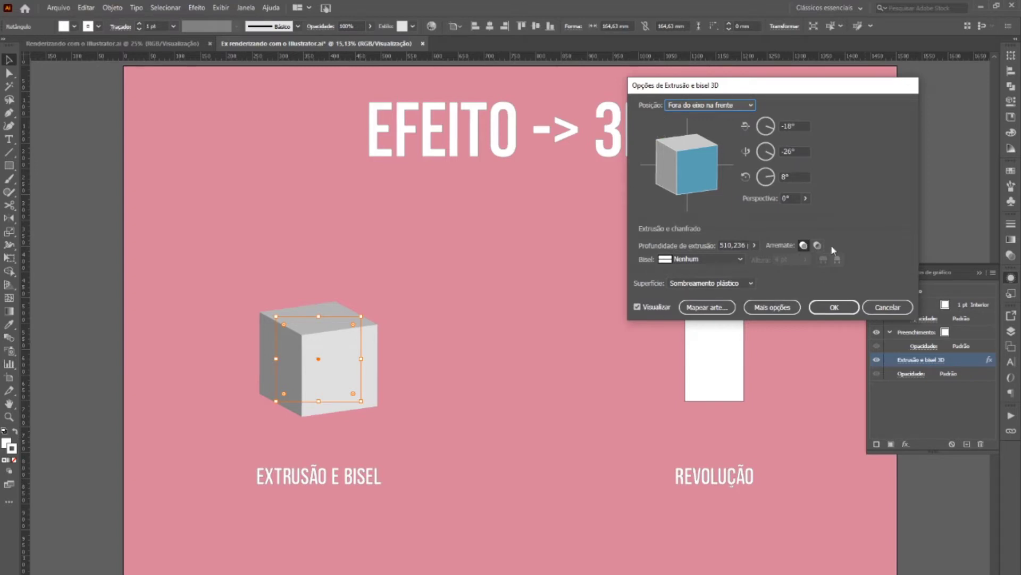
click(728, 286)
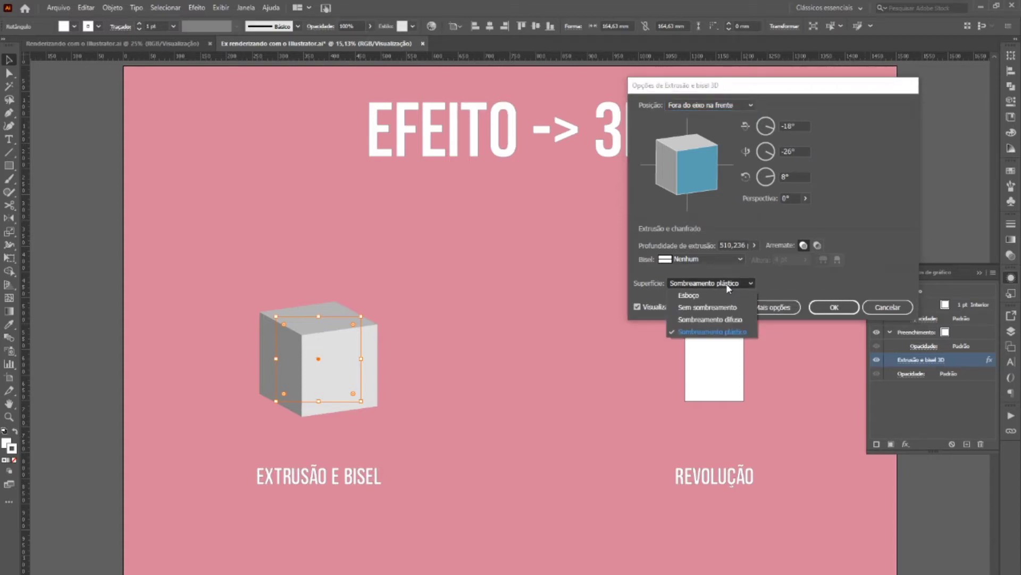
click(722, 321)
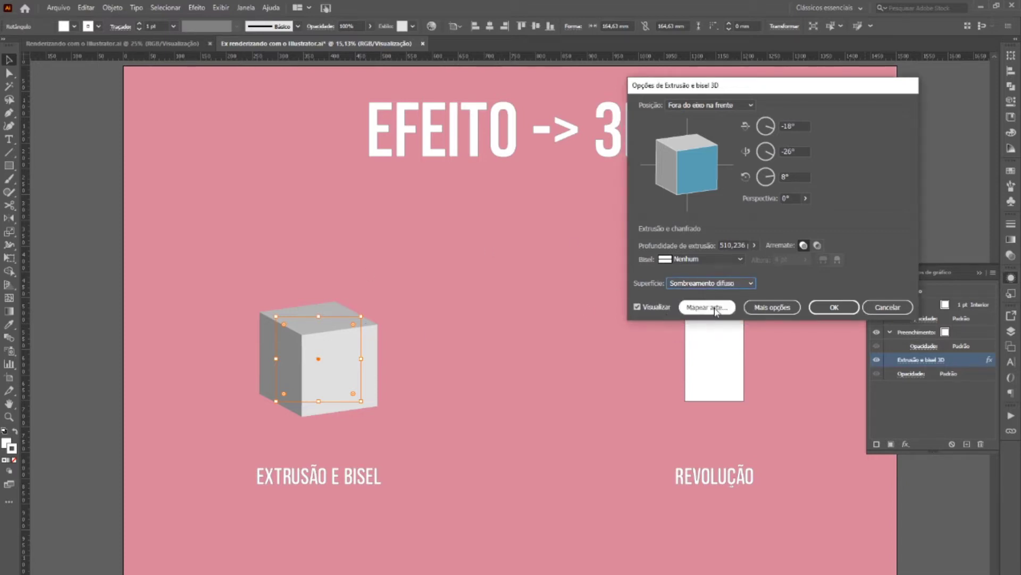
click(761, 307)
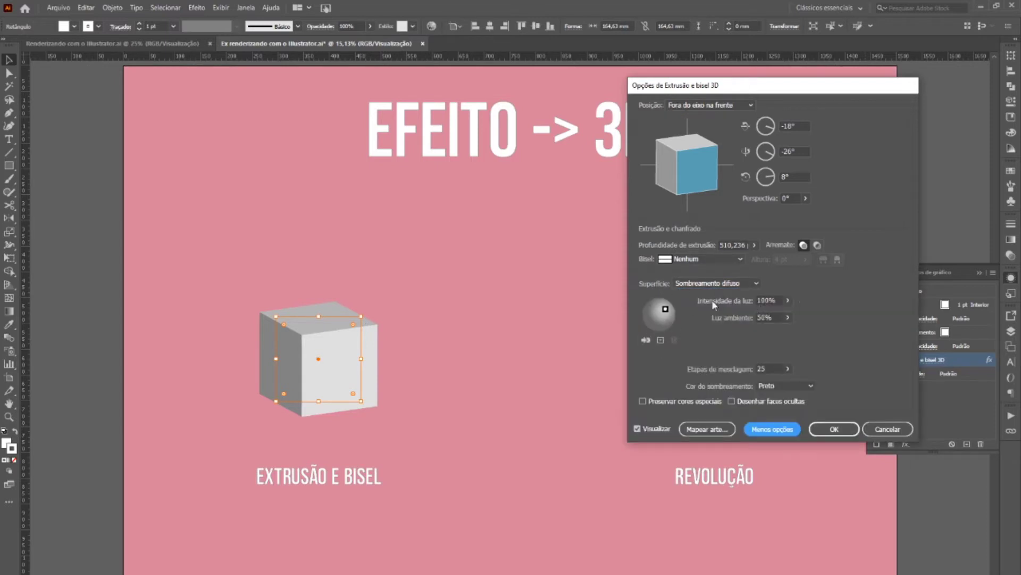
click(733, 283)
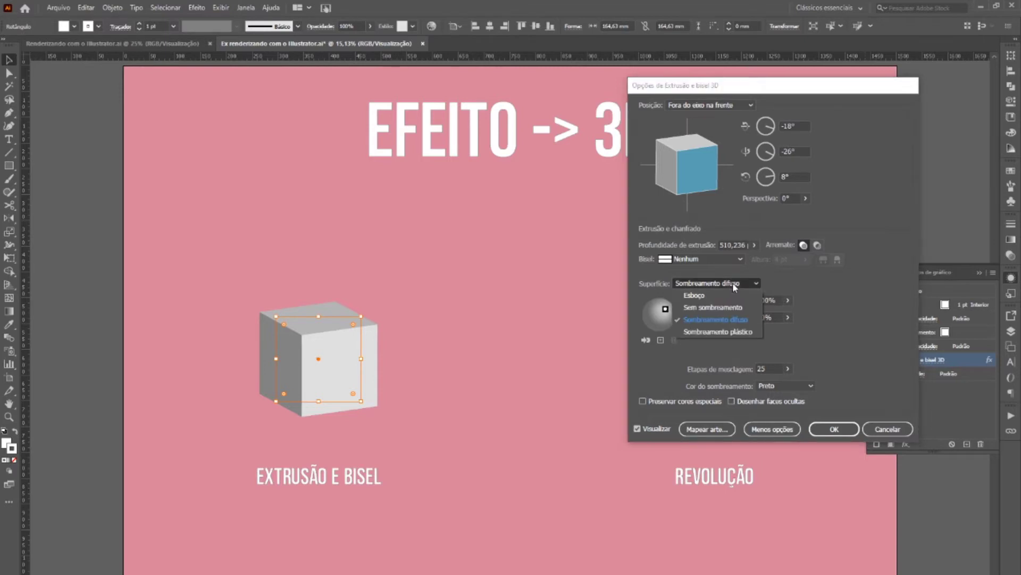
click(742, 333)
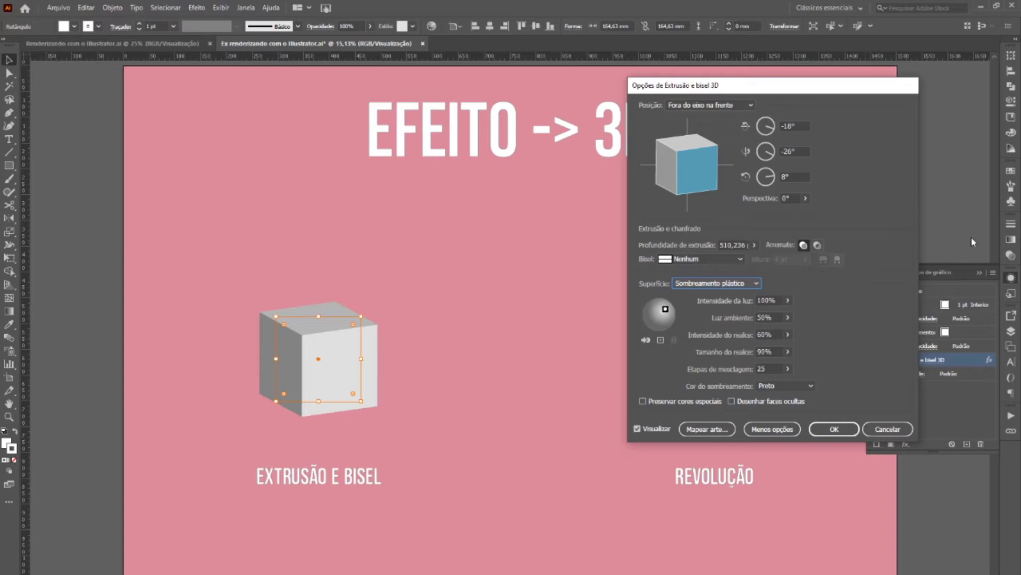
mouse_move(686, 167)
mouse_down()
mouse_move(670, 168)
mouse_move(680, 148)
mouse_move(707, 176)
mouse_move(671, 189)
mouse_move(716, 180)
mouse_up()
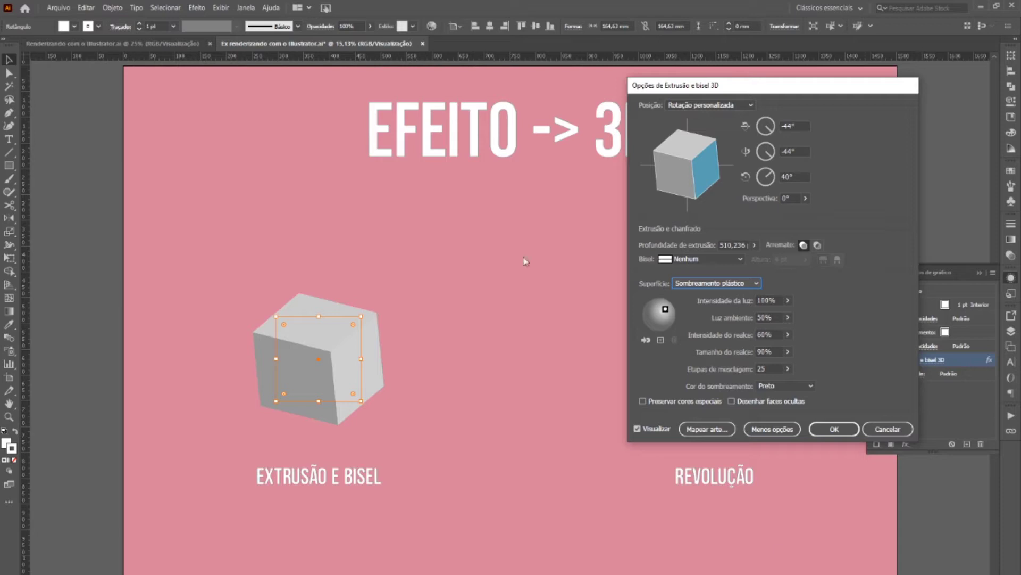
click(838, 430)
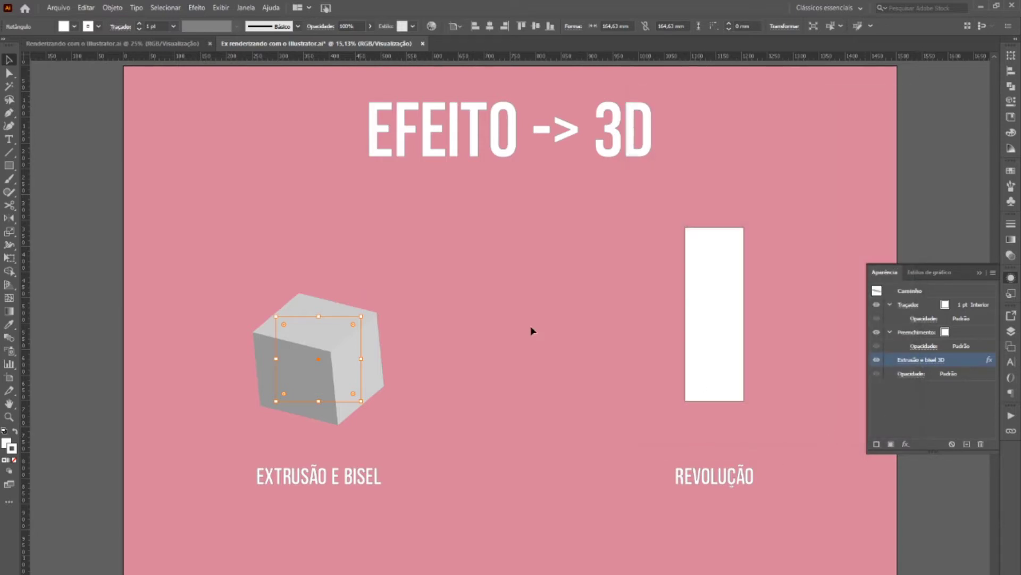
Revolve the tall rectangle into a 3D cylinder and set its stroke to white FFFFFF
click(743, 354)
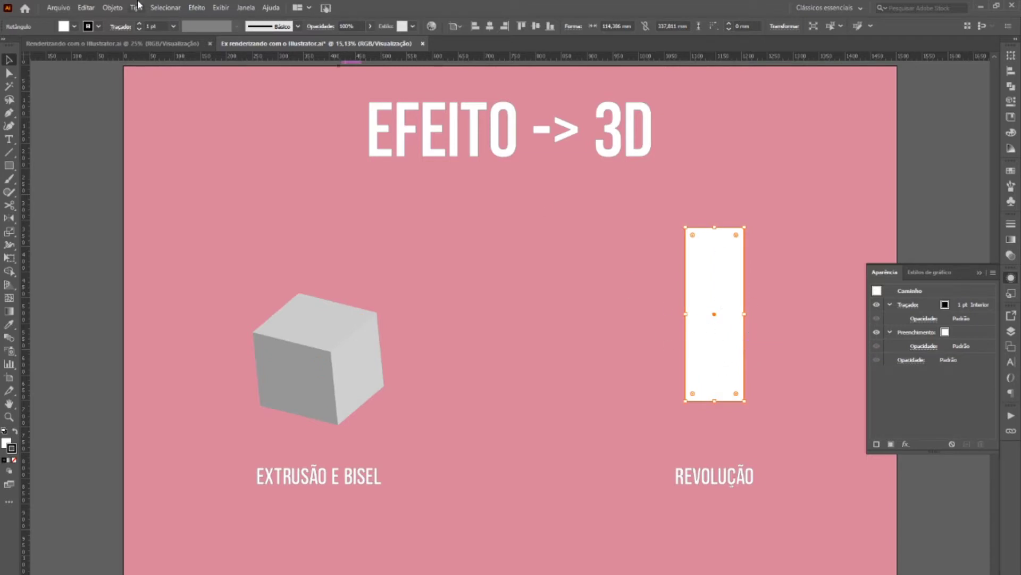
click(197, 7)
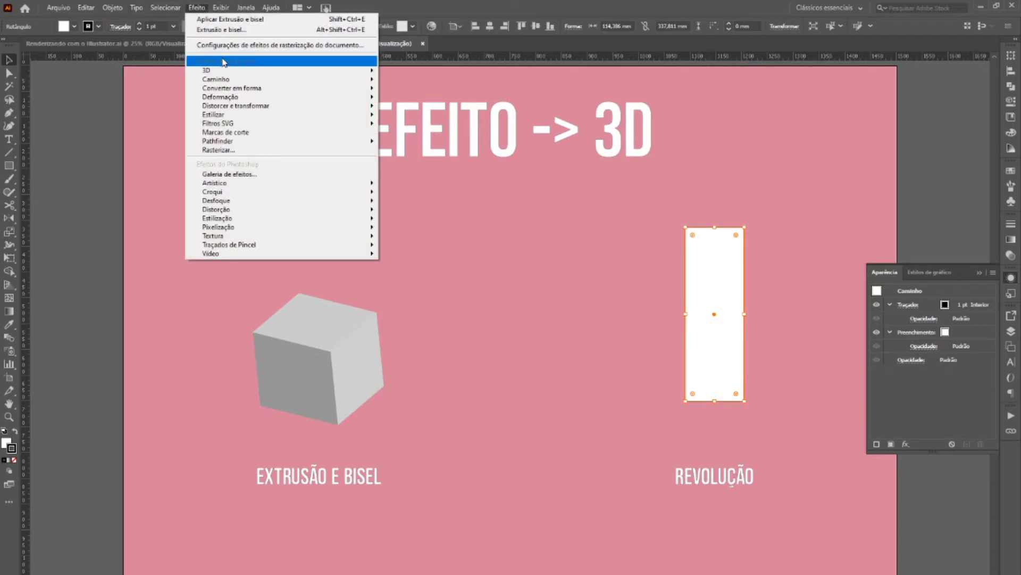
click(400, 84)
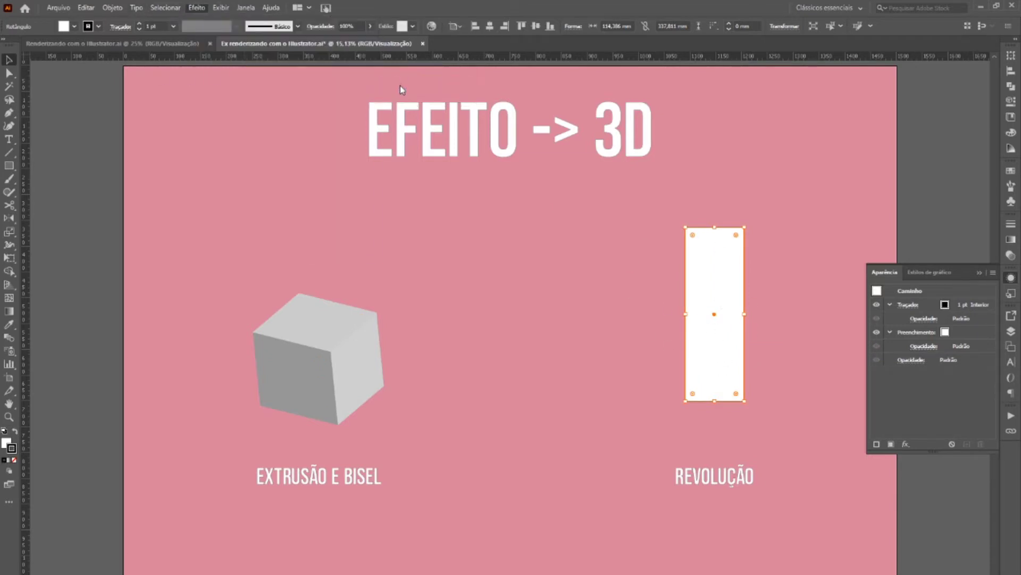
mouse_move(809, 94)
mouse_down()
mouse_move(243, 98)
mouse_move(399, 112)
mouse_up()
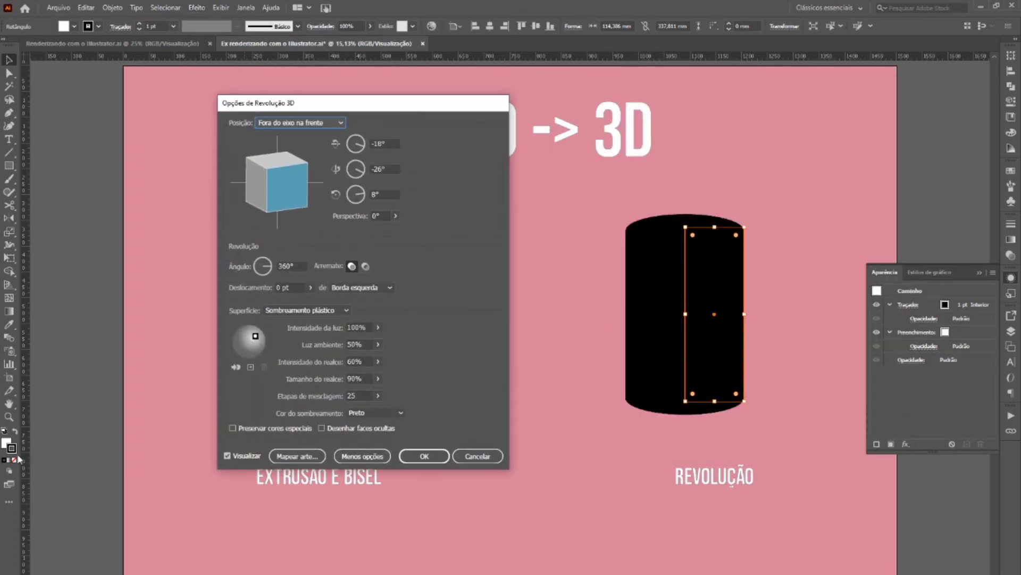
click(423, 456)
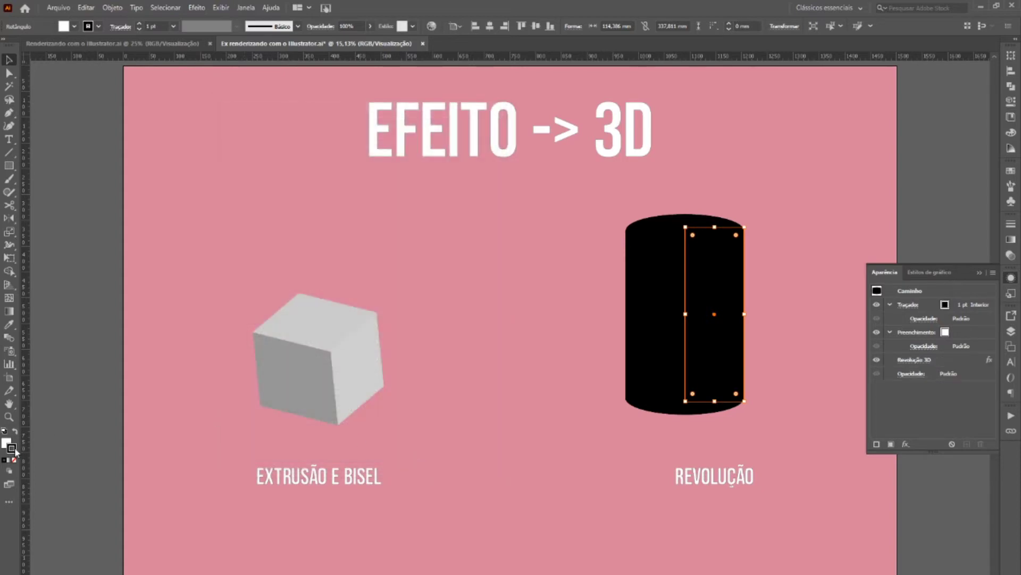
double_click(16, 451)
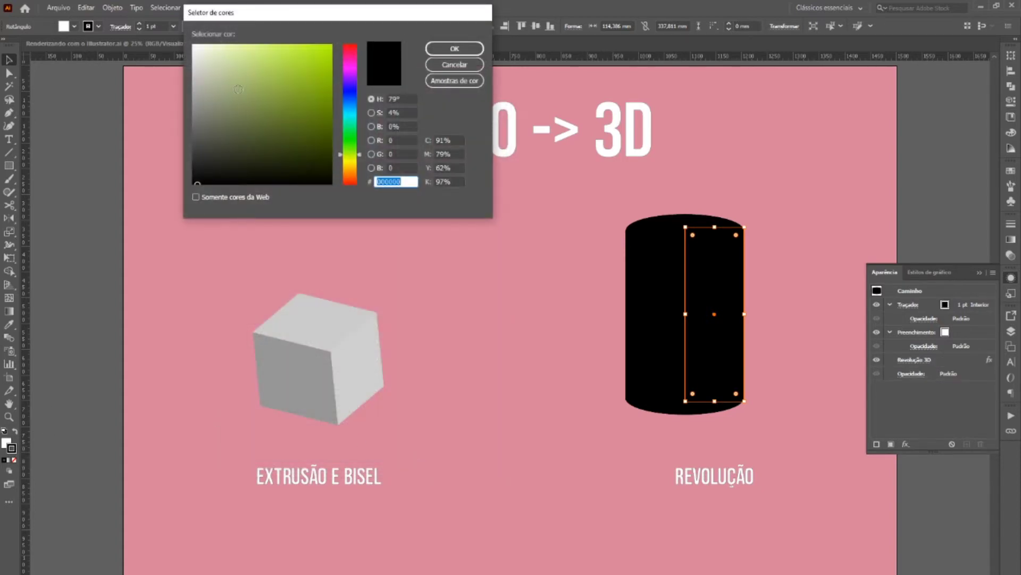
text(FFFFFF)
click(455, 49)
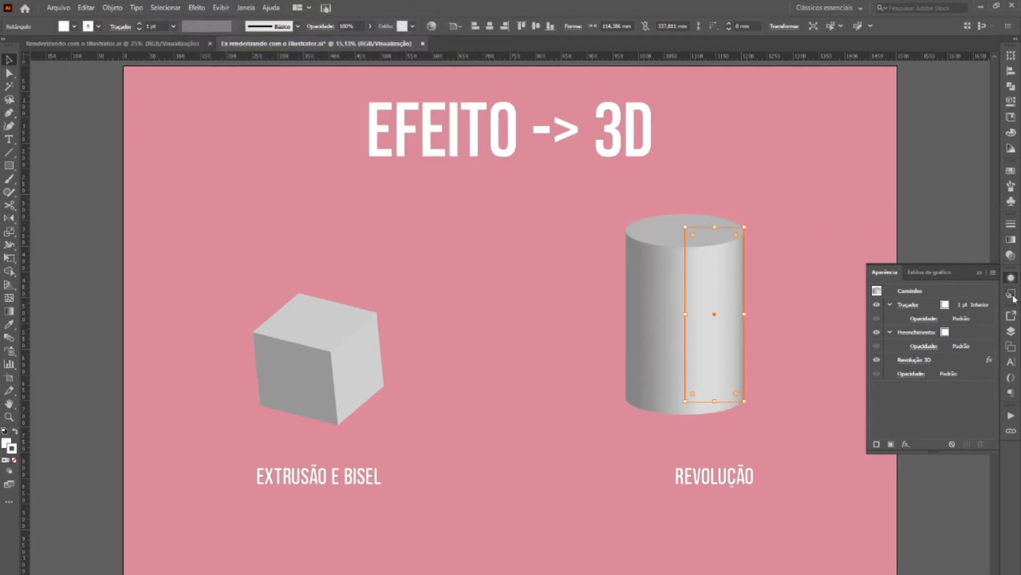
Reopen the cylinder's Revolve settings and tilt it to a new custom angle
click(922, 360)
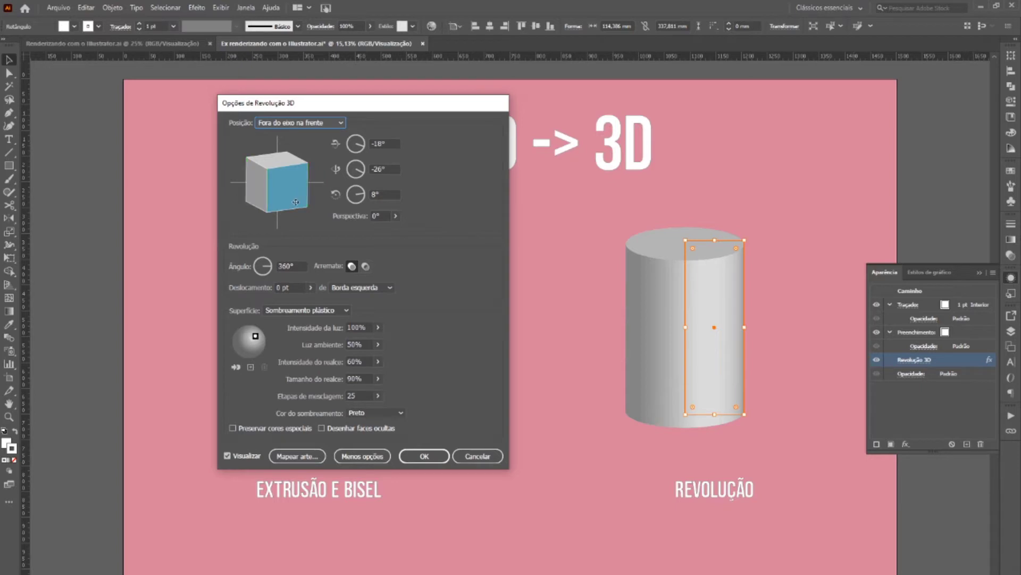
mouse_move(295, 203)
mouse_down()
mouse_move(291, 214)
mouse_move(283, 203)
mouse_up()
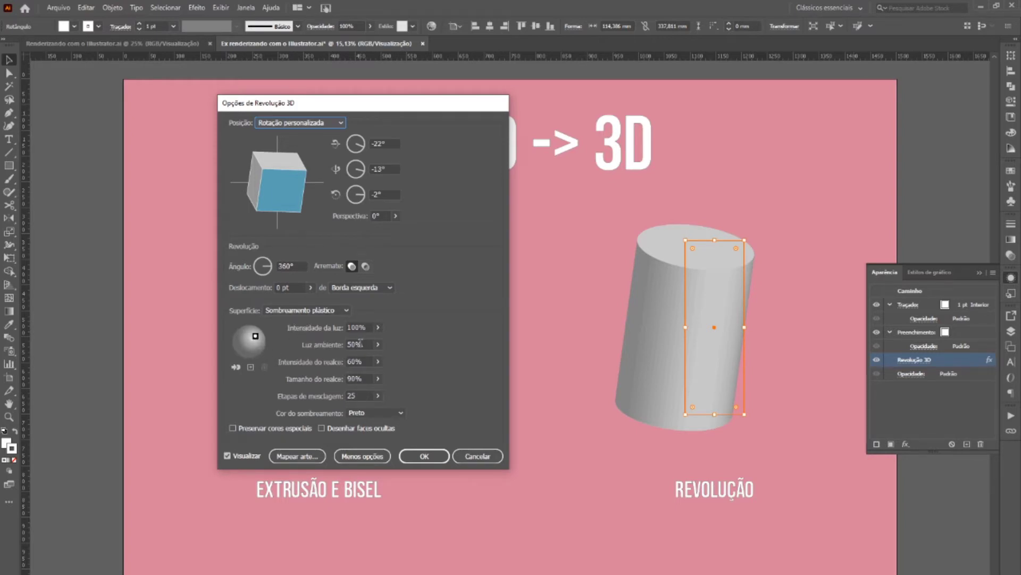
click(378, 360)
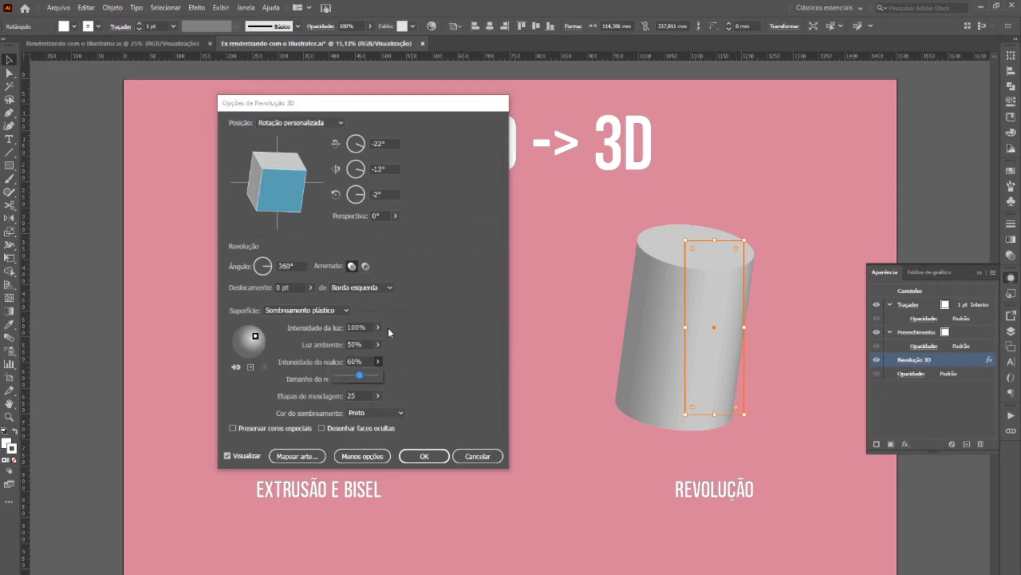
click(375, 353)
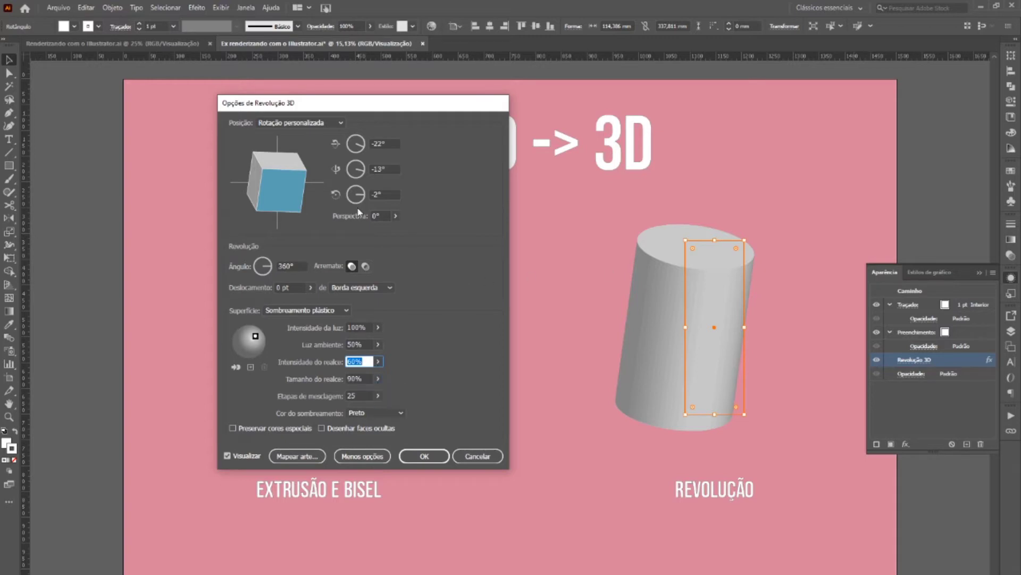
drag(271, 178, 330, 200)
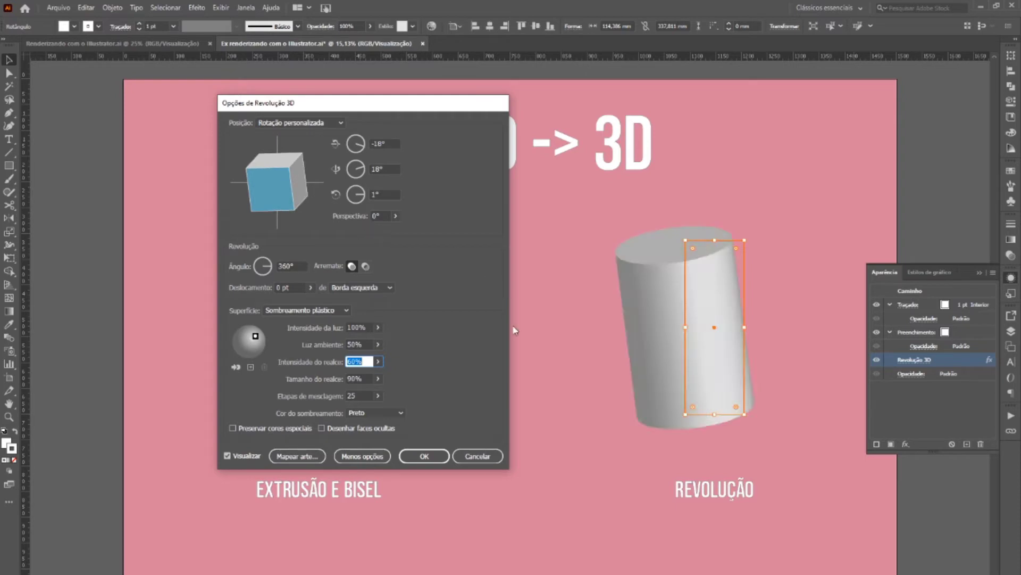
click(432, 457)
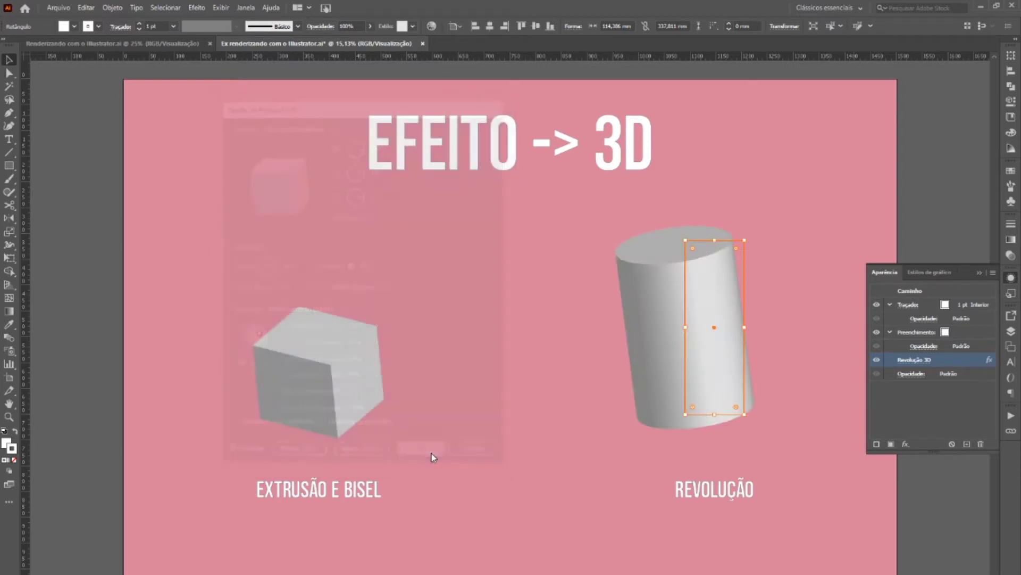
Select the cube and change its Extrude & Bevel bevel to Ondulado
click(987, 167)
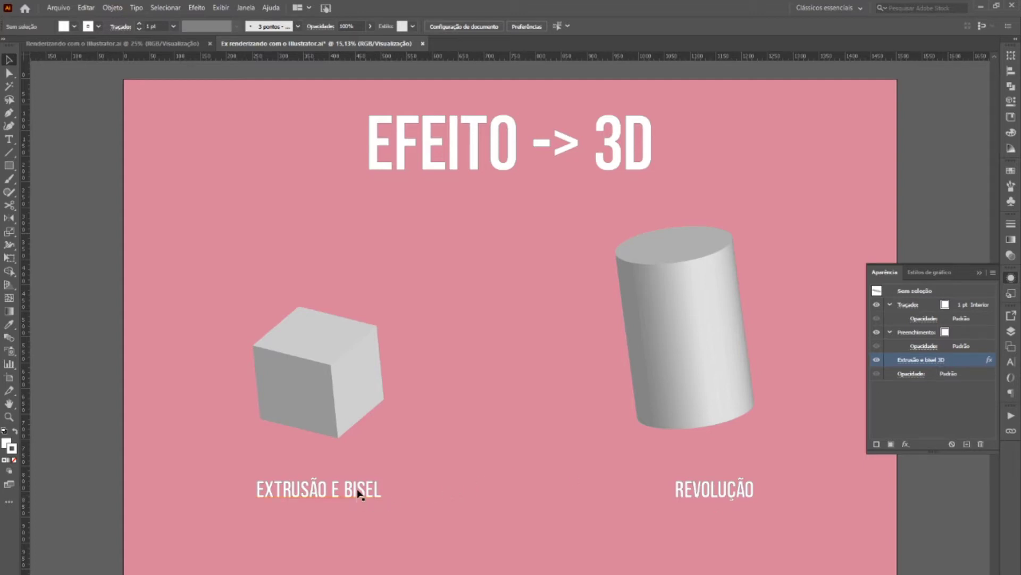
click(335, 392)
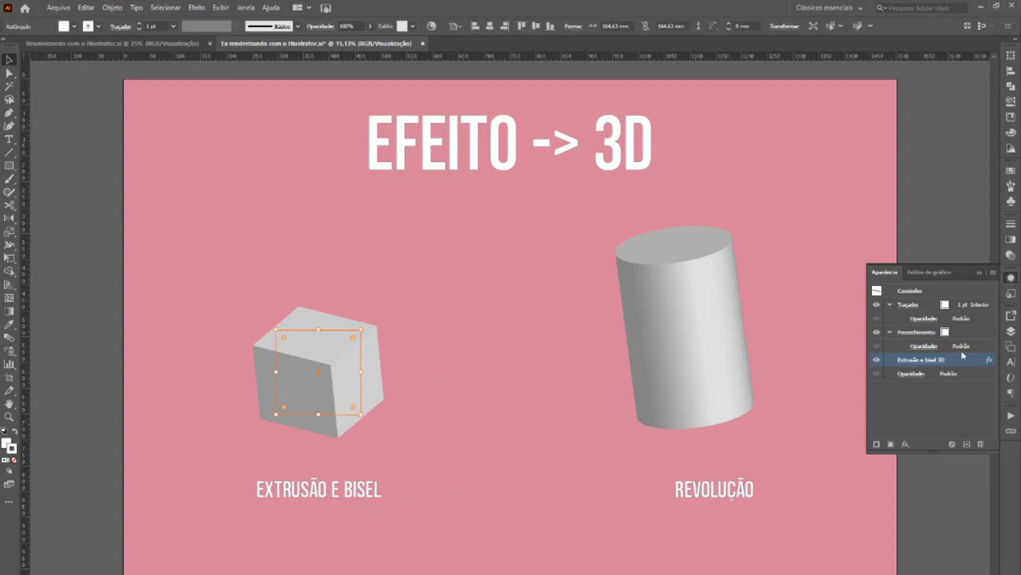
click(907, 362)
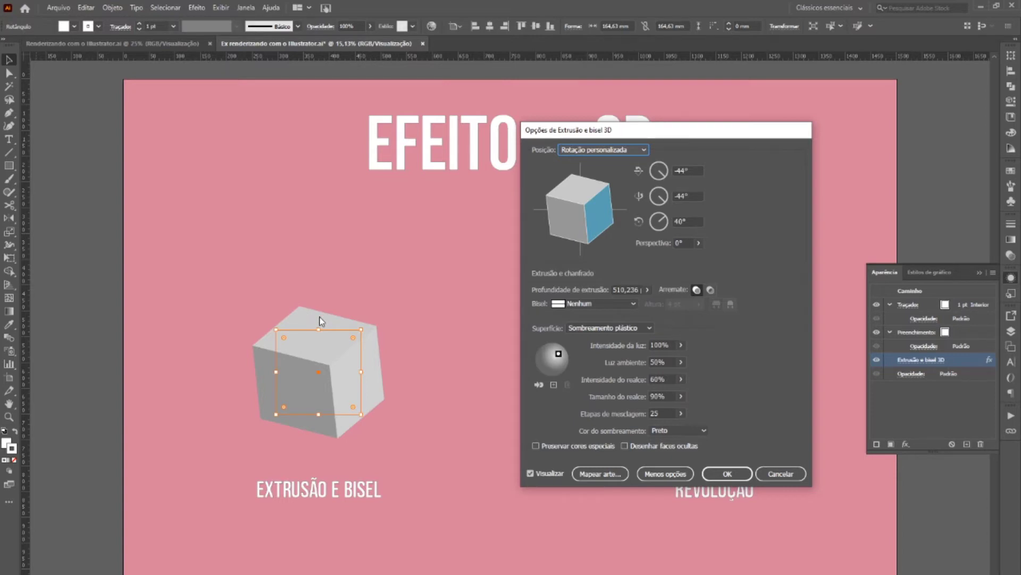
click(576, 305)
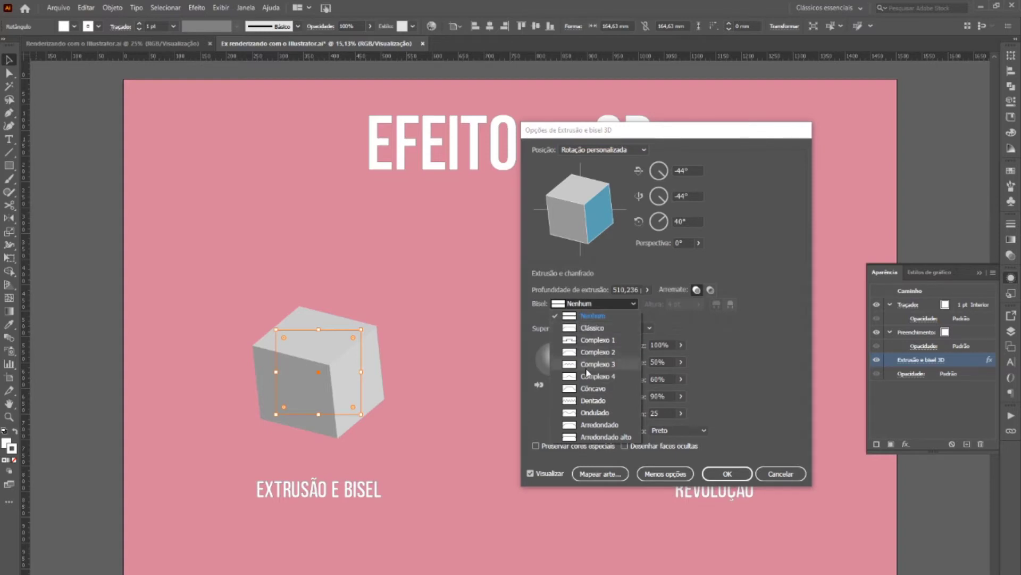
click(595, 412)
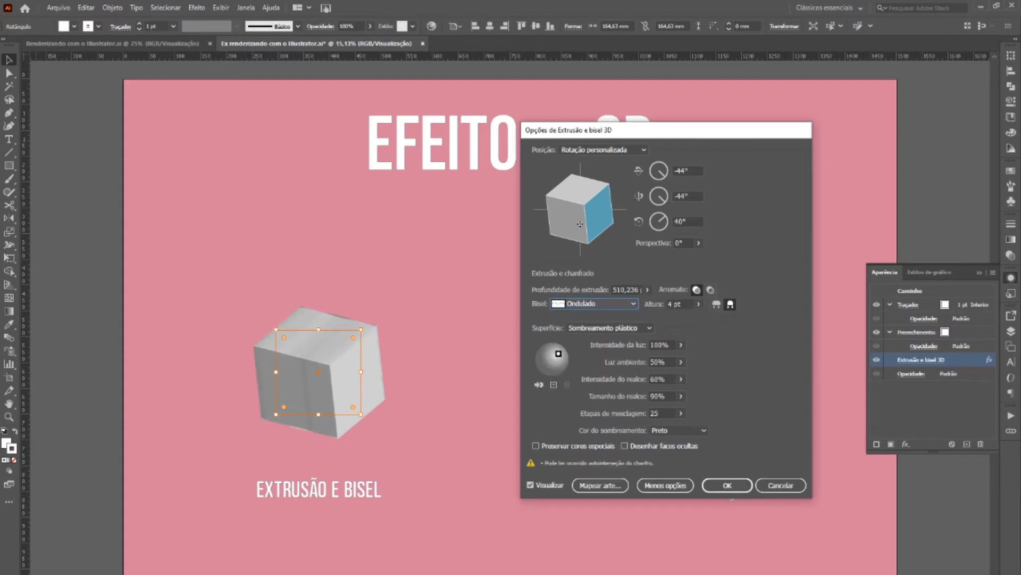
Set the bevel height to 12 pt and rotate the cube to -35°, -56°, 28°
drag(585, 221, 582, 200)
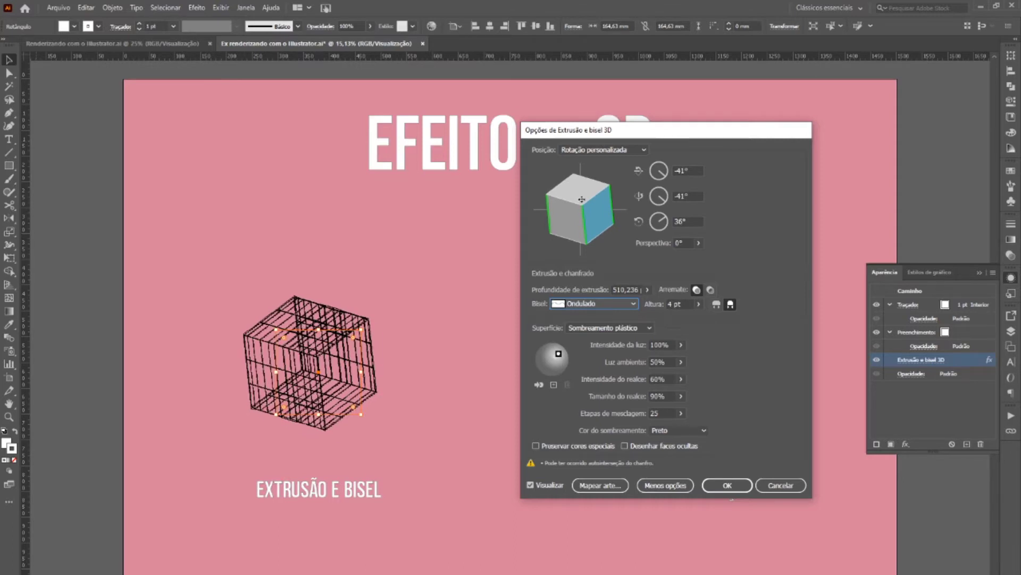
drag(582, 199, 568, 205)
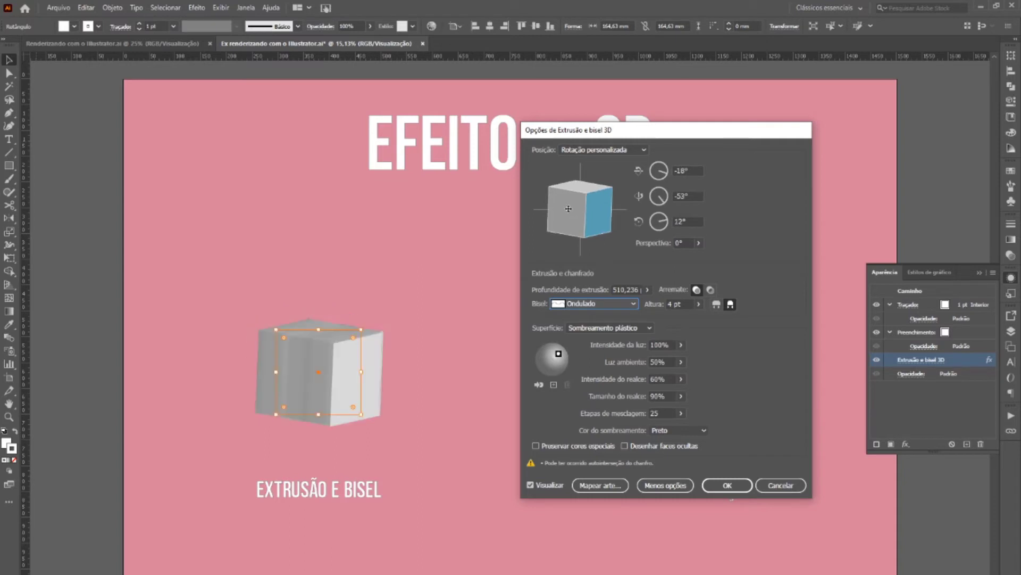
click(597, 218)
drag(598, 218, 598, 211)
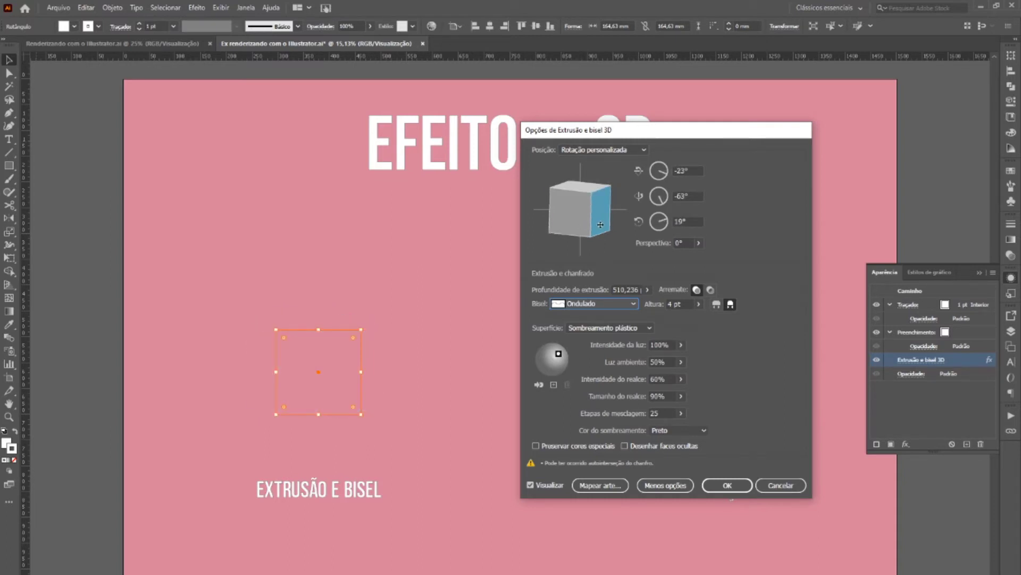
click(699, 304)
drag(658, 317, 666, 318)
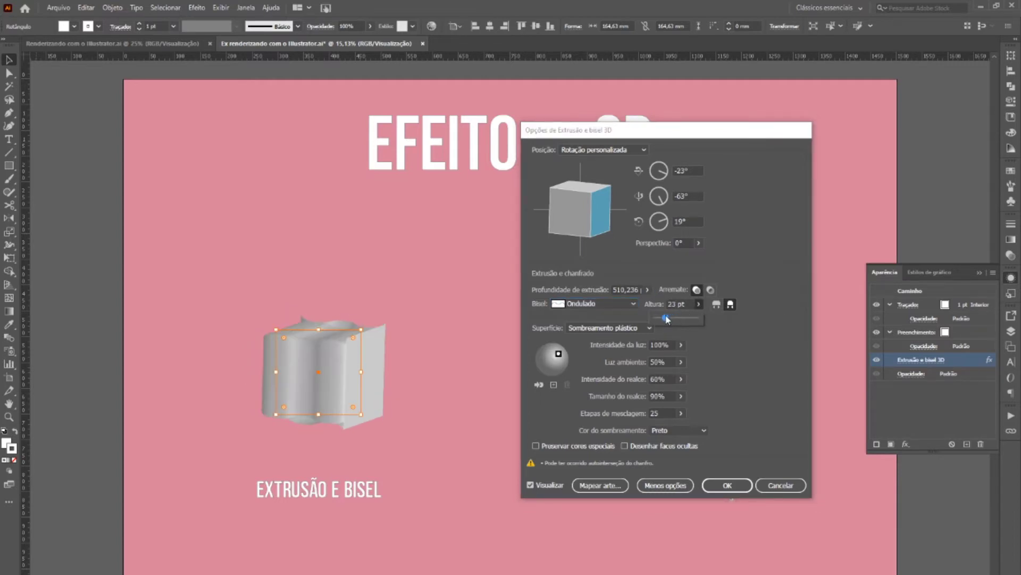
drag(667, 319, 662, 318)
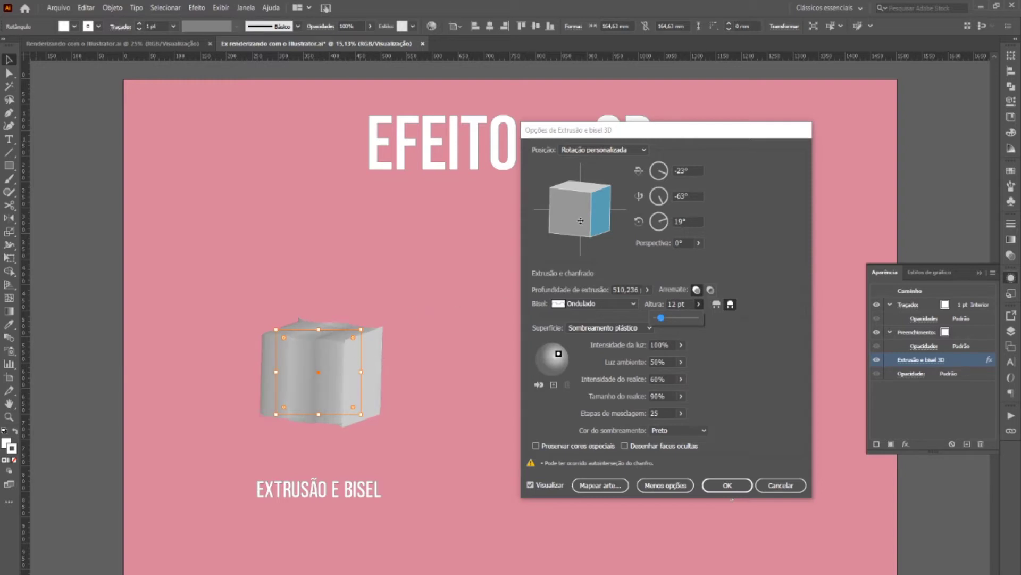
drag(580, 221, 575, 211)
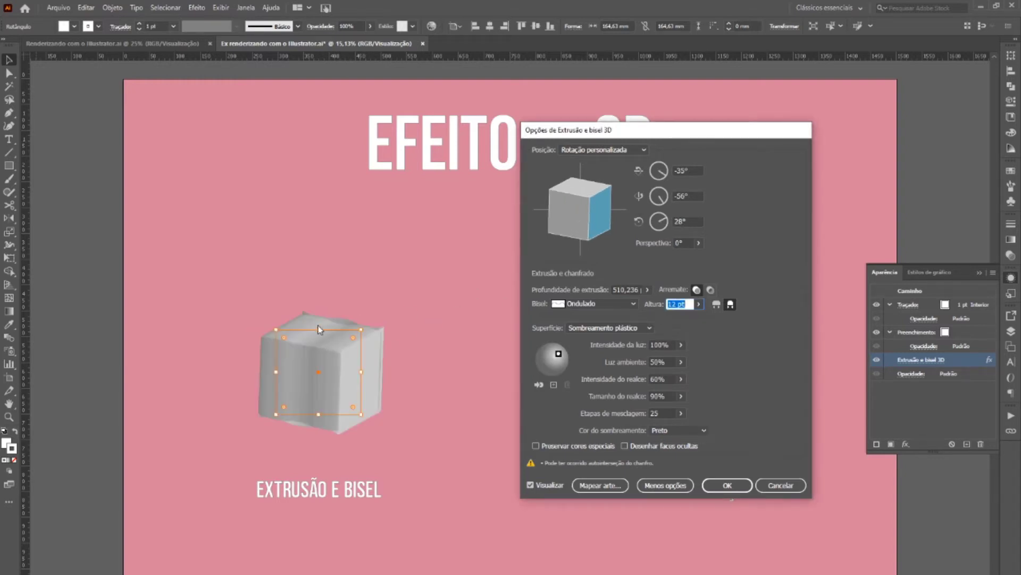
Try the Clássico and Complexo 2 bevels on the cube and rotate it
click(608, 304)
click(605, 325)
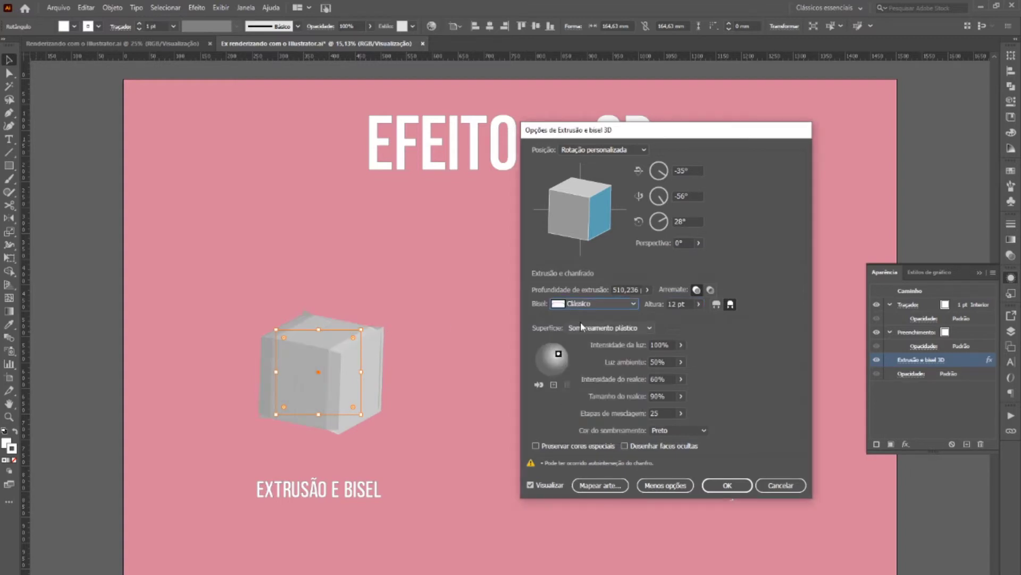
click(595, 303)
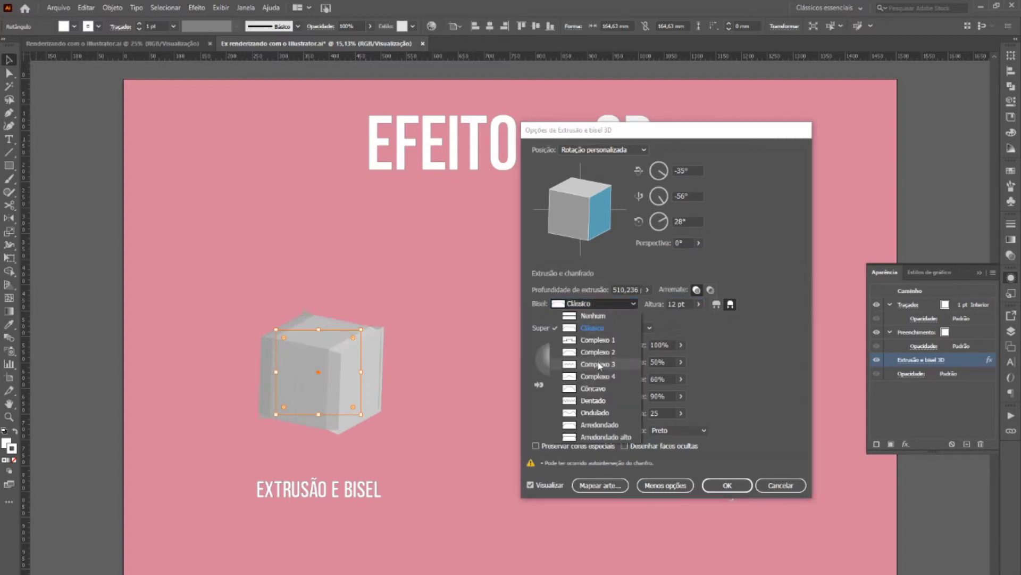
click(597, 351)
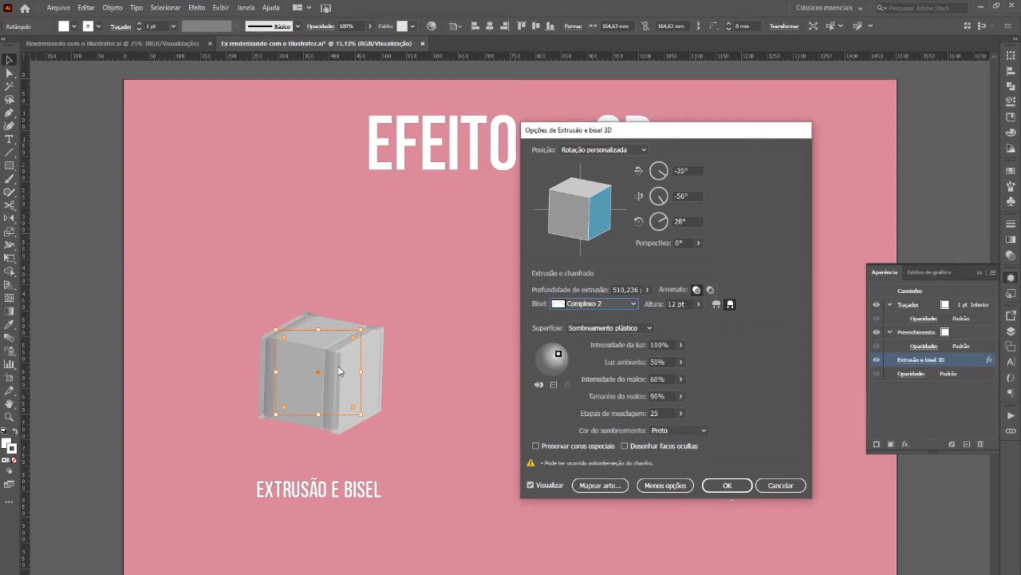
drag(600, 217, 591, 218)
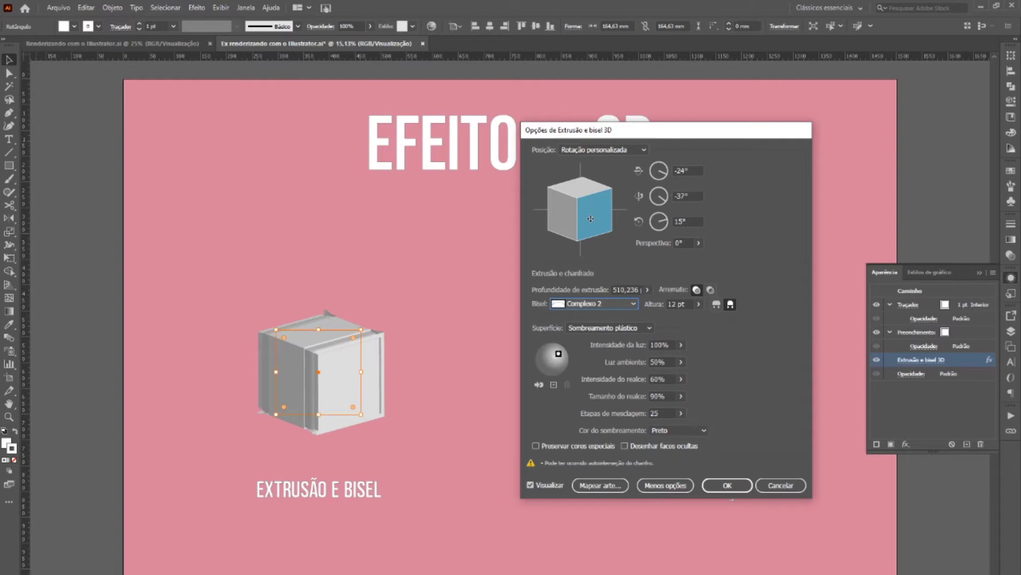
Switch the cube's bevel to Arredondado and rotate it to -24°, 17°, -2°
click(624, 303)
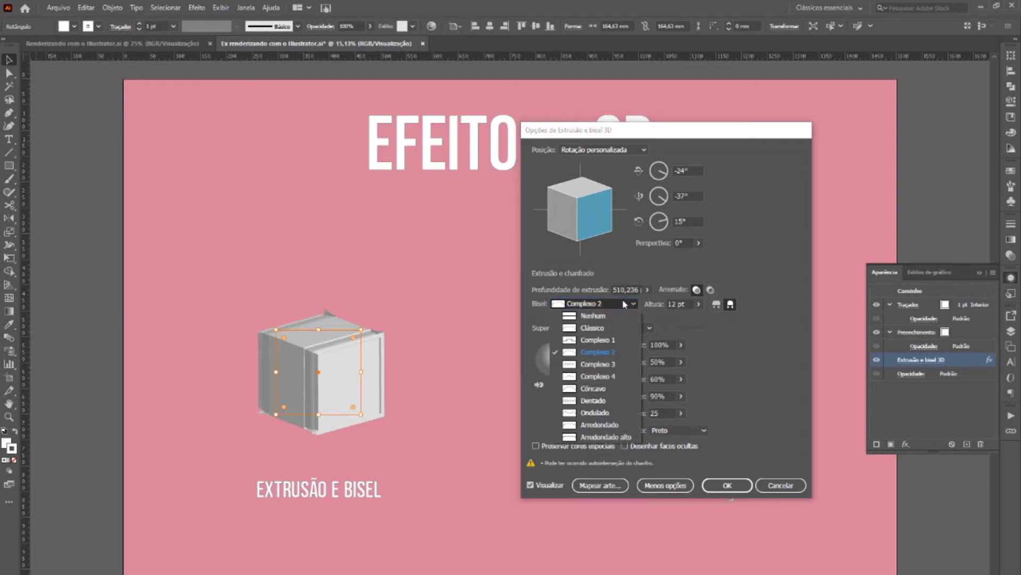
click(600, 423)
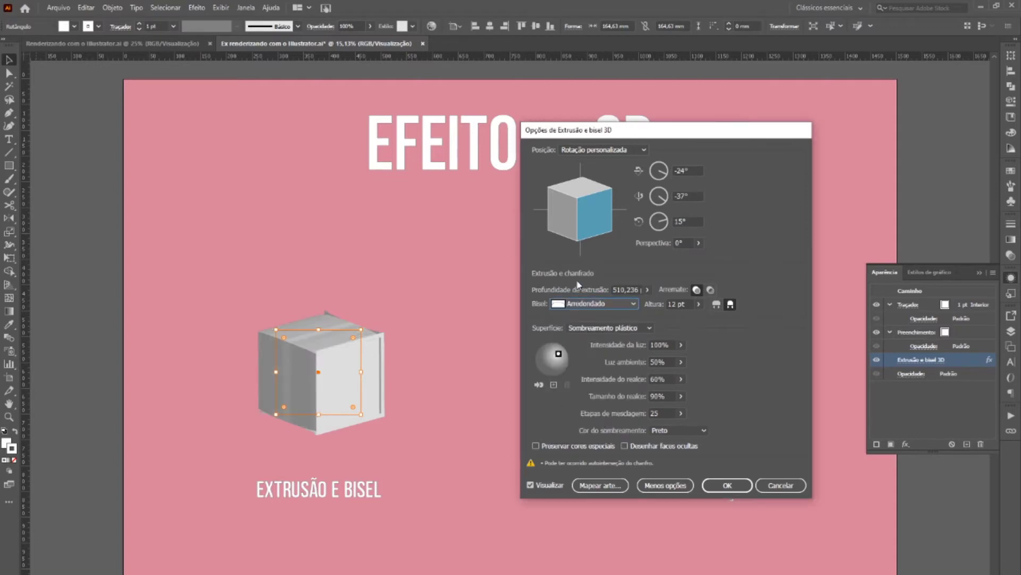
mouse_move(599, 216)
mouse_down()
mouse_move(587, 223)
mouse_move(570, 207)
mouse_up()
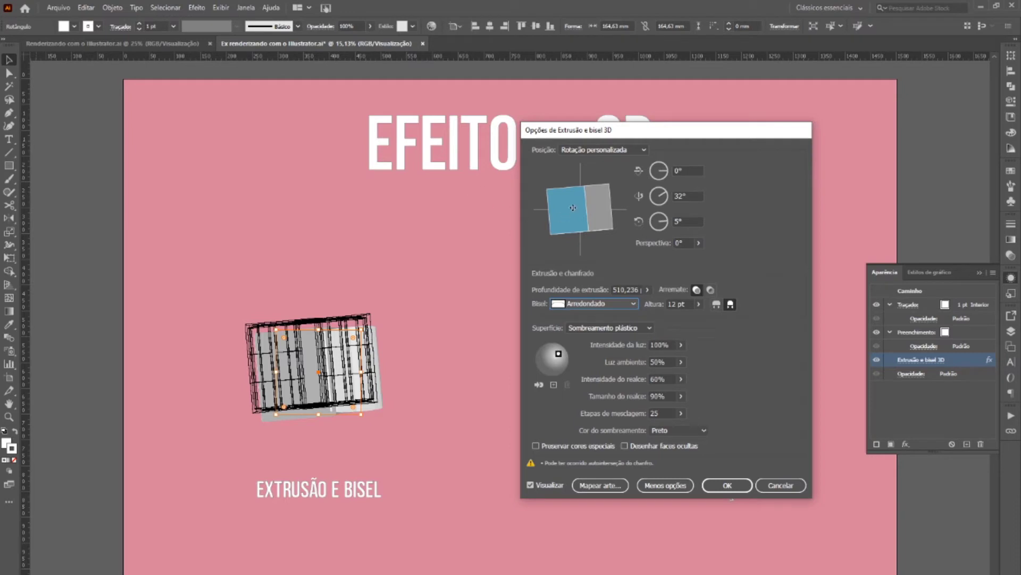
drag(573, 208, 582, 220)
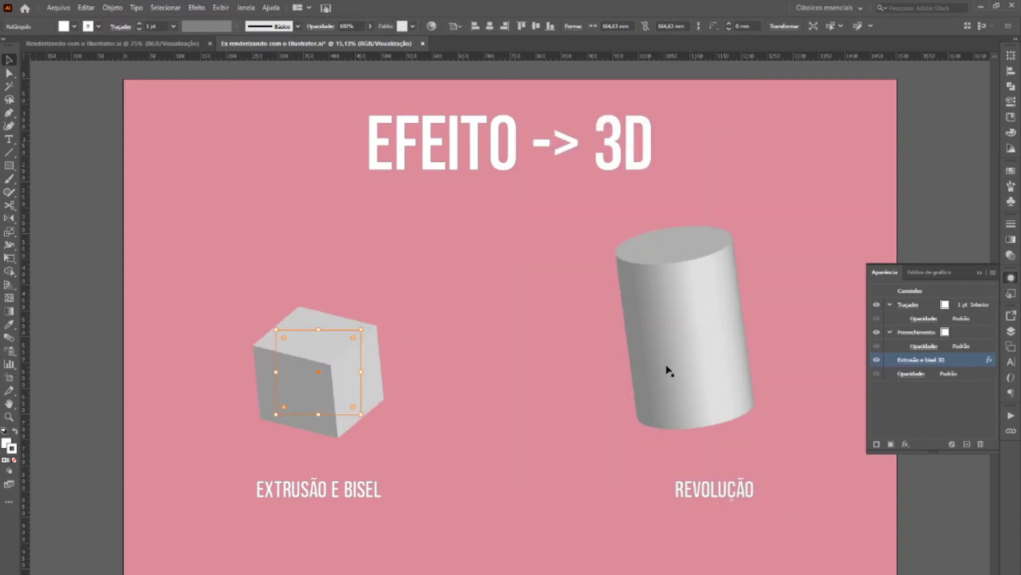
Raise the cylinder's revolve offset to 196 pt and tilt it to -44°, 15°, -15°
click(923, 361)
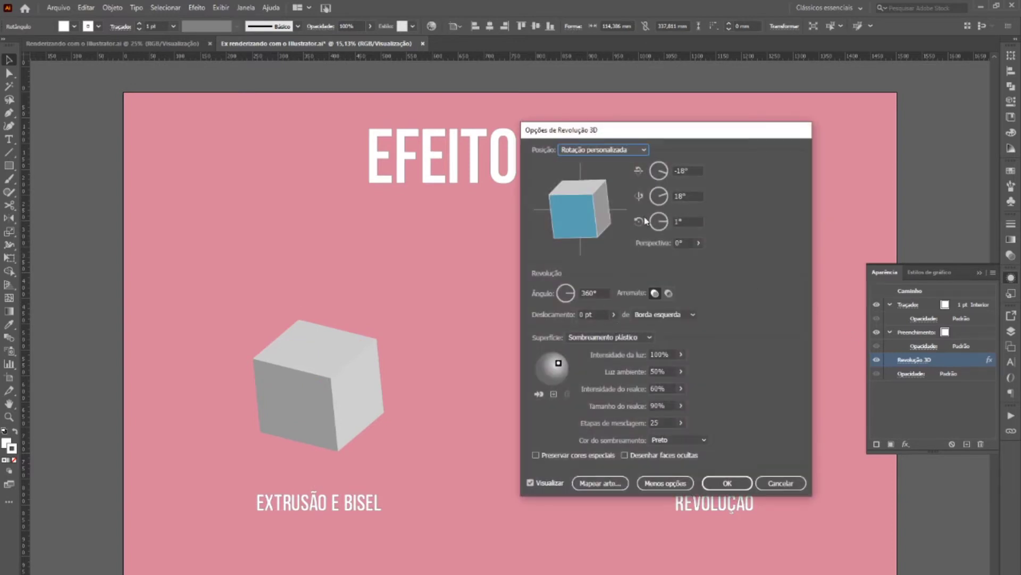
drag(697, 138, 373, 94)
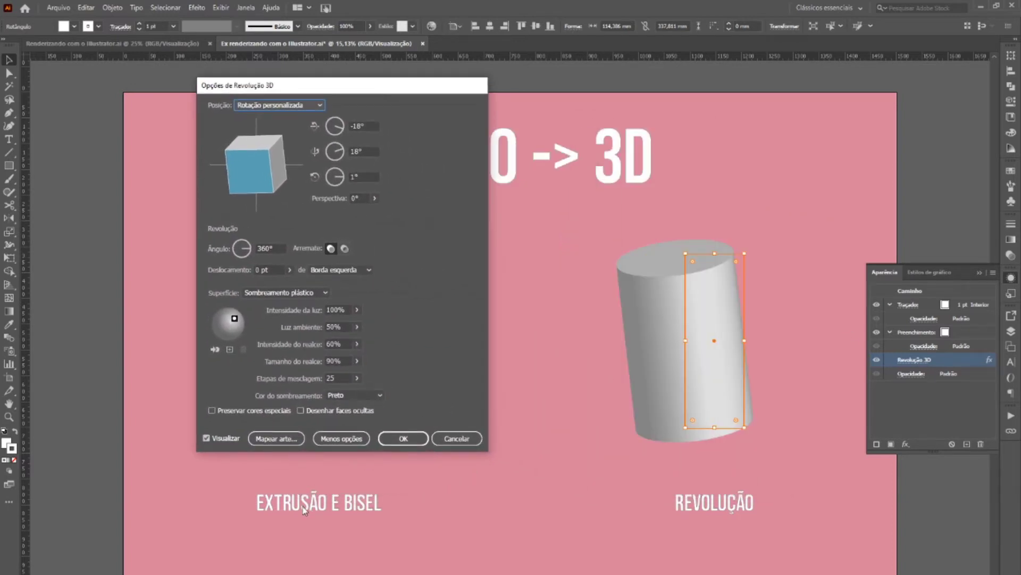
click(290, 269)
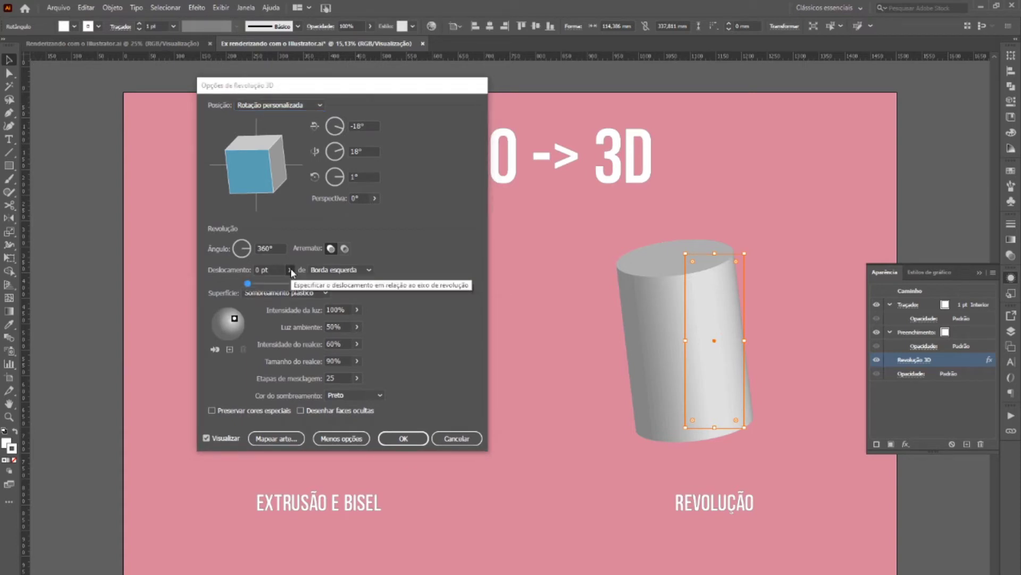
click(268, 283)
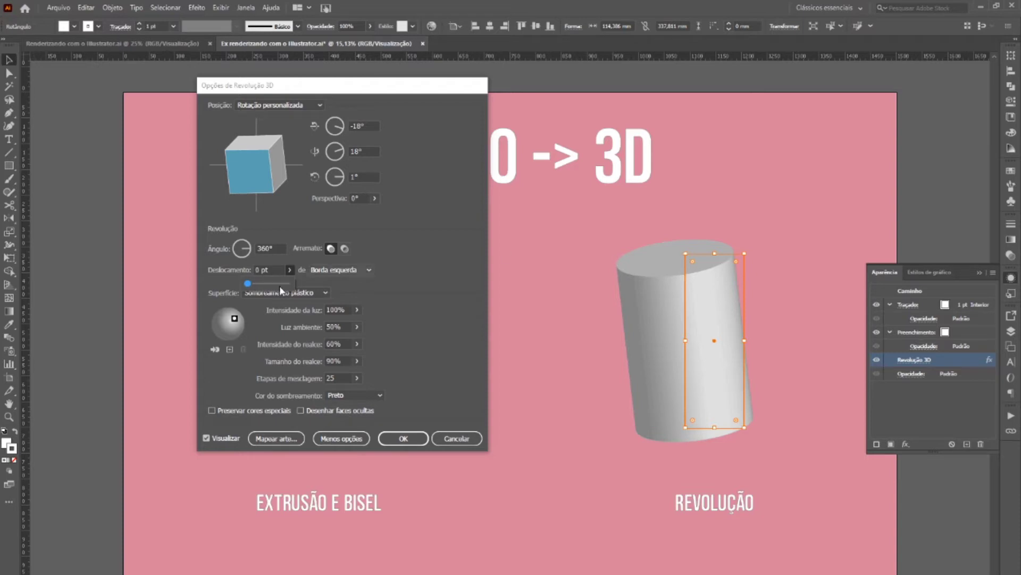
drag(249, 284, 253, 285)
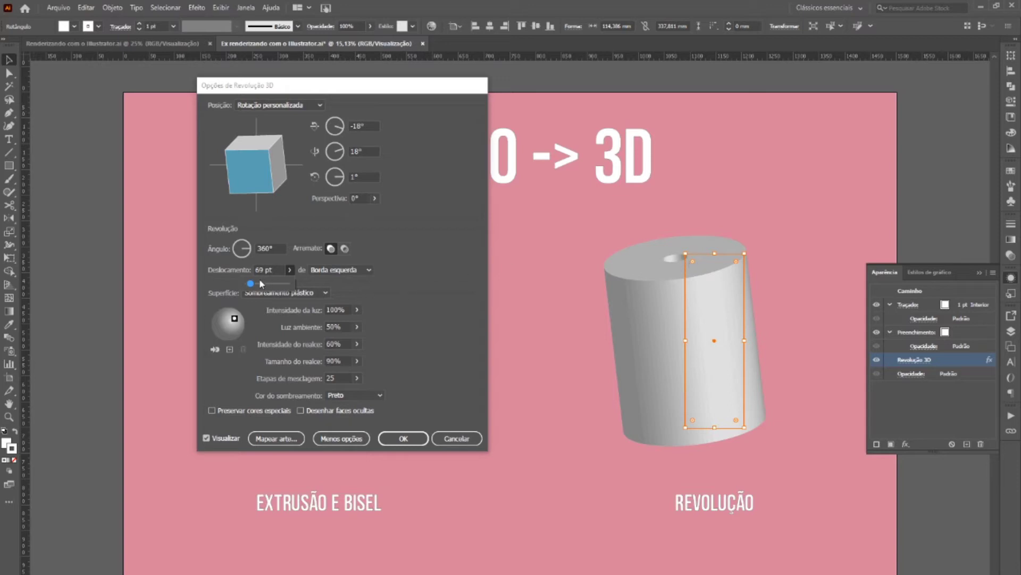
drag(250, 284, 256, 284)
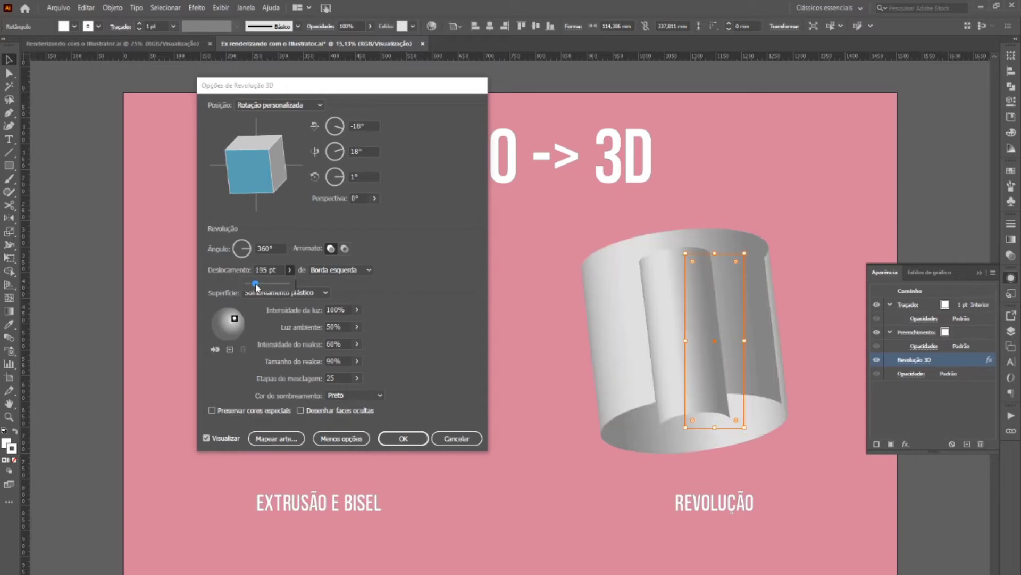
drag(273, 168, 262, 173)
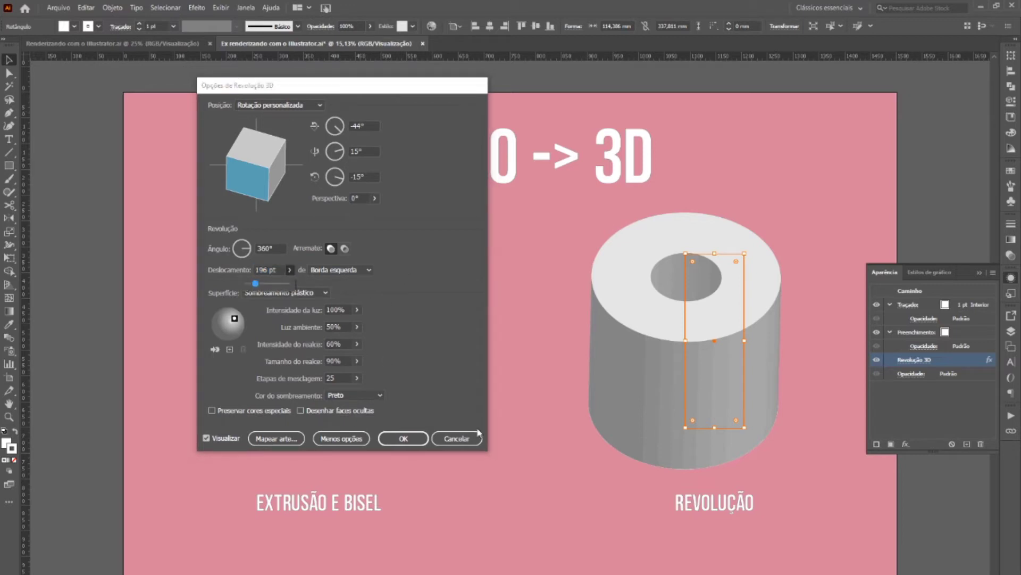
click(403, 438)
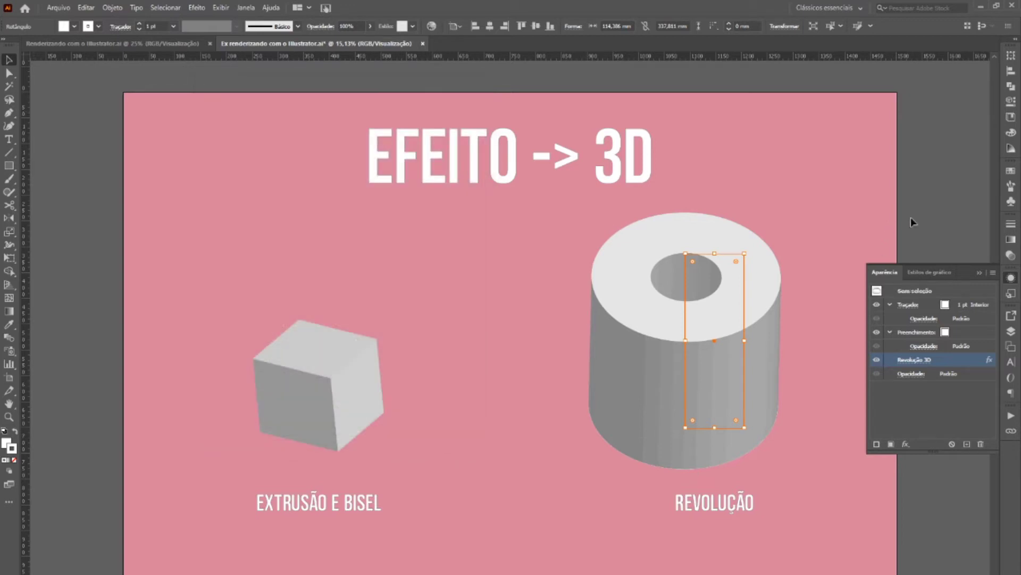
Confirm the tube's revolve settings and hide the 3D examples layer in Layers
click(911, 217)
click(978, 273)
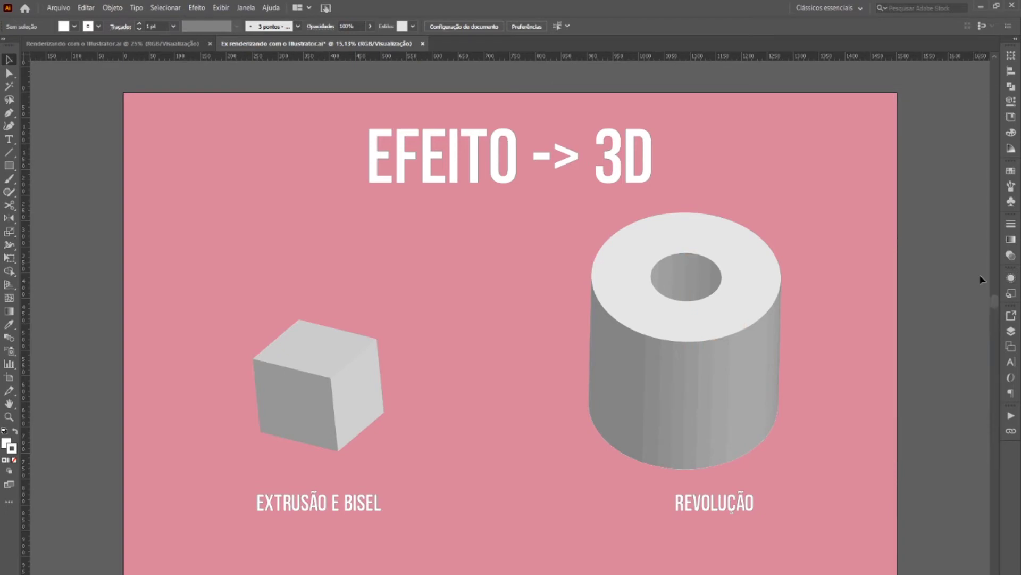
scroll(982, 280, down, 1)
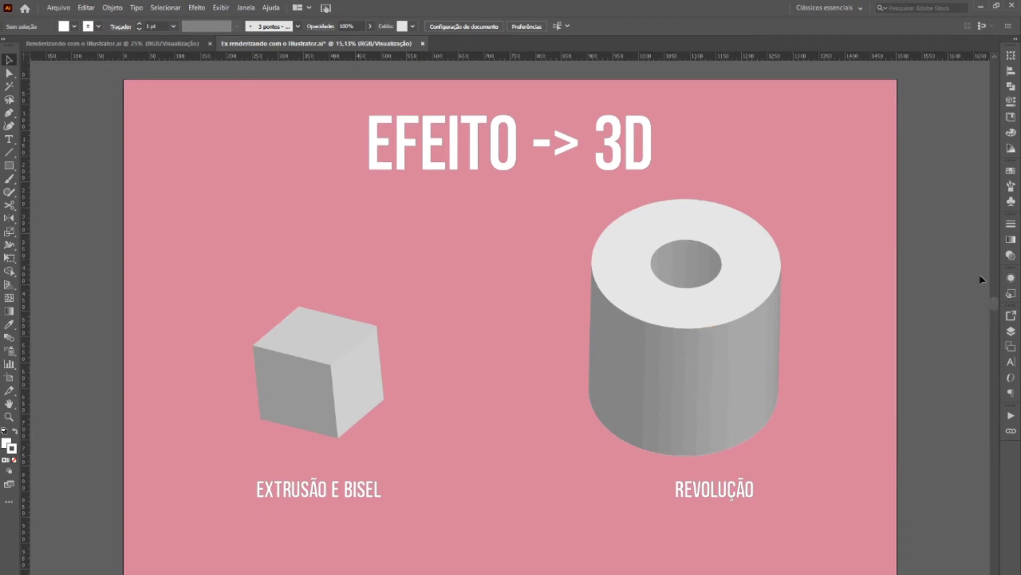
scroll(982, 279, down, 1)
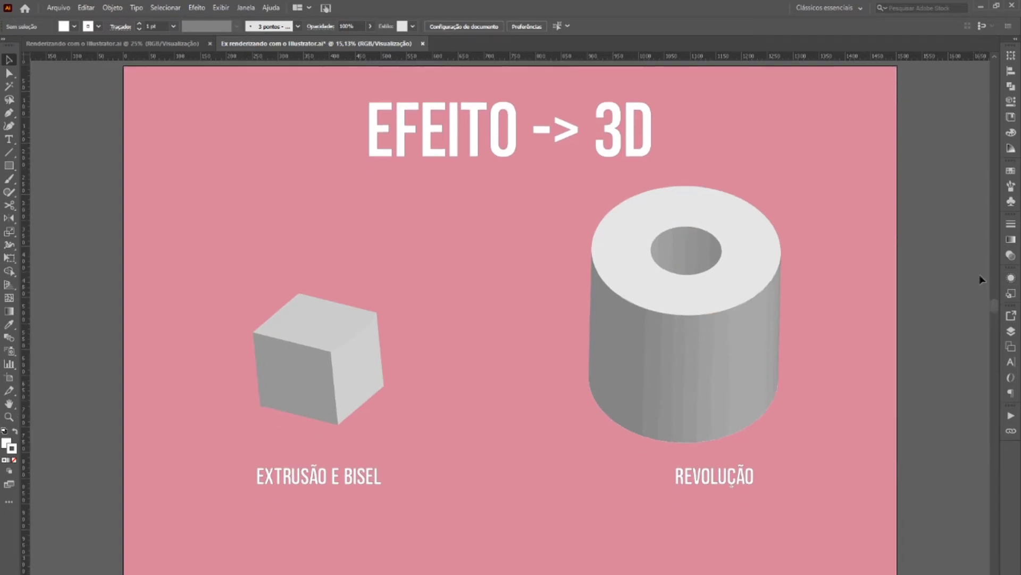
click(1011, 331)
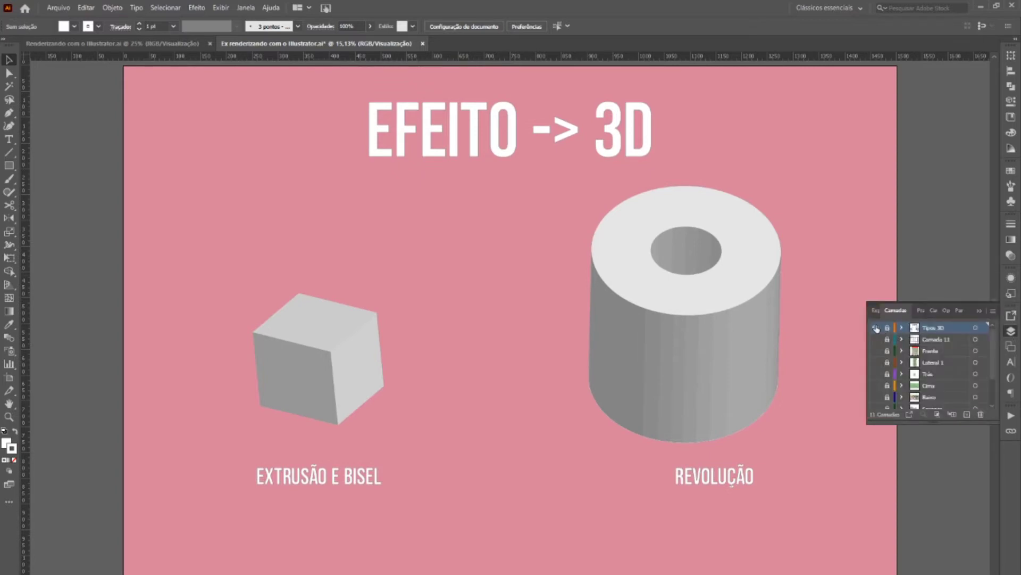
click(875, 327)
scroll(904, 367, down, 2)
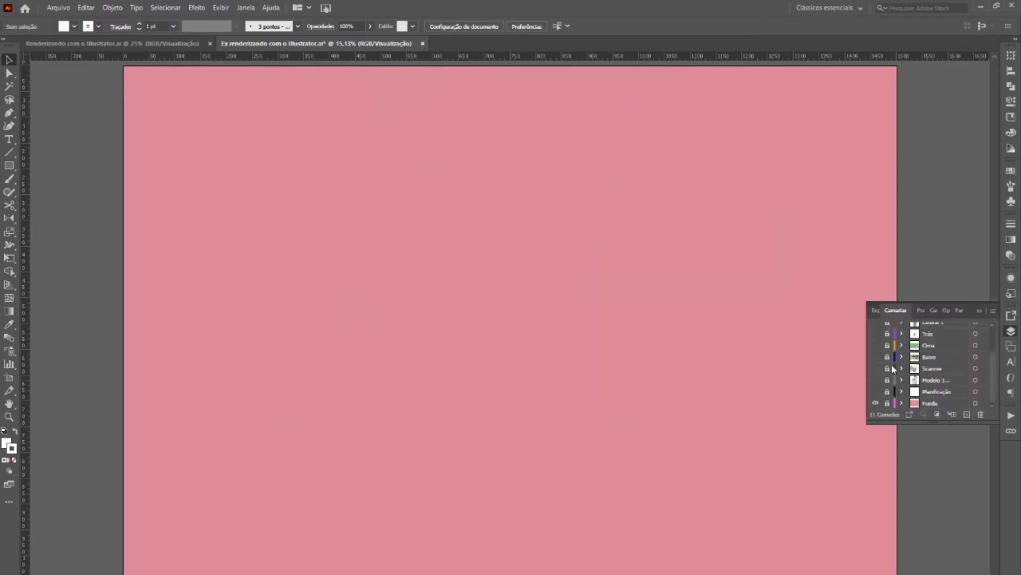
Show the Scanner layer with the Alma de Flores dieline and zoom in on it
click(875, 368)
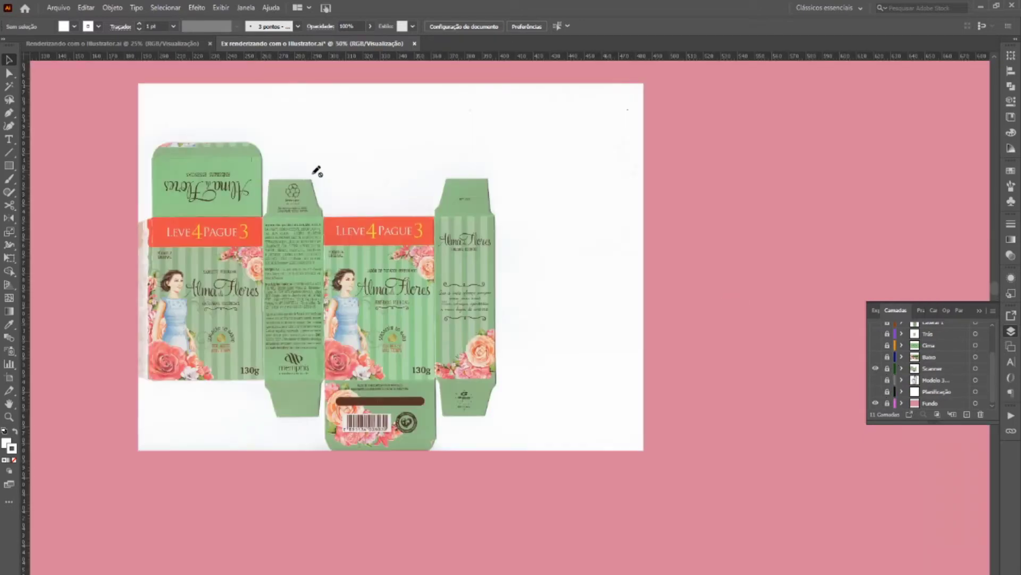
scroll(258, 170, up, 3)
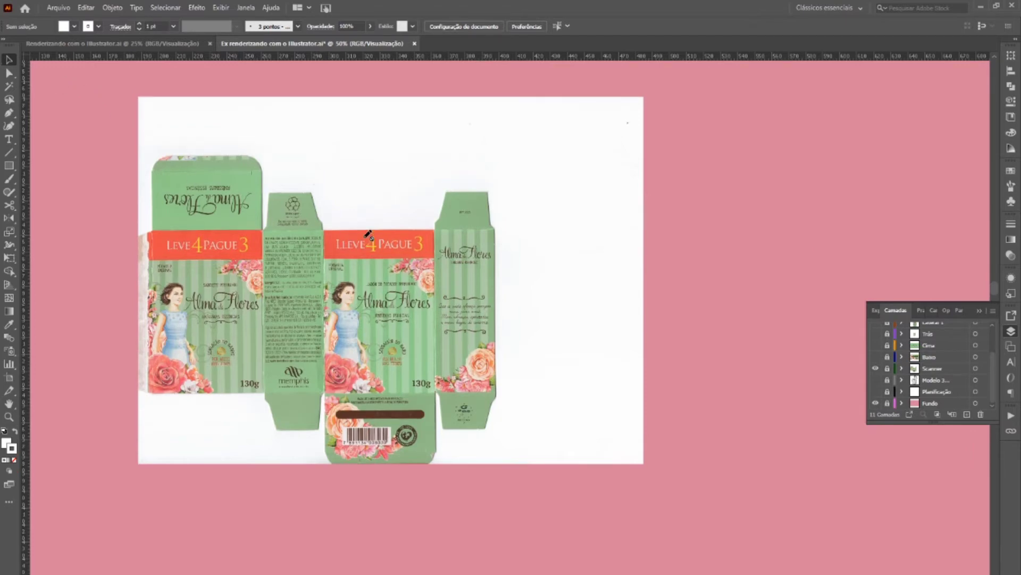
scroll(259, 286, up, 3)
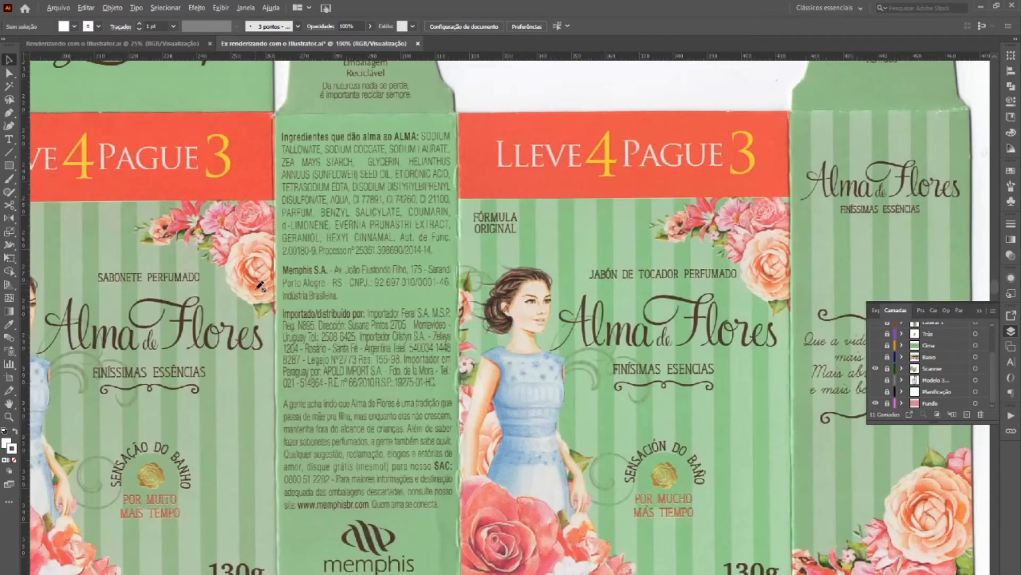
scroll(260, 286, down, 1)
scroll(344, 304, left, 2)
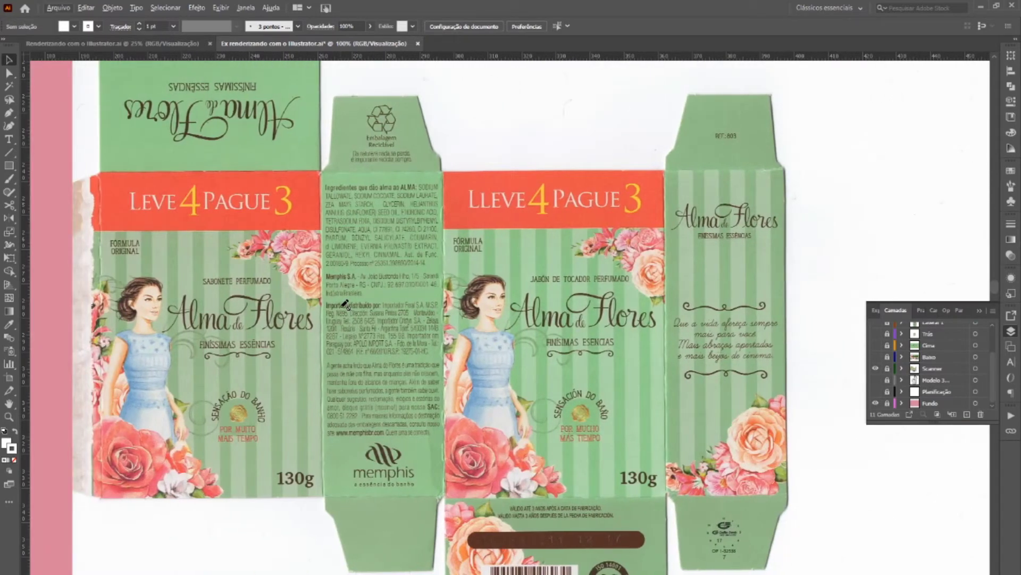
scroll(296, 299, down, 1)
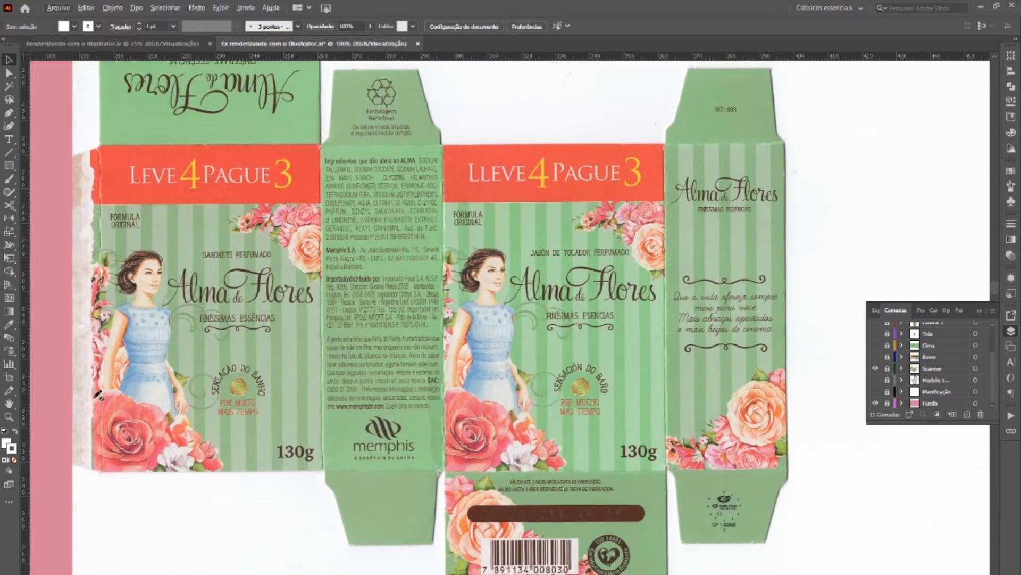
scroll(565, 394, down, 3)
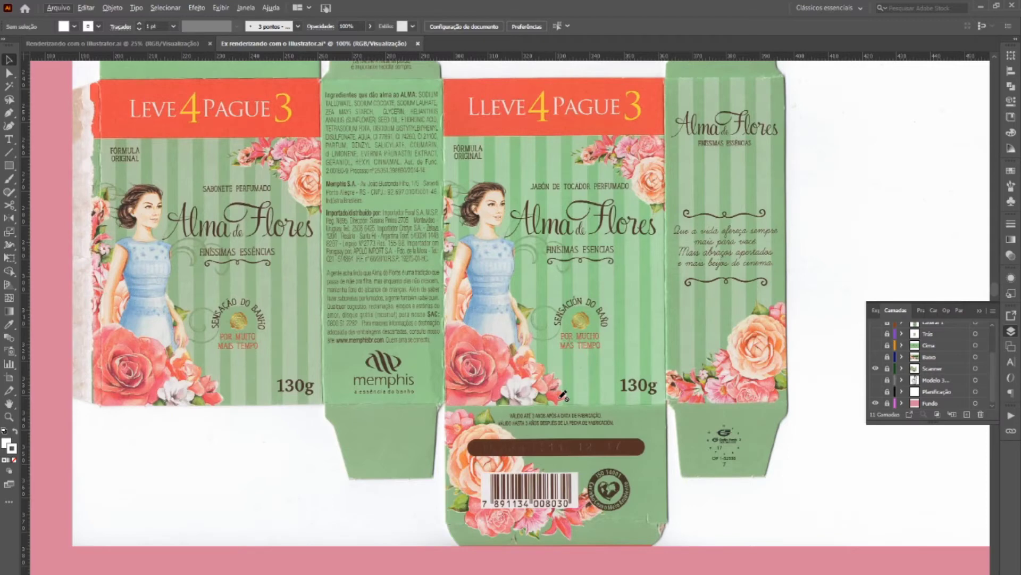
scroll(562, 394, up, 5)
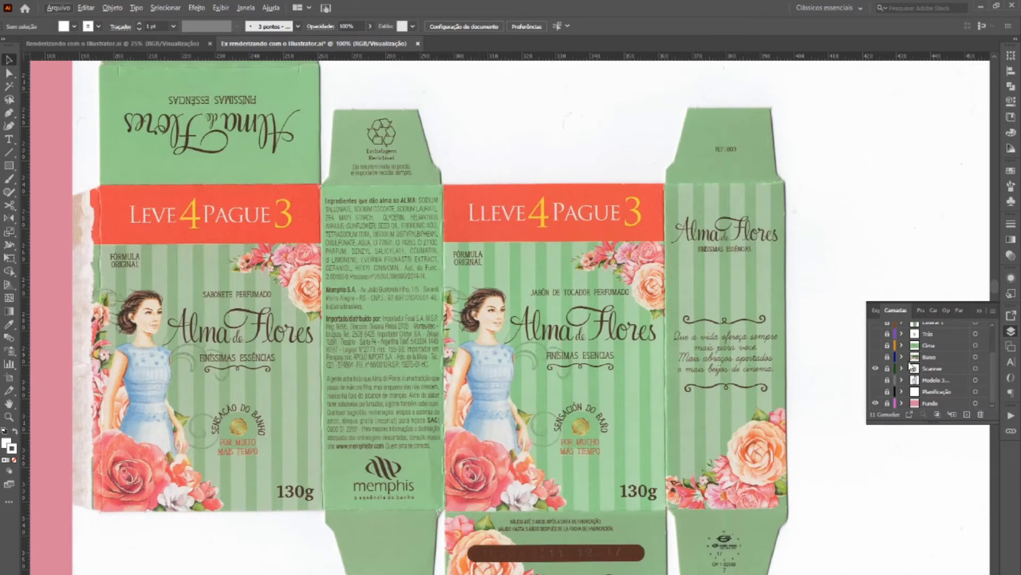
scroll(910, 364, up, 3)
Turn on Camada 11 to show black outlines around each box panel
click(875, 339)
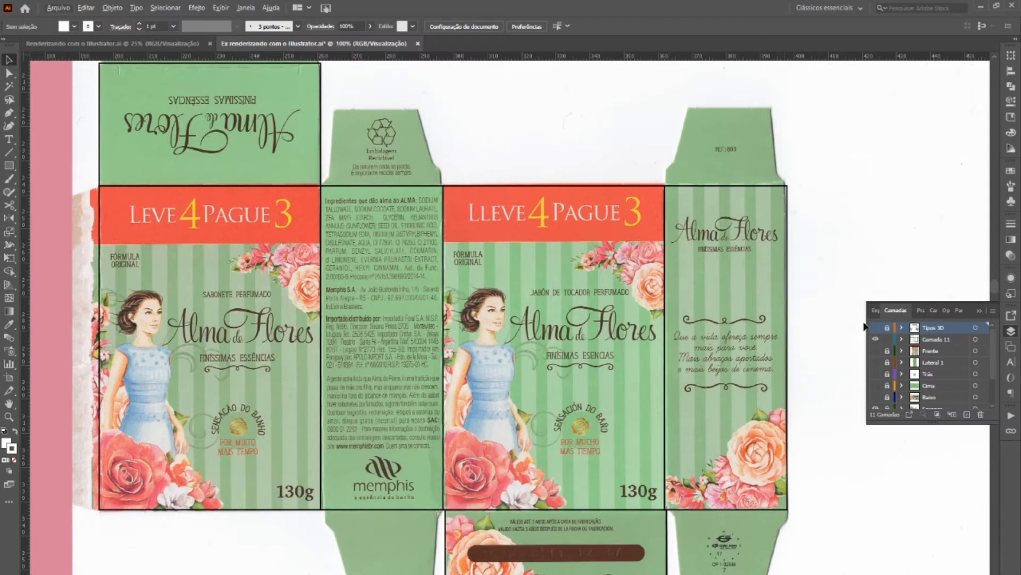
click(876, 340)
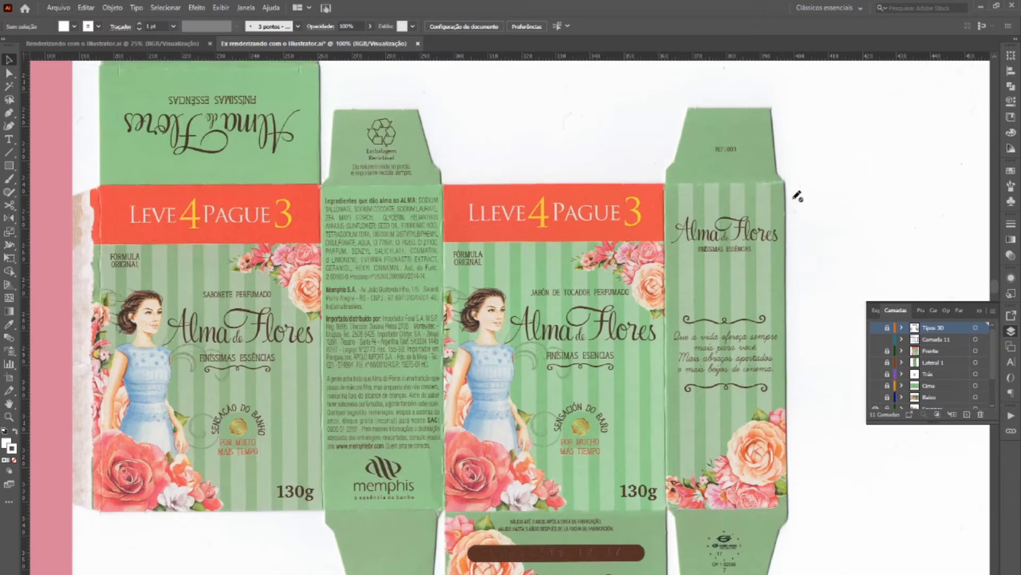
click(876, 340)
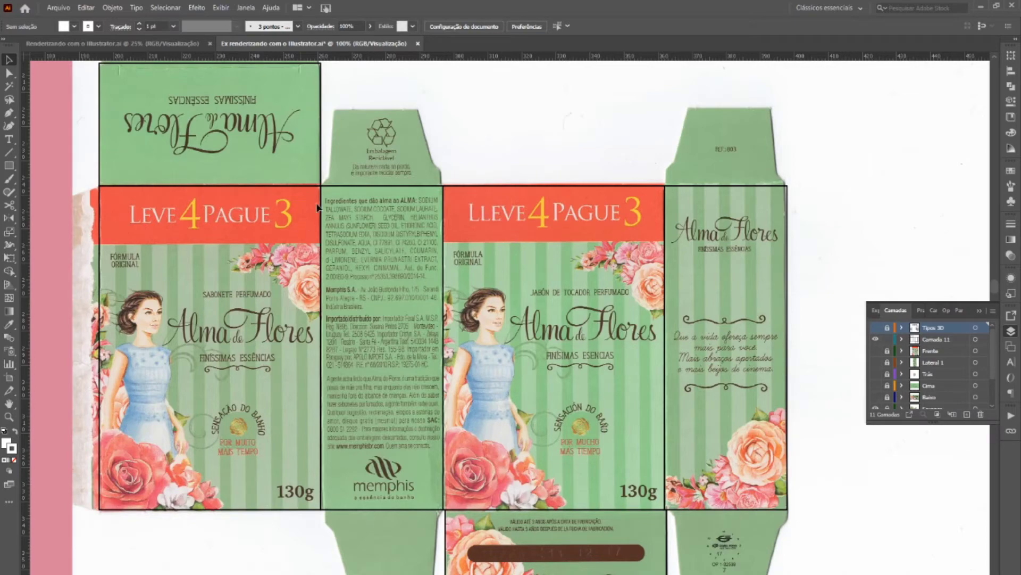
Select the front-panel rectangle and try a 95 mm height, then undo the result
scroll(227, 164, up, 2)
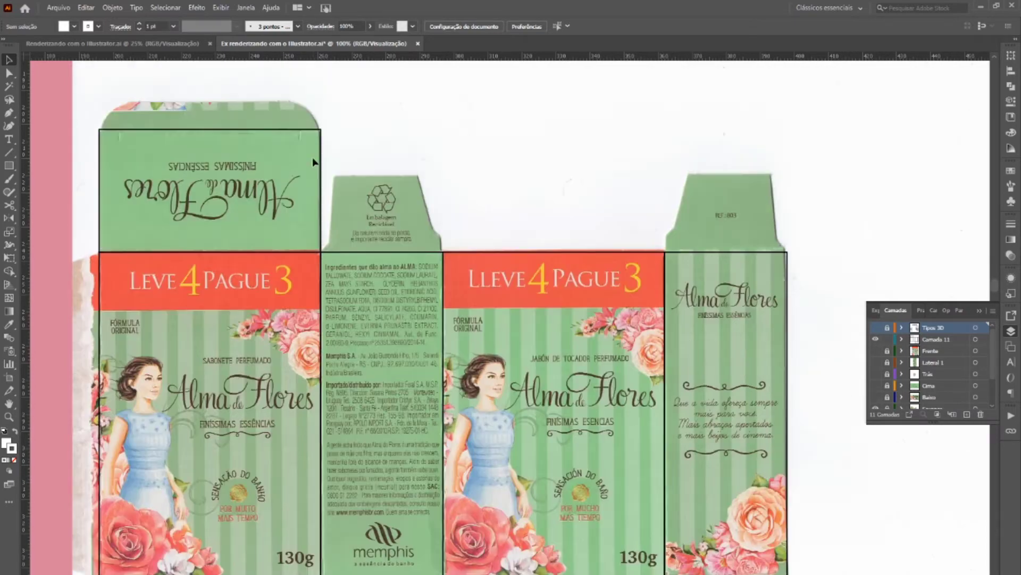
click(319, 160)
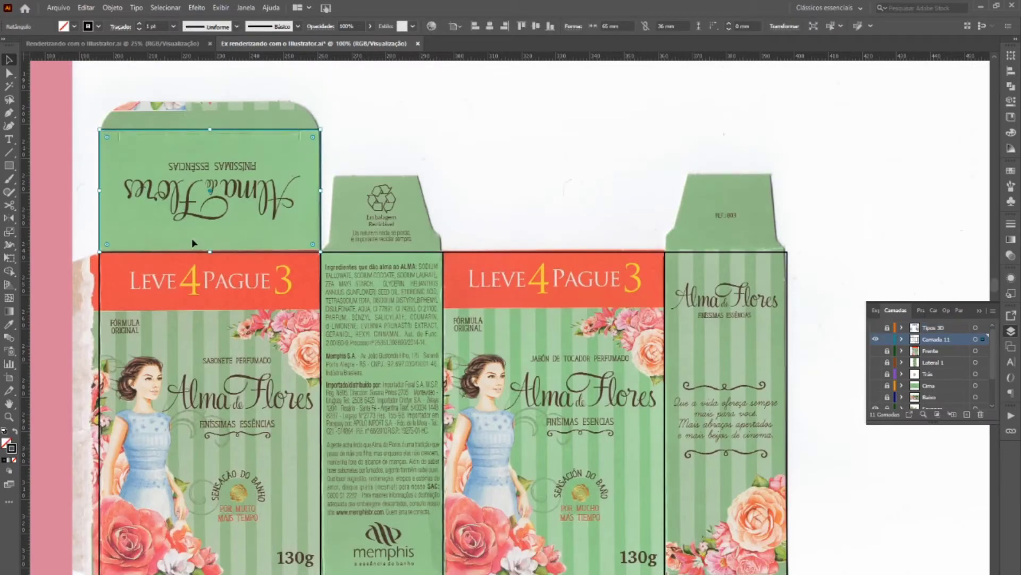
click(101, 323)
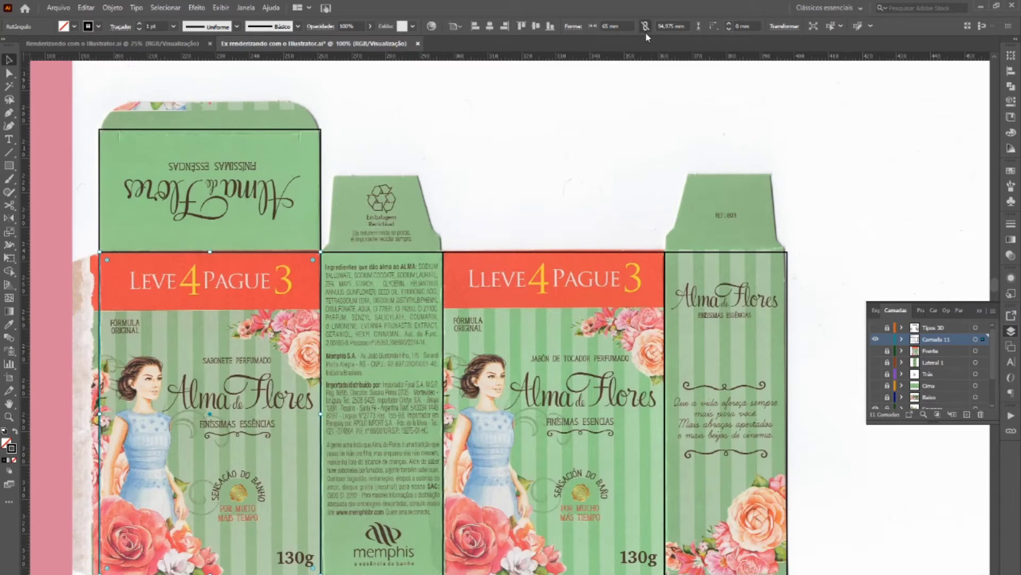
click(659, 26)
click(646, 27)
double_click(661, 25)
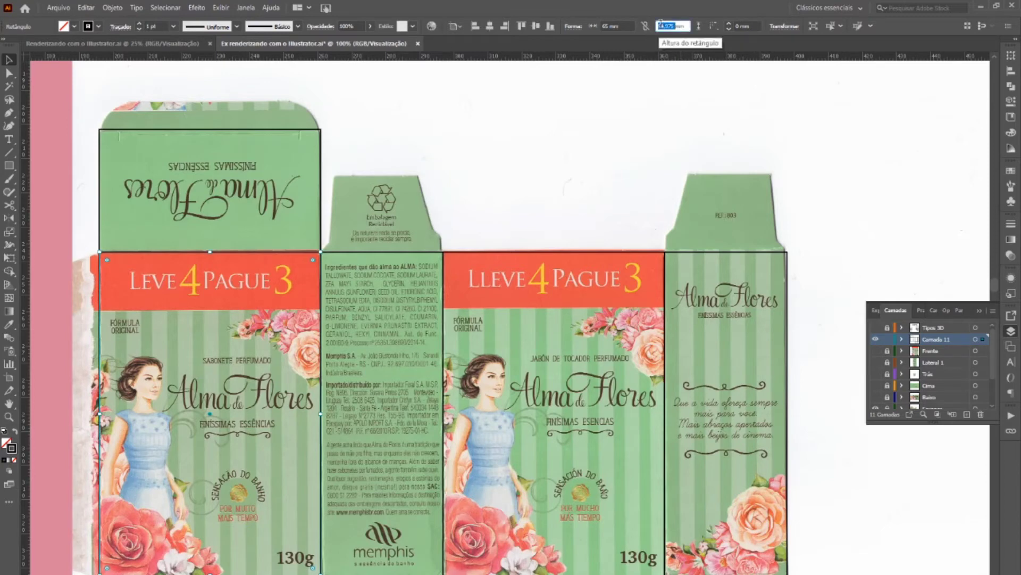
text(95)
key(Return)
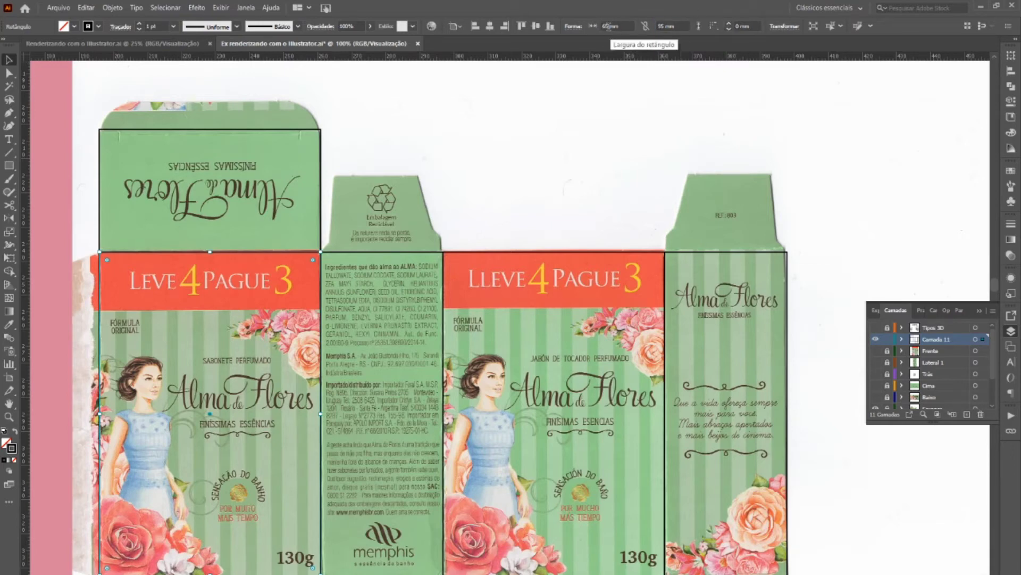
key(ctrl+z)
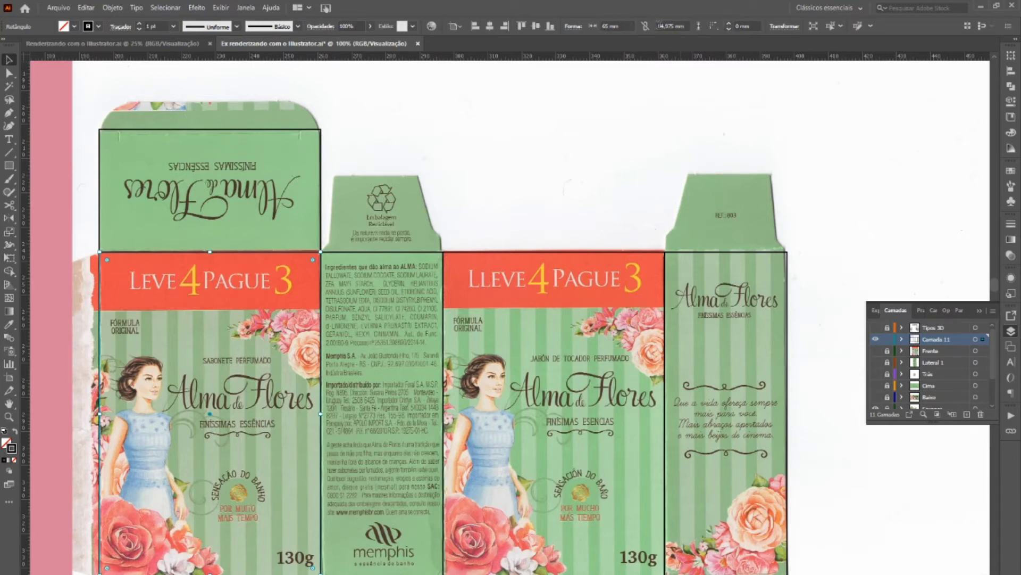
Unlink the width/height proportions and set the front panel's height alone to 95 mm
click(646, 26)
click(666, 23)
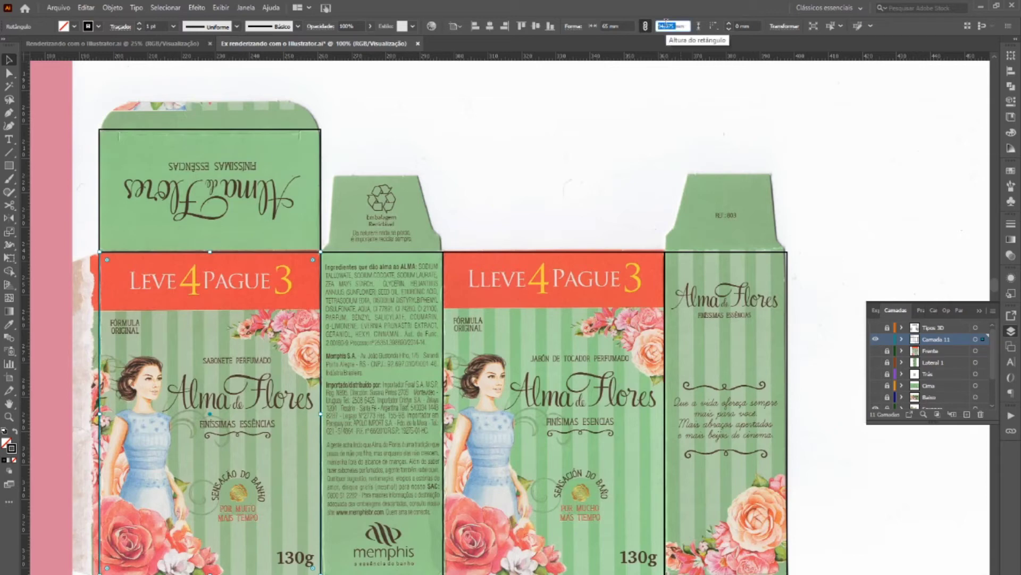
text(95)
key(Return)
key(ctrl+z)
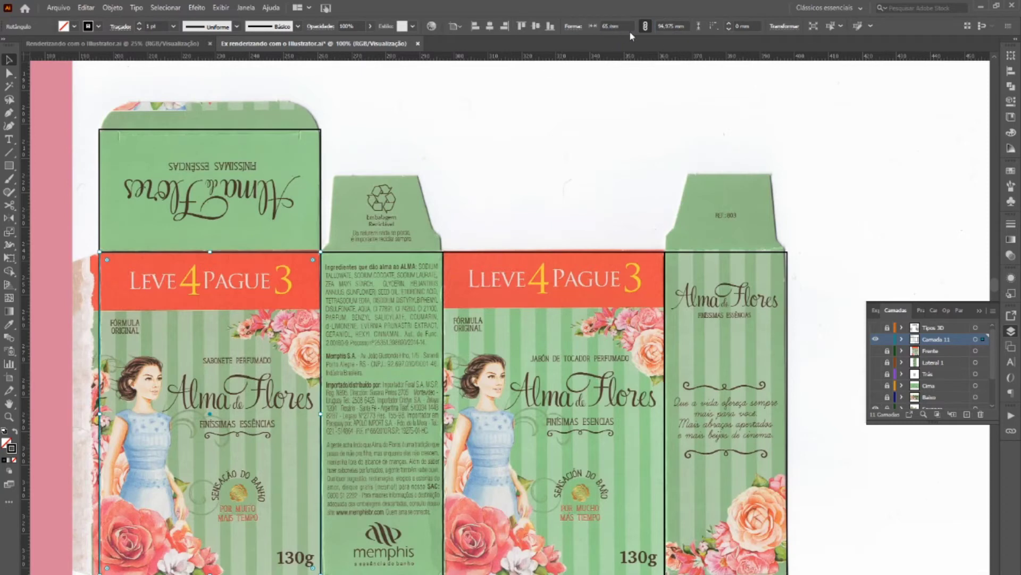
click(645, 27)
double_click(666, 27)
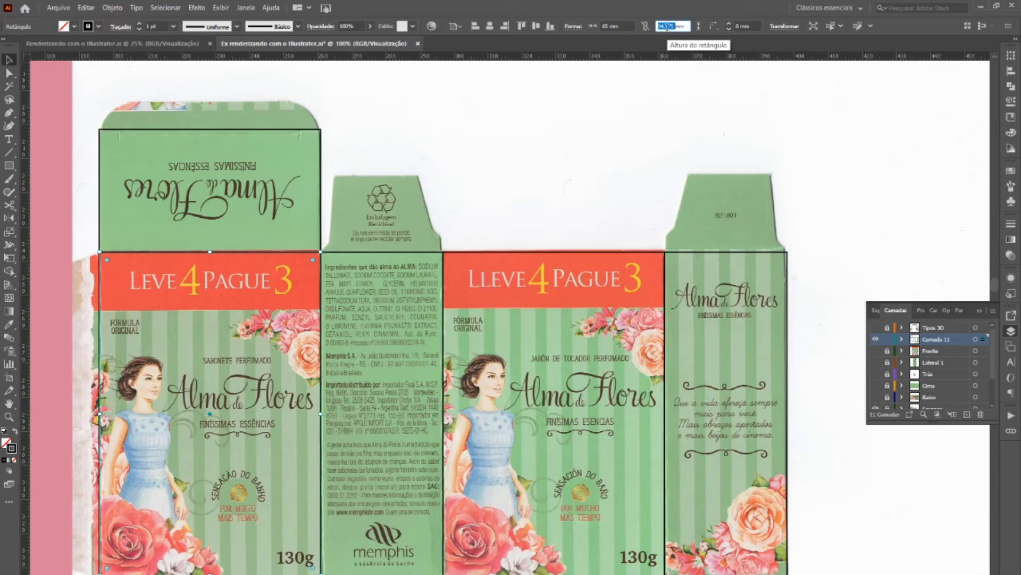
text(95)
key(Return)
Select the ingredients side panel to check its width
scroll(283, 212, down, 1)
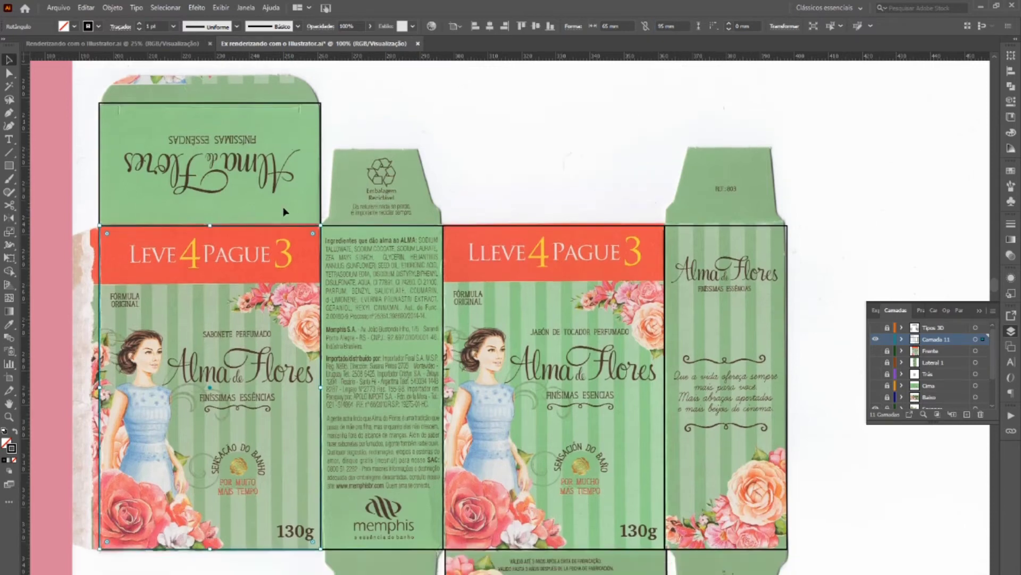
scroll(285, 211, down, 4)
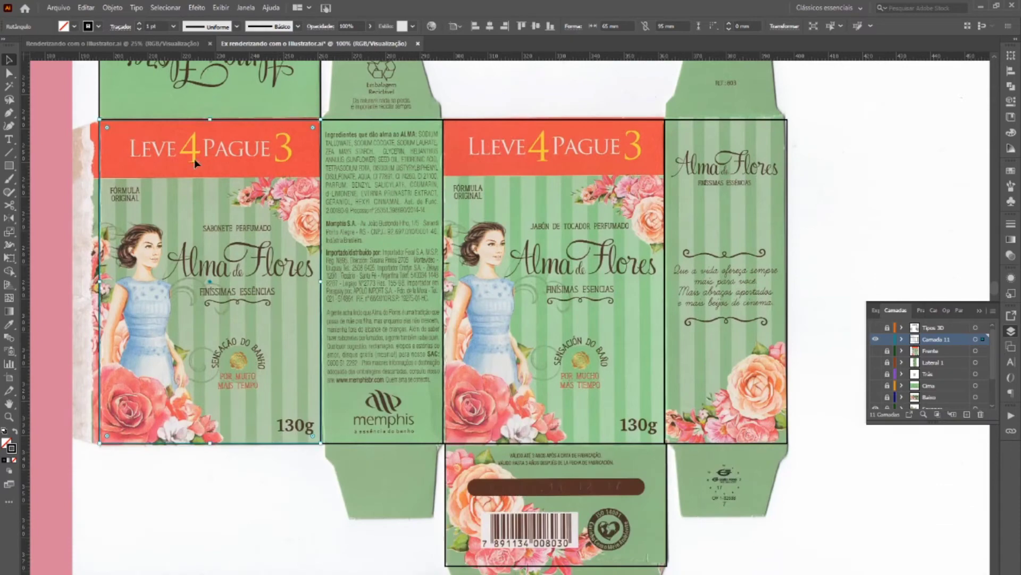
scroll(238, 217, up, 2)
scroll(239, 217, up, 1)
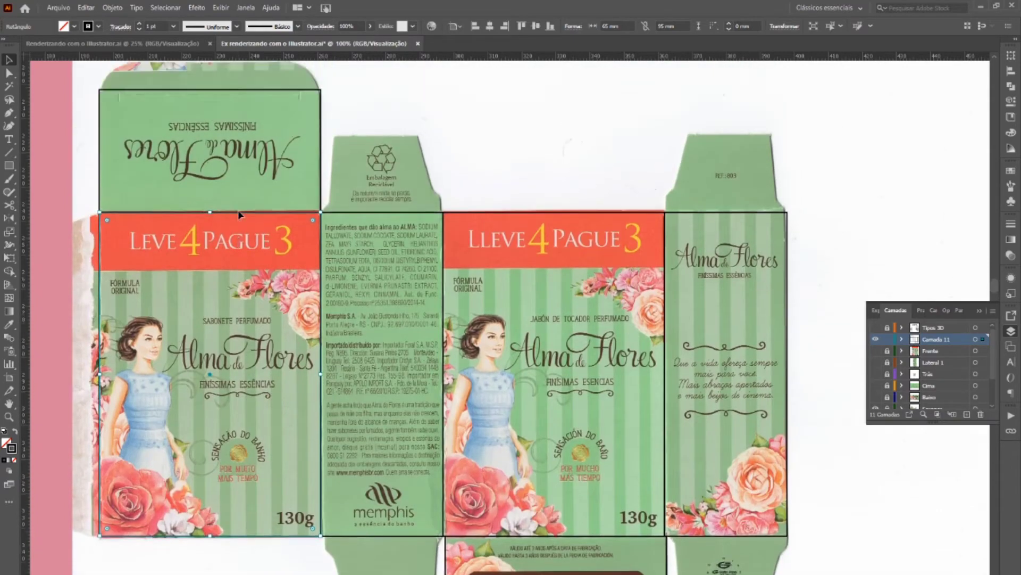
scroll(277, 274, up, 2)
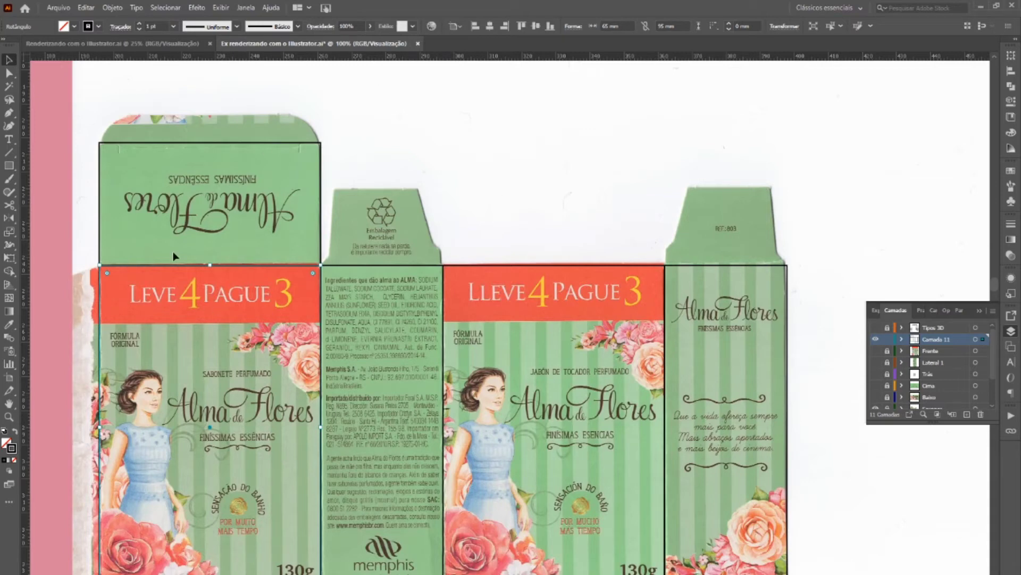
click(413, 269)
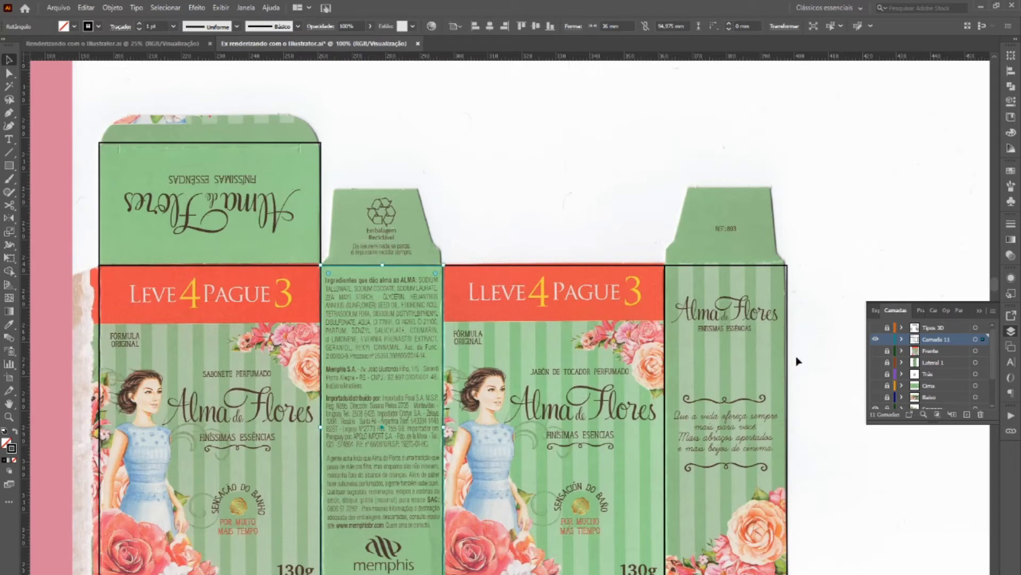
Reselect the front-panel rectangle and hide the Camada 11 outline layer
click(889, 339)
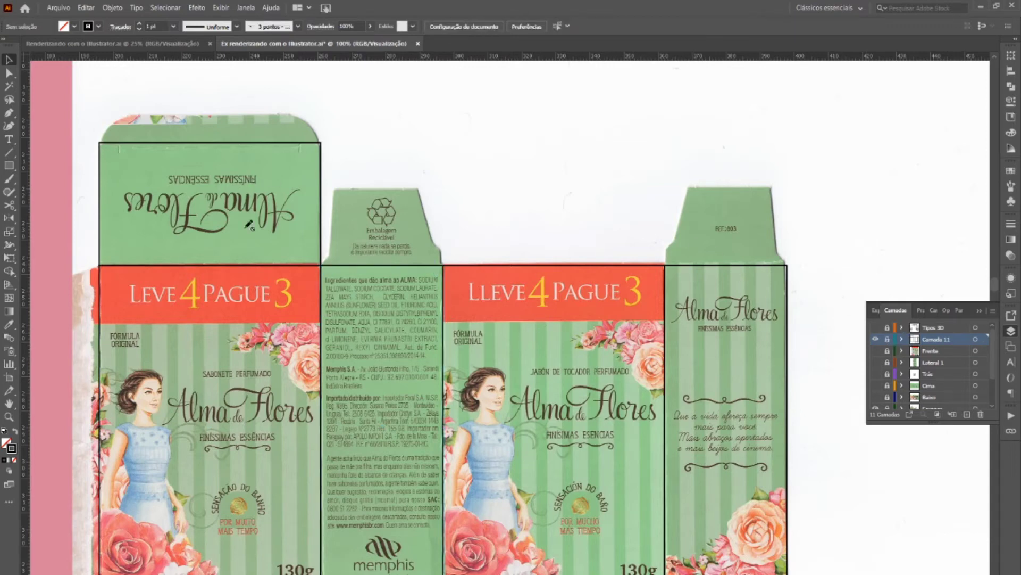
click(887, 340)
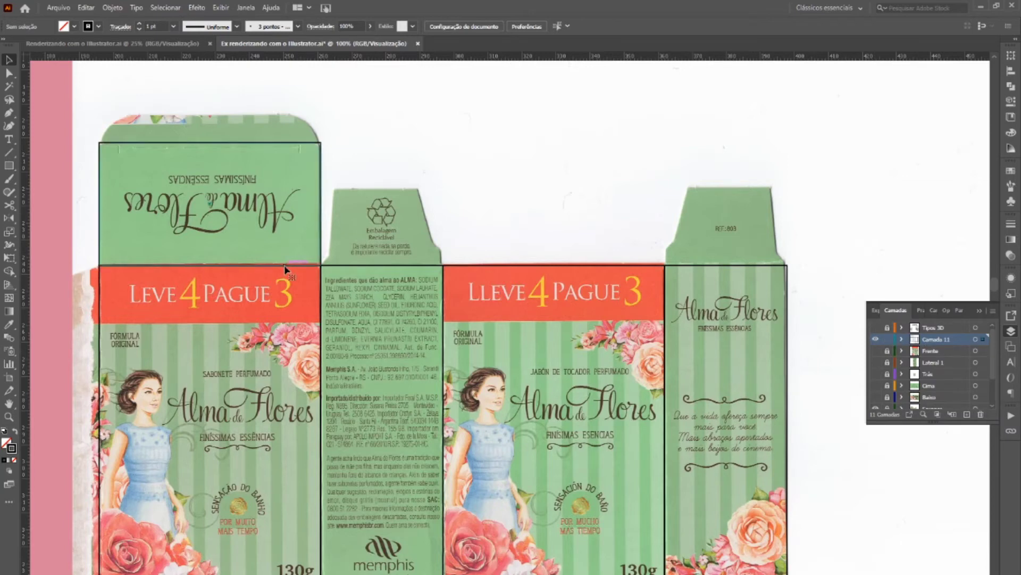
click(101, 302)
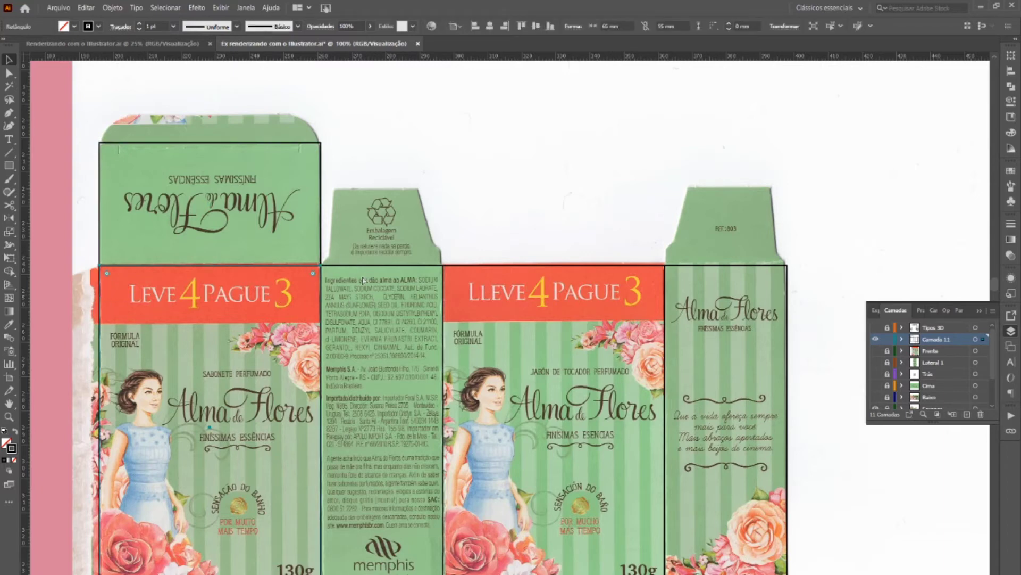
click(875, 339)
Create a layer named 3D, paste the front-panel rectangle in front and move it right of the artboard
click(967, 414)
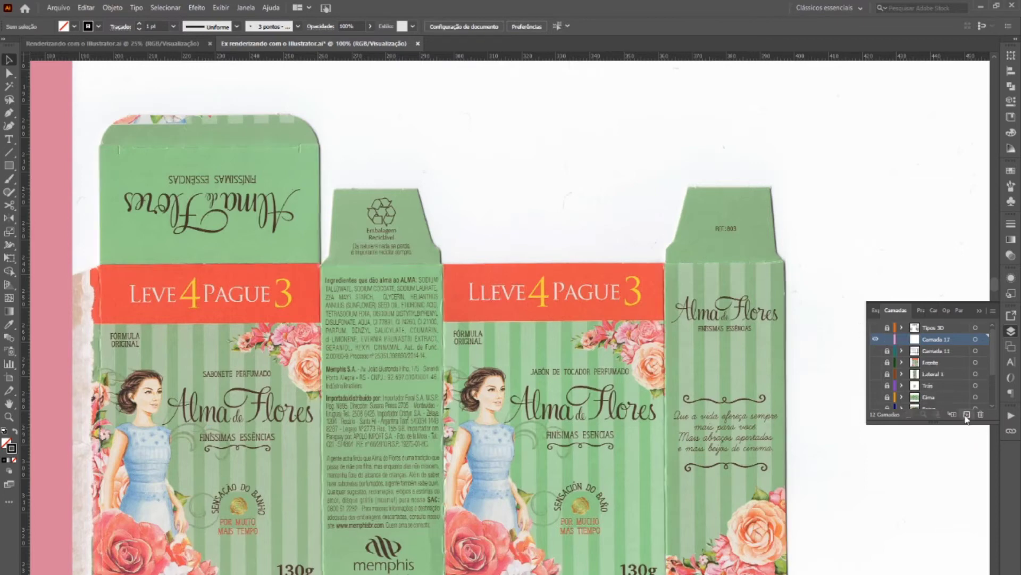
double_click(935, 340)
text(3D)
key(Return)
key(ctrl+f)
scroll(335, 270, down, 1)
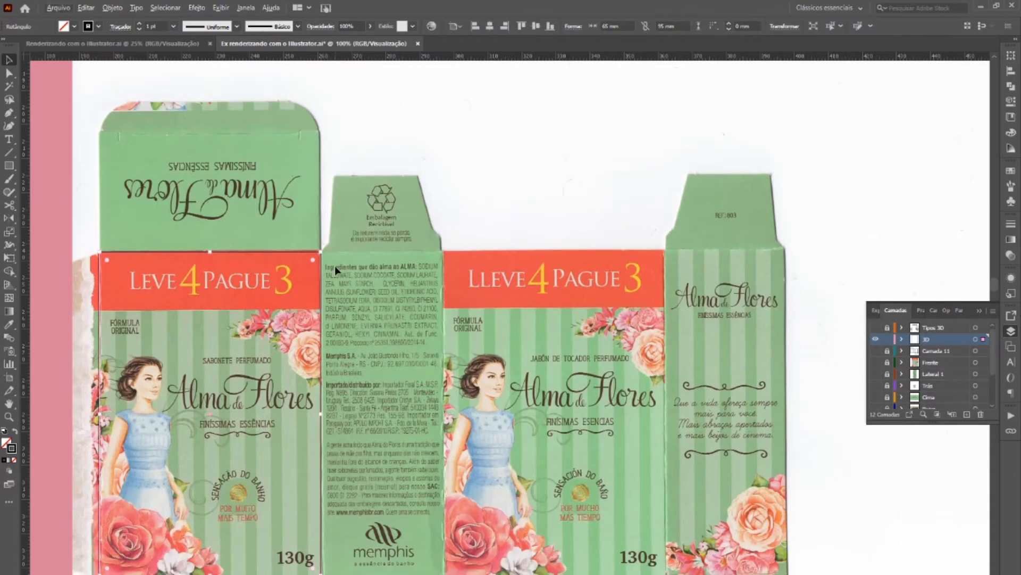
scroll(334, 266, down, 3)
mouse_move(306, 262)
mouse_down()
mouse_move(659, 242)
mouse_move(667, 258)
mouse_up()
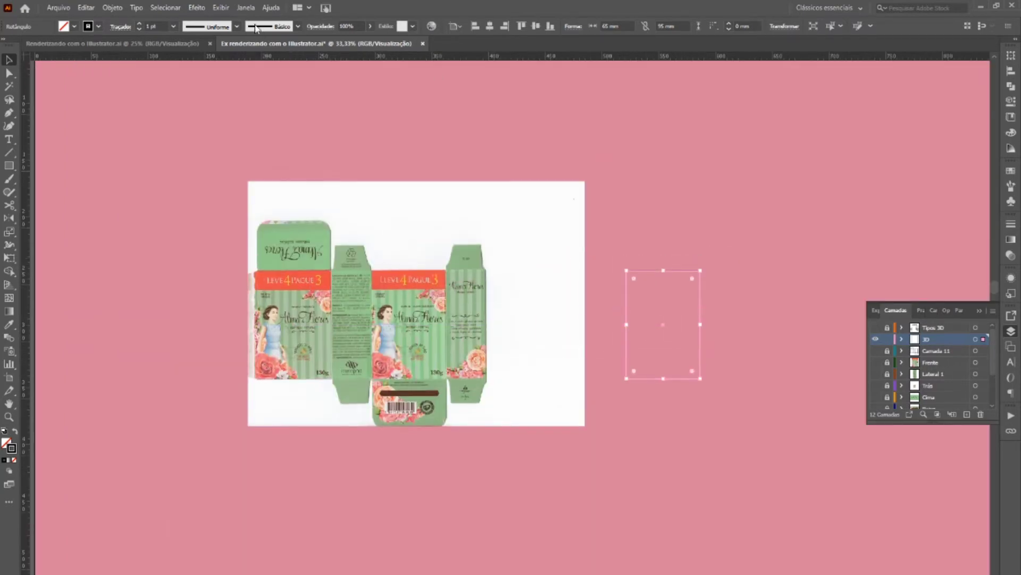
Apply a 3D Extrude & Bevel effect with 36 mm extrusion depth to the rectangle
click(197, 8)
mouse_move(232, 70)
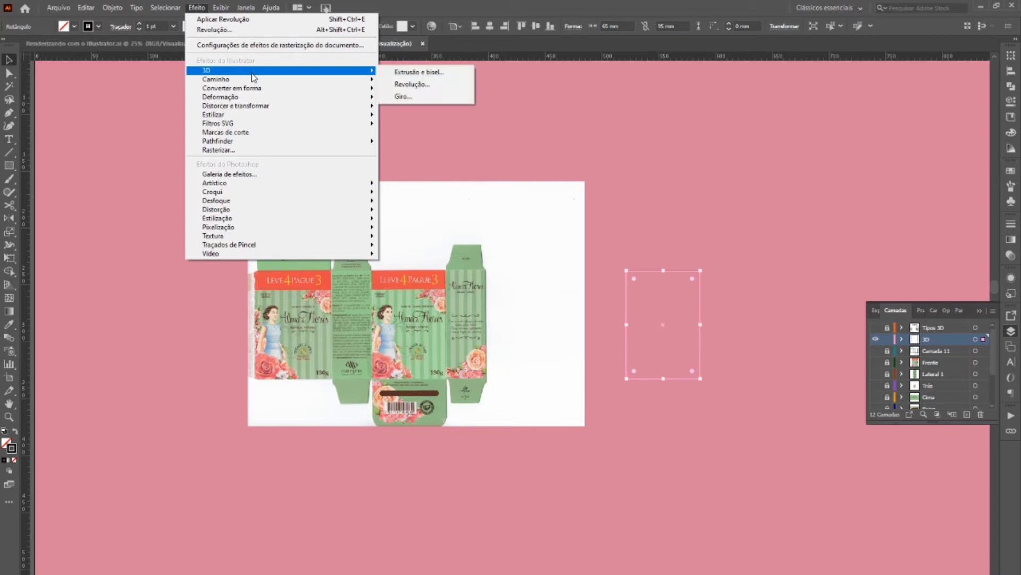
click(425, 73)
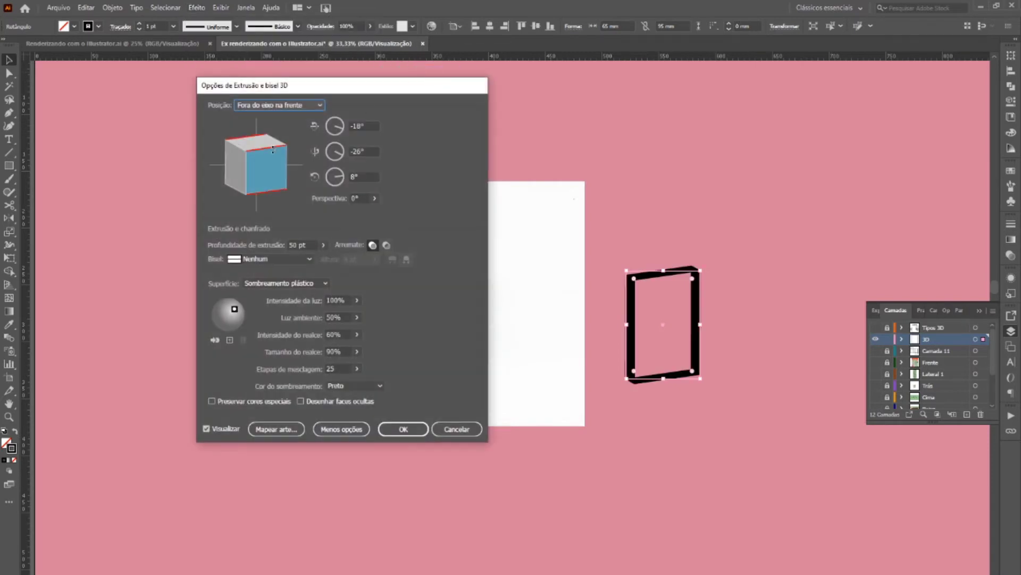
click(296, 245)
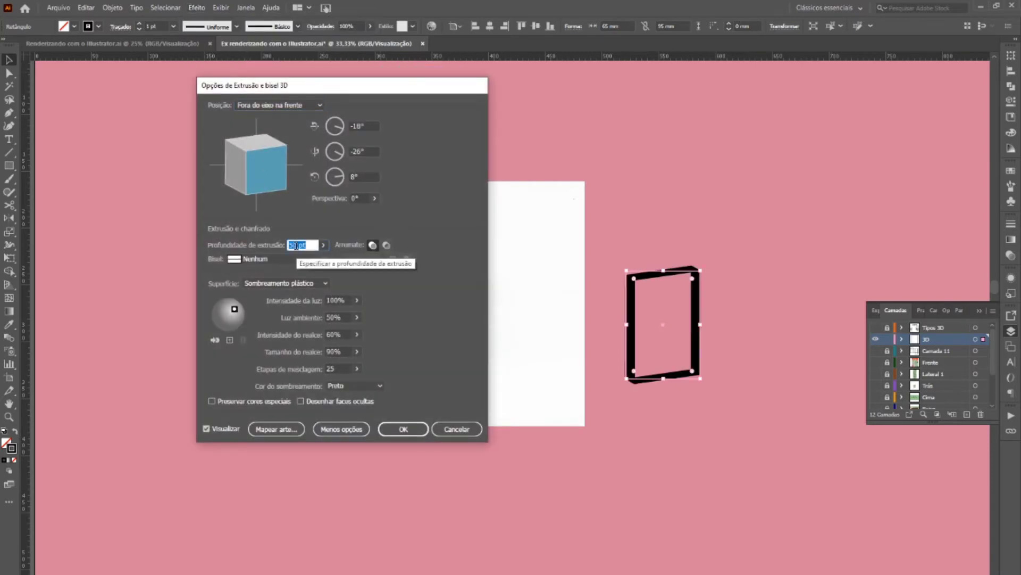
text(36mm)
key(Return)
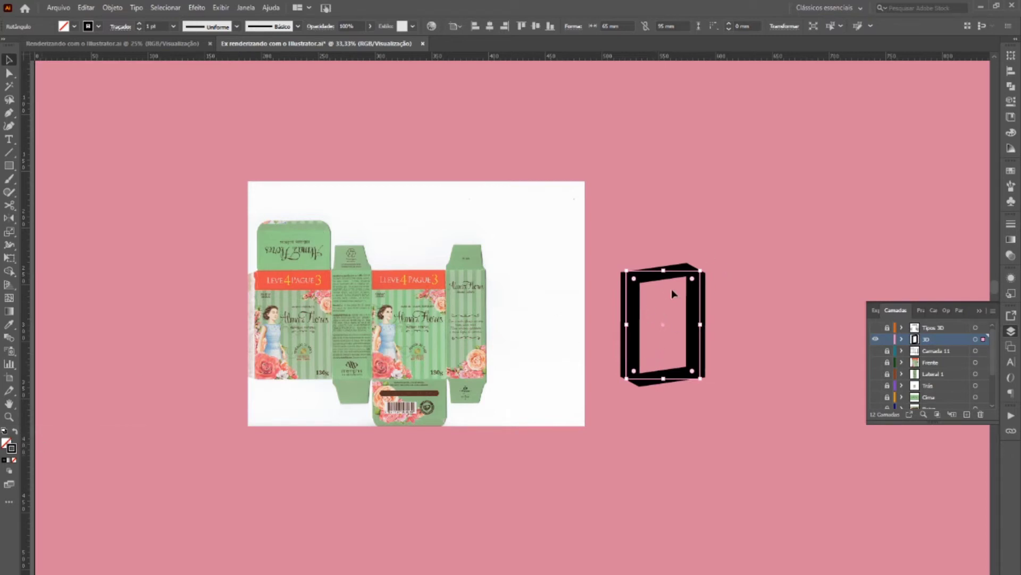
Give the 3D box a white fill and no stroke, then nudge it into place
click(11, 449)
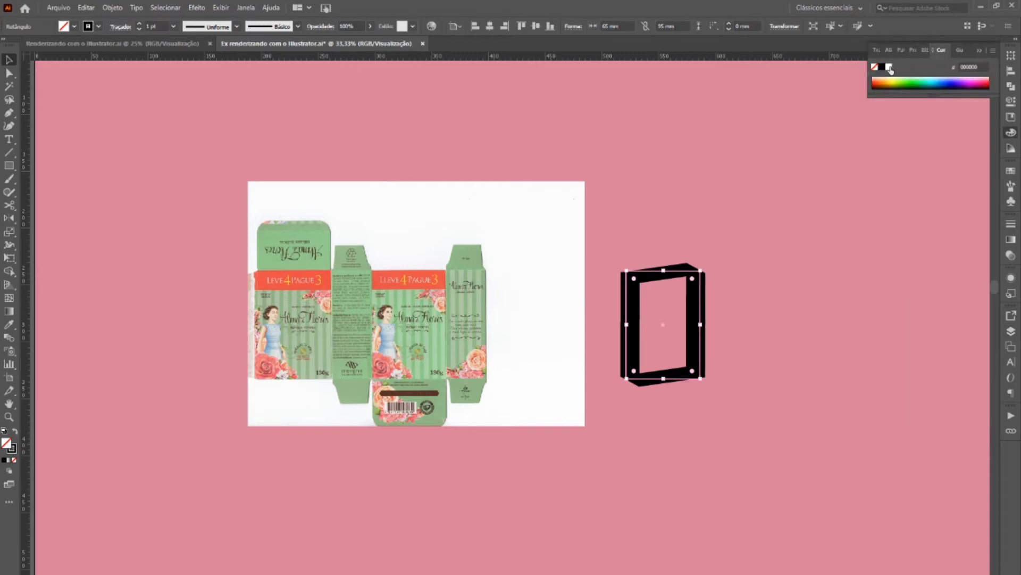
click(889, 67)
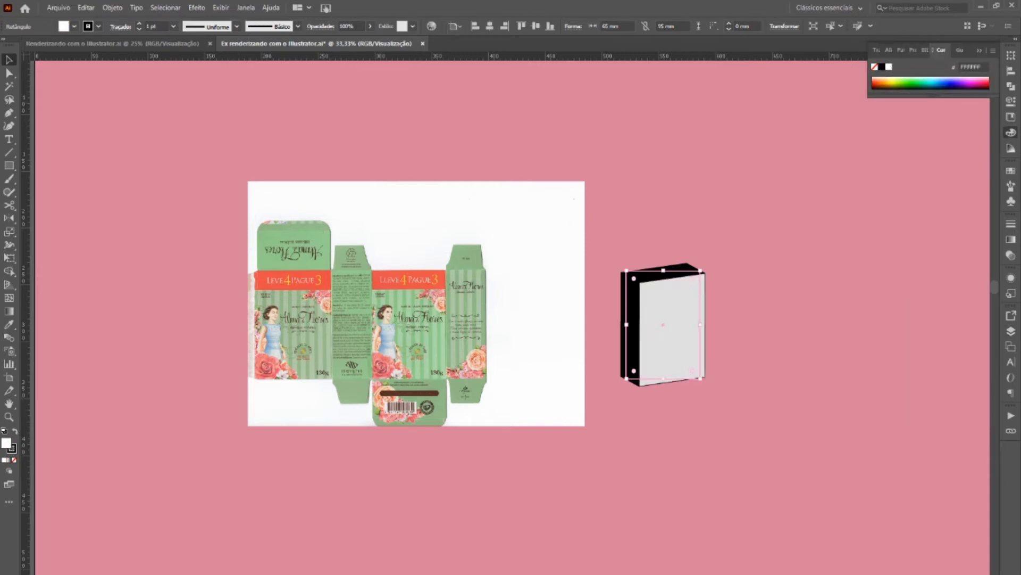
click(14, 460)
click(745, 331)
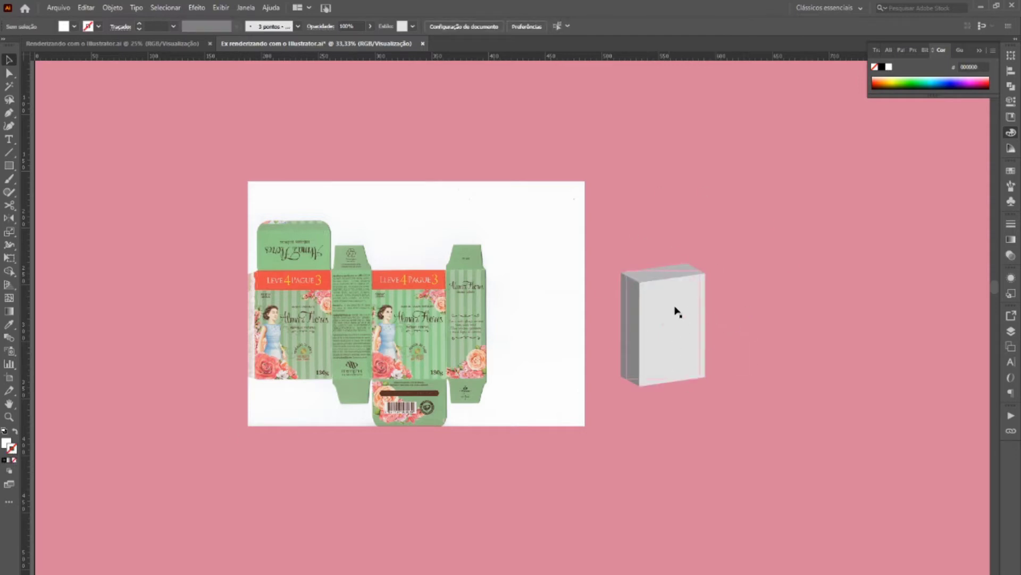
drag(677, 312, 666, 335)
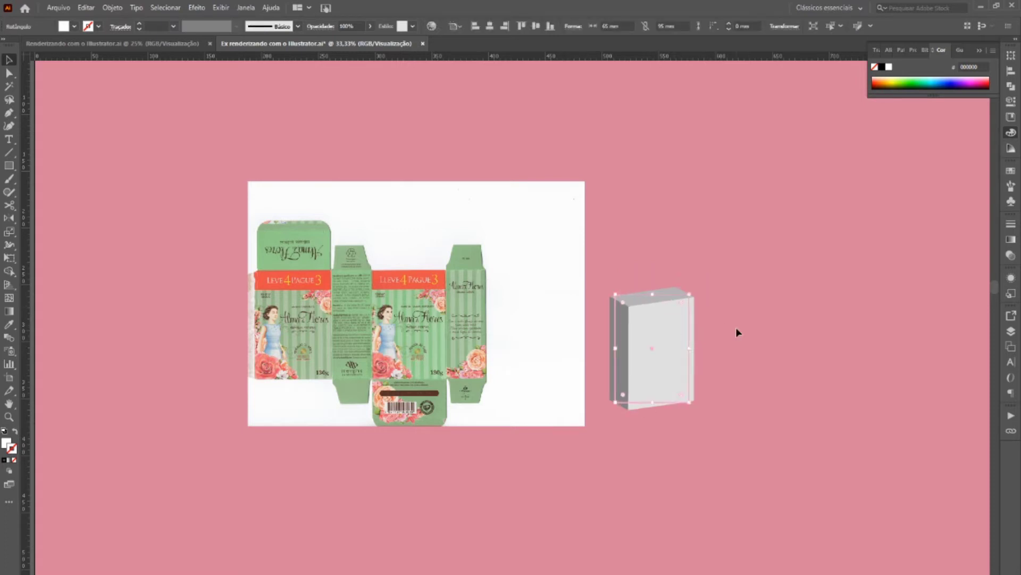
click(718, 335)
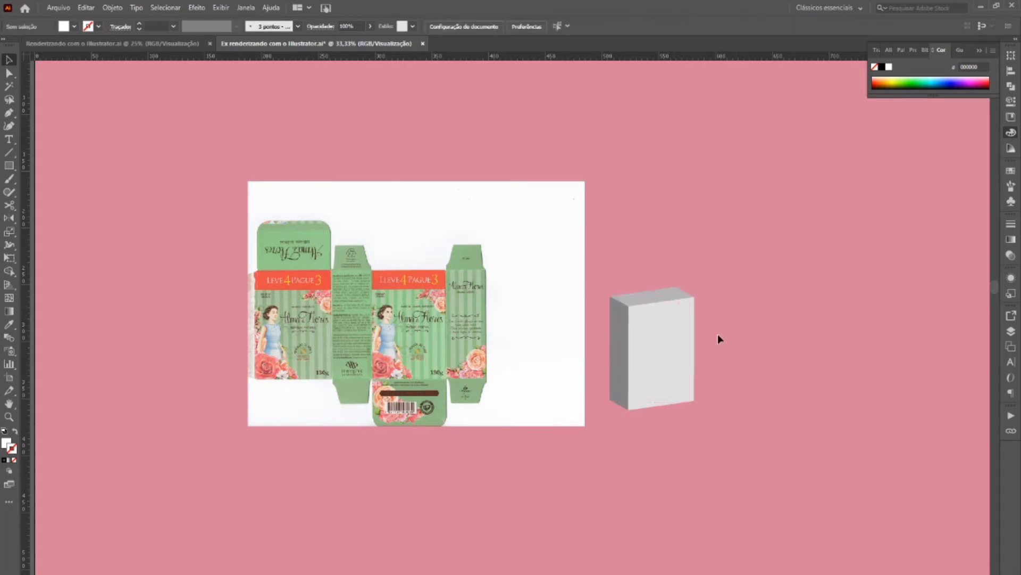
key(ctrl+plus)
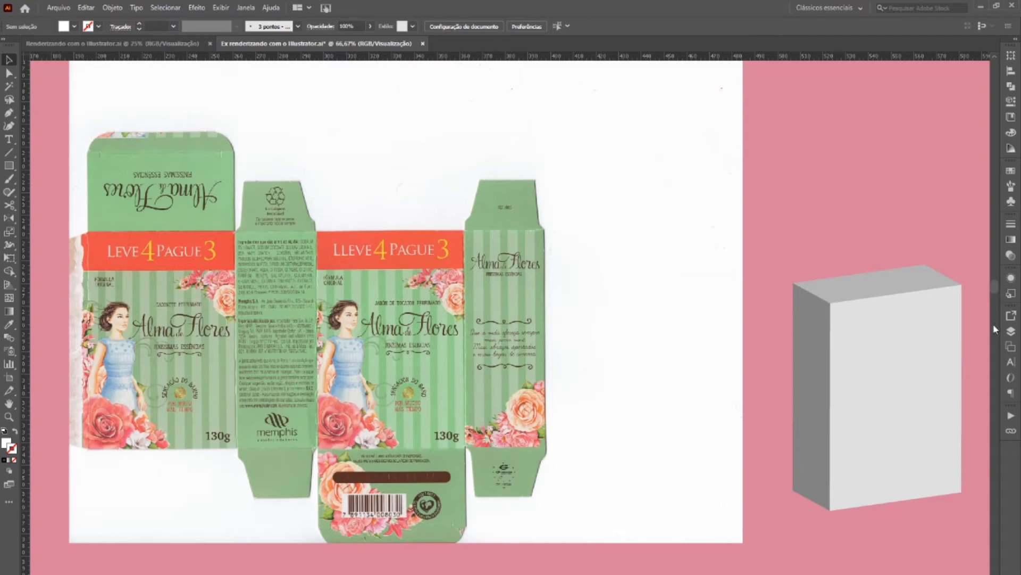
Hide the Fundo background and scanned artwork, and show the Baixo and Cima panels
click(1011, 331)
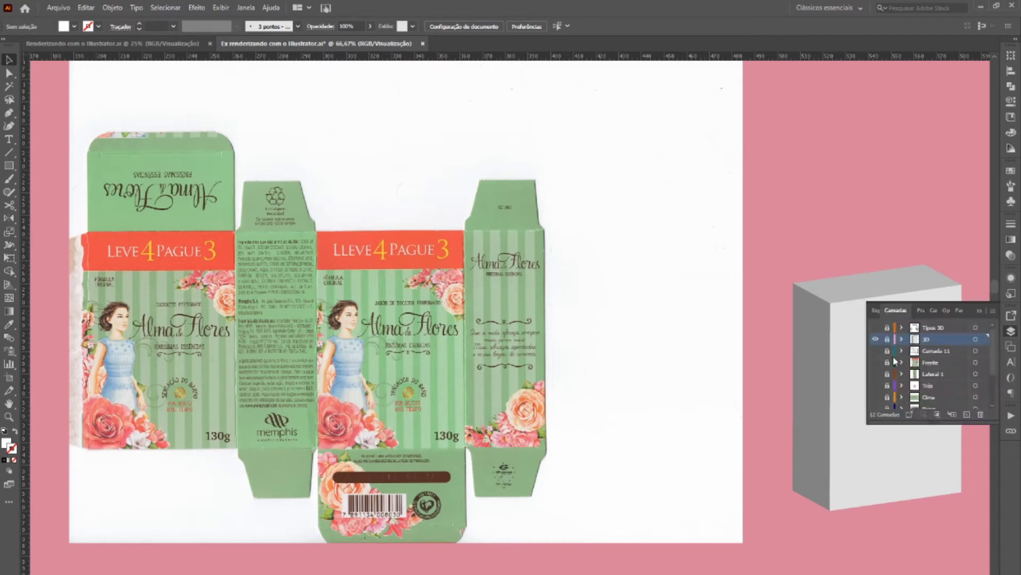
scroll(899, 387, down, 3)
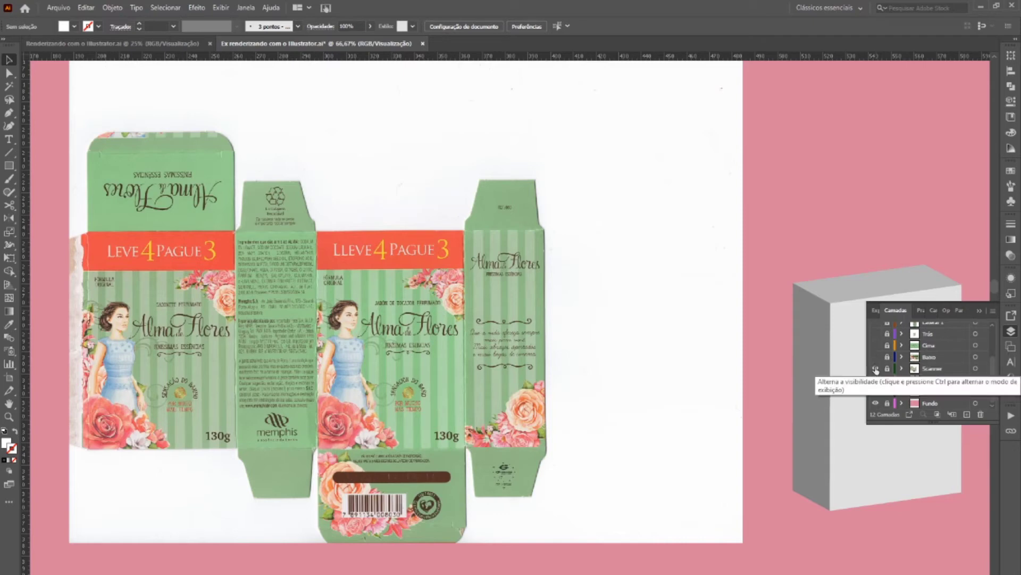
alt+click(876, 368)
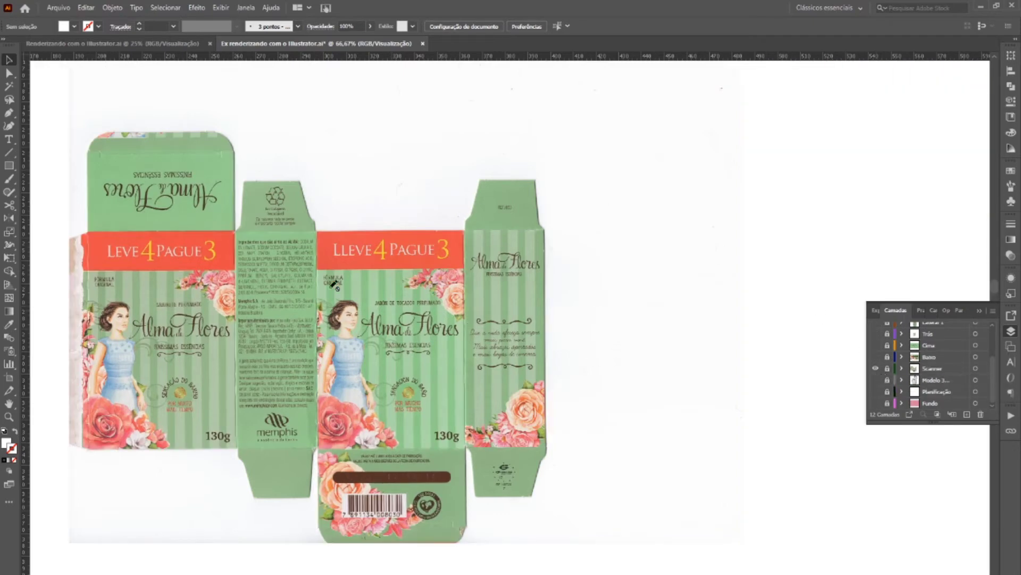
ctrl+click(875, 367)
ctrl+click(876, 359)
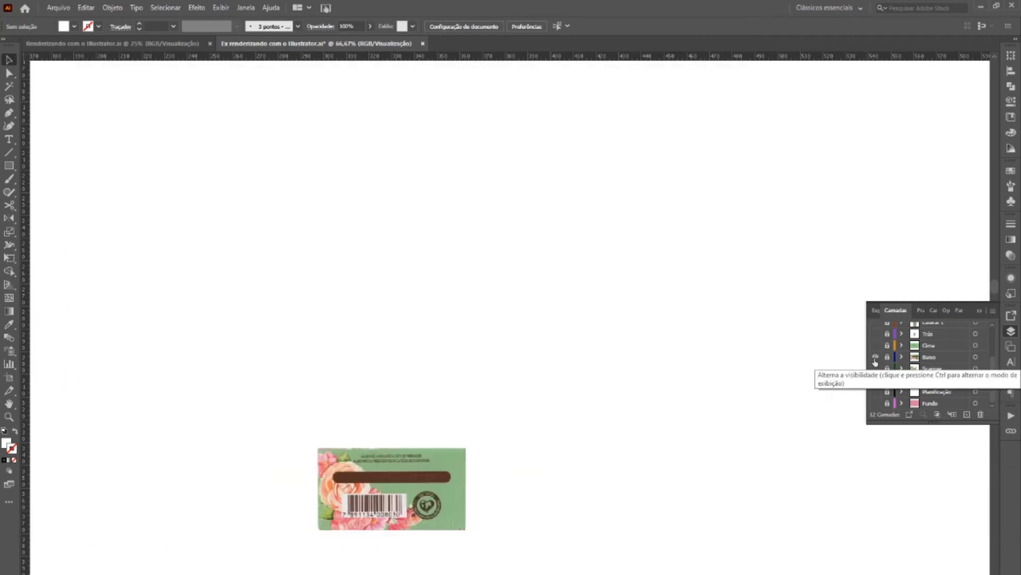
click(875, 345)
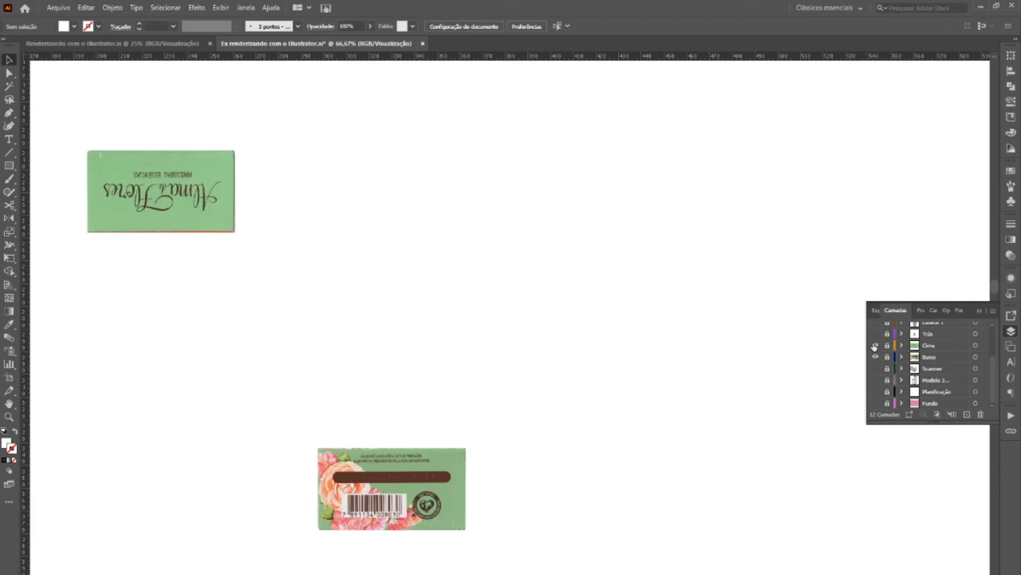
Show the Trás, Lateral 1, Frente and Camada 11 layers, then select and deselect the white rectangle
click(875, 333)
scroll(873, 334, up, 3)
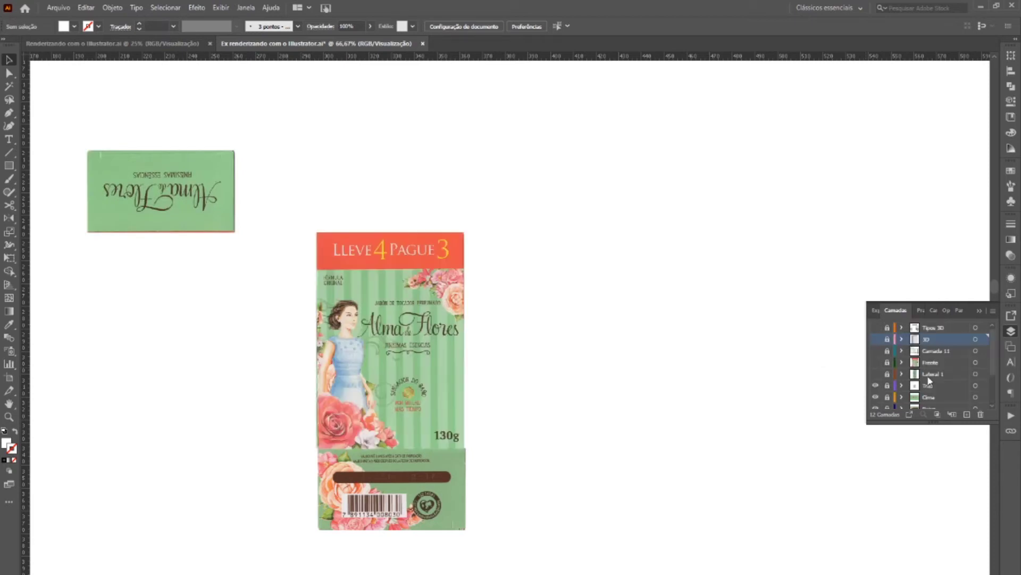
click(876, 374)
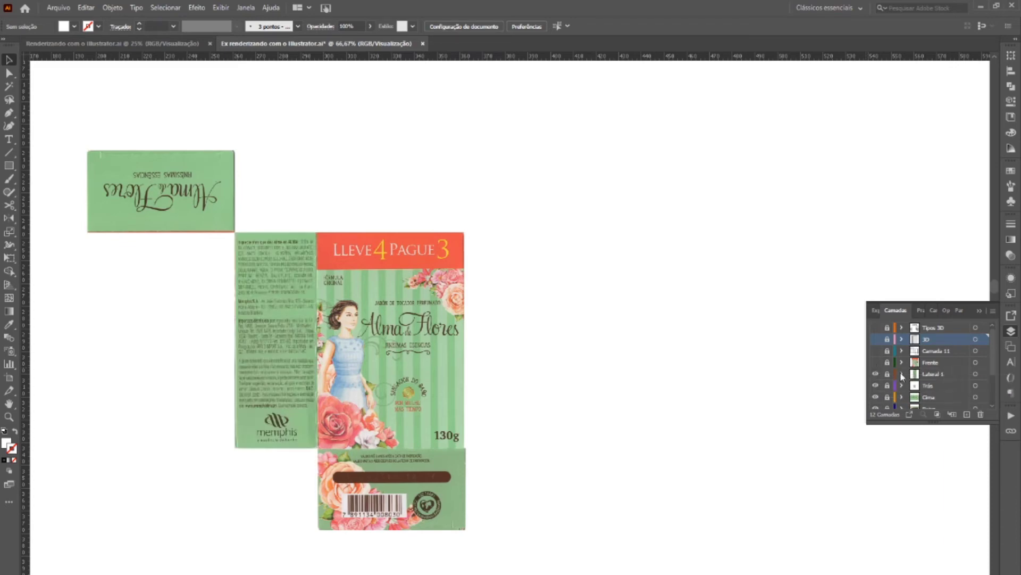
click(876, 363)
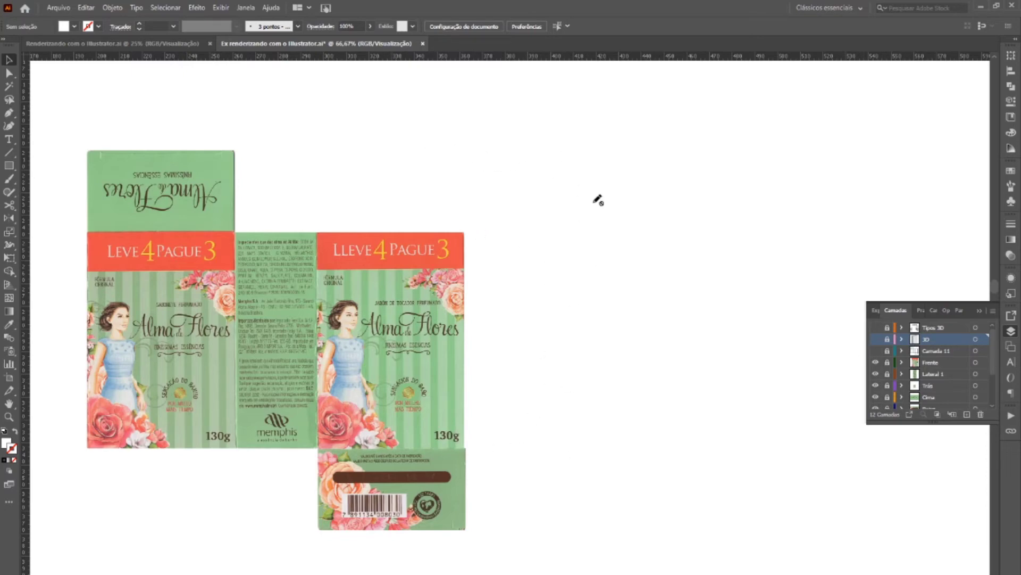
click(876, 351)
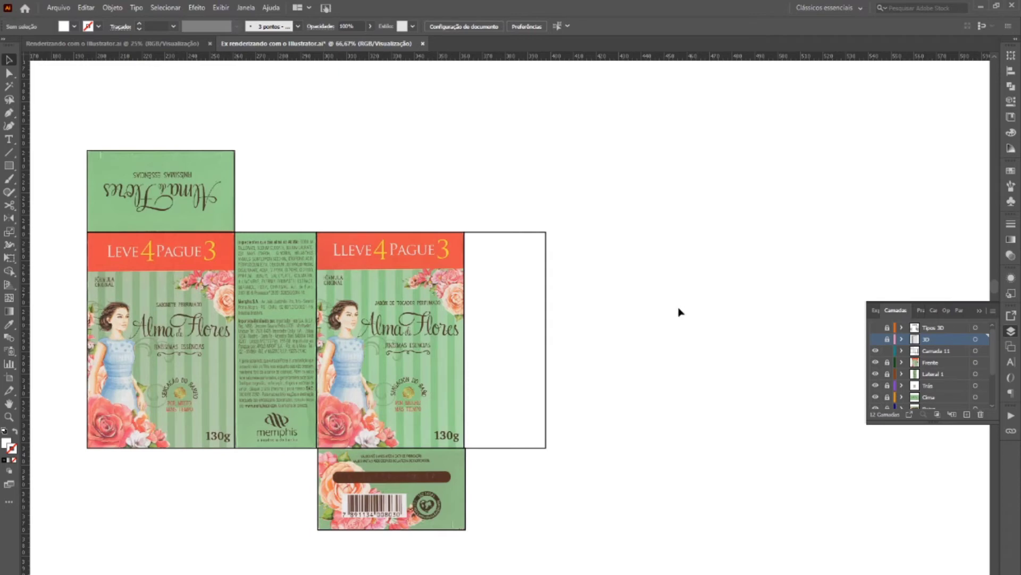
click(546, 257)
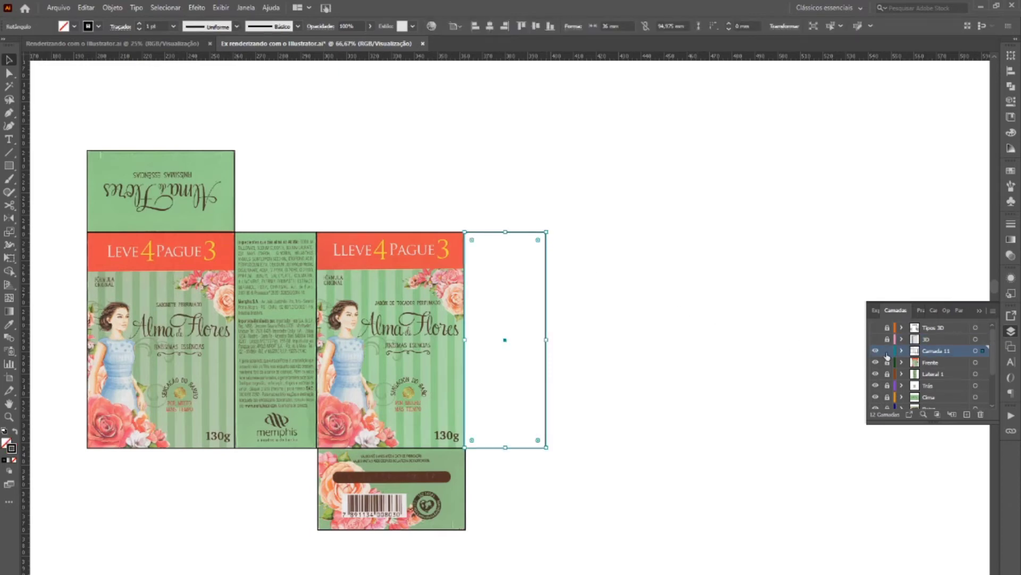
key(ctrl+shift+a)
scroll(906, 375, down, 3)
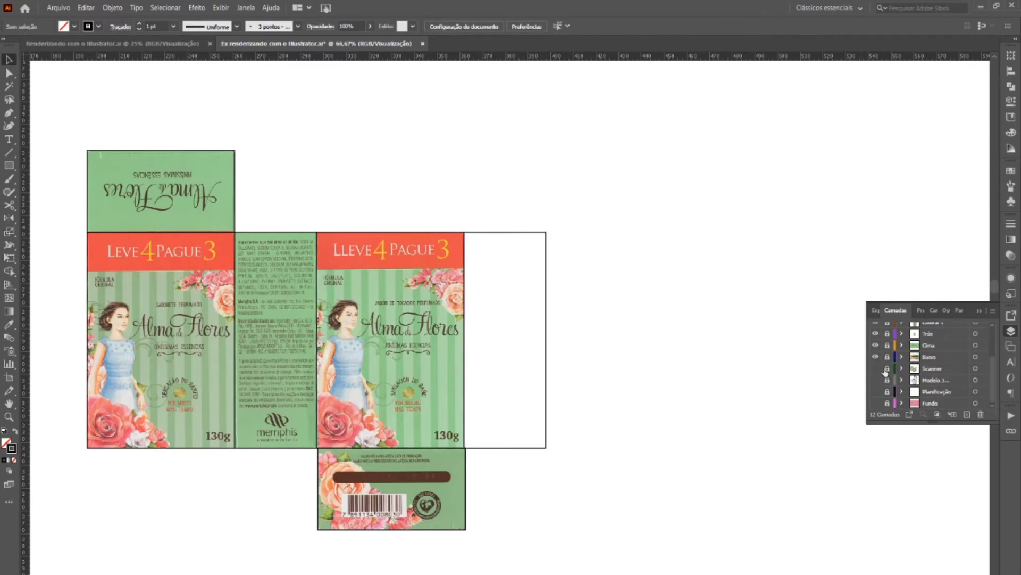
Add a layer named Lateral2 above Scanner and place the white side rectangle on it
click(926, 371)
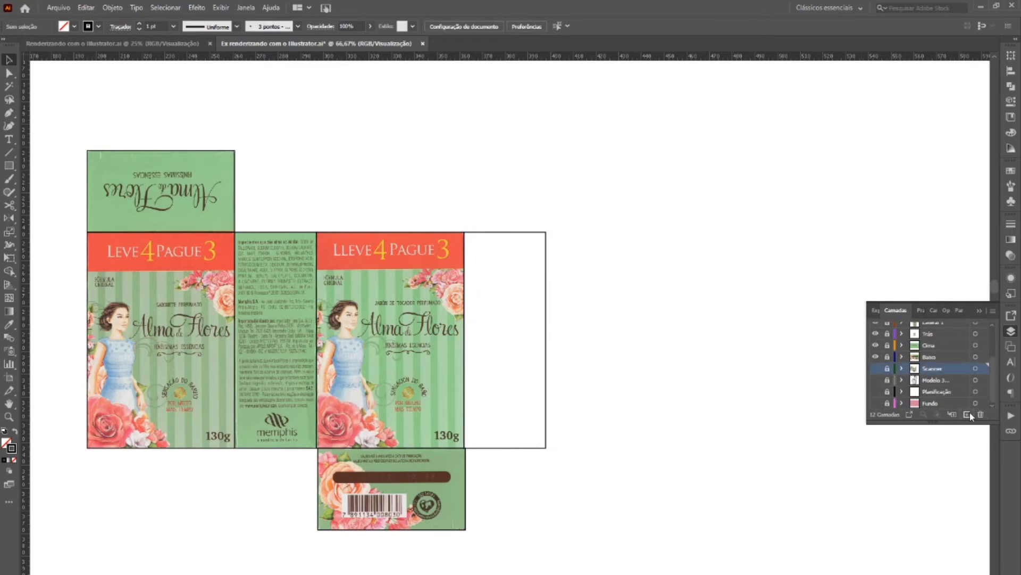
click(968, 413)
double_click(946, 368)
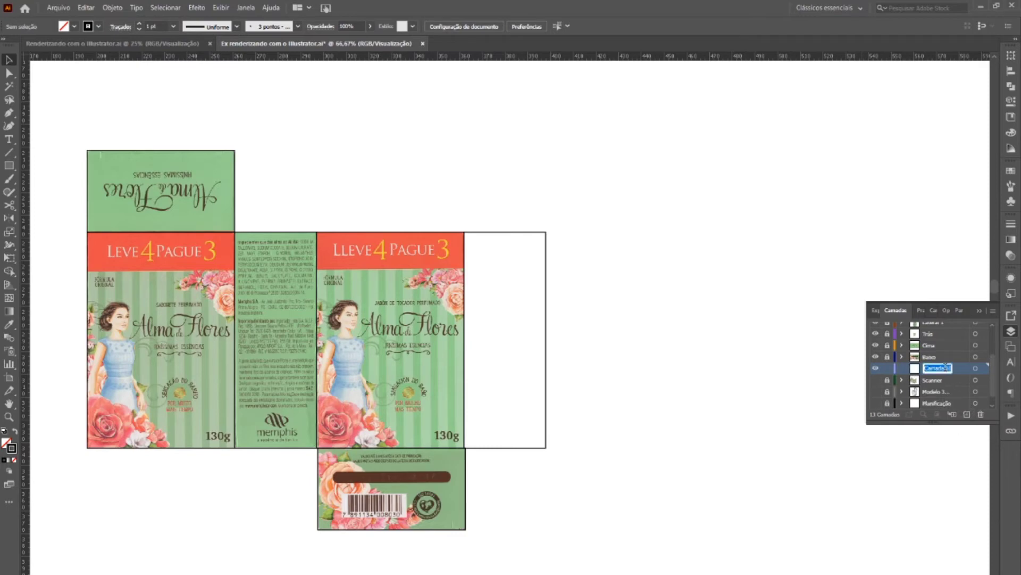
text(Lateral2)
key(Return)
key(ctrl+a)
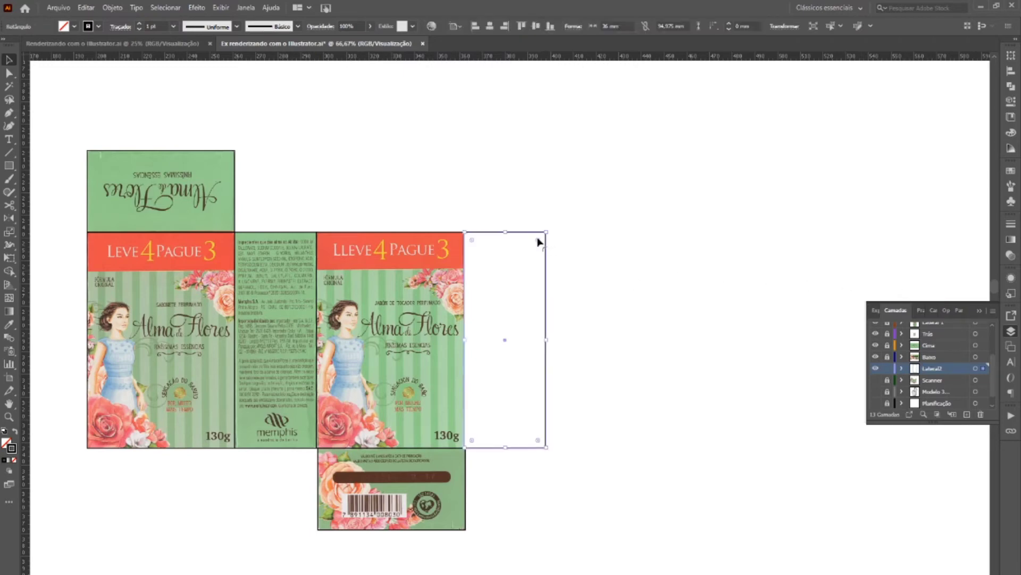
Hide Camada 11, deselect the rectangle and reselect the Scanner layer
scroll(904, 357, up, 3)
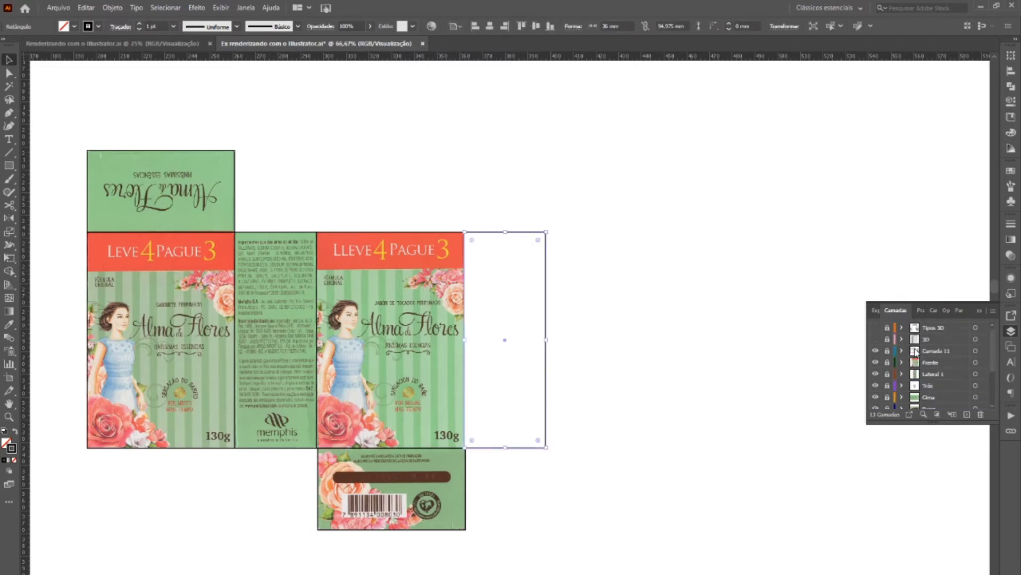
click(875, 350)
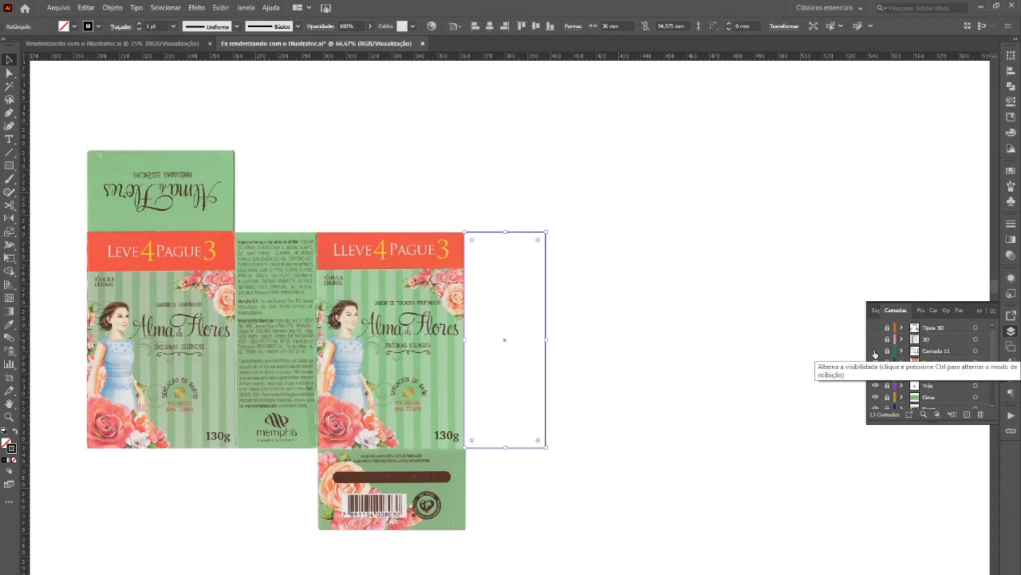
click(644, 295)
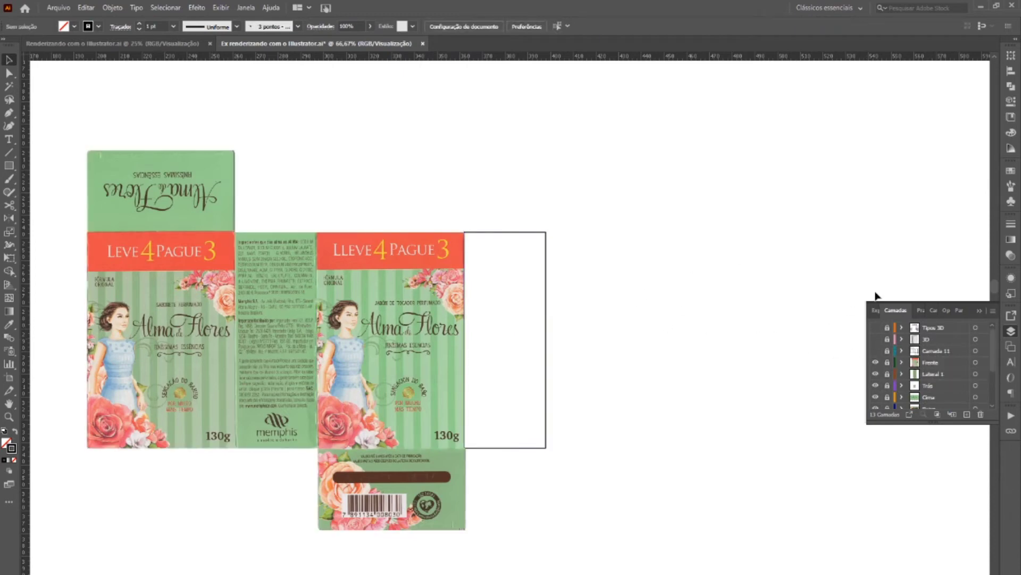
scroll(942, 367, down, 3)
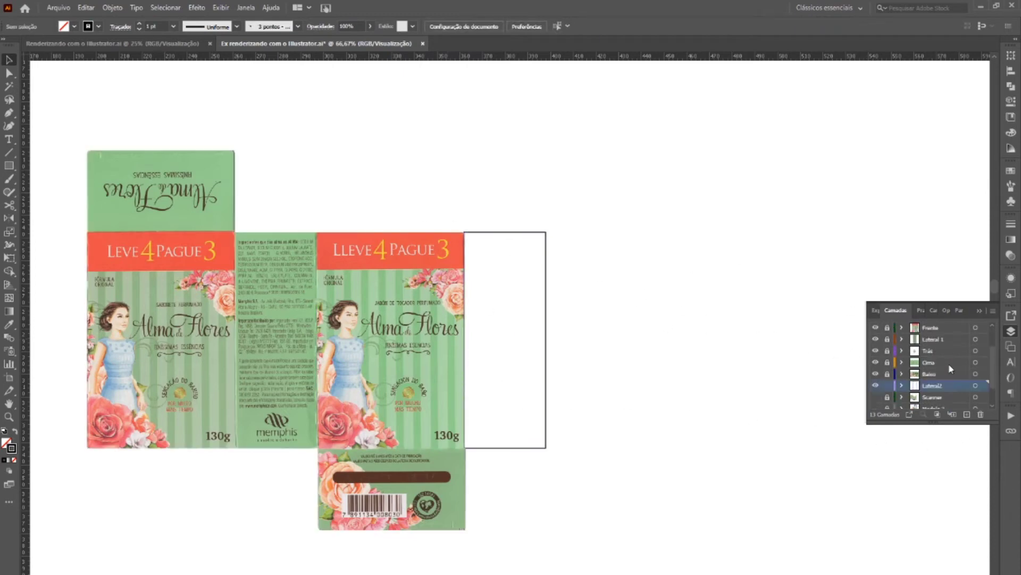
click(944, 367)
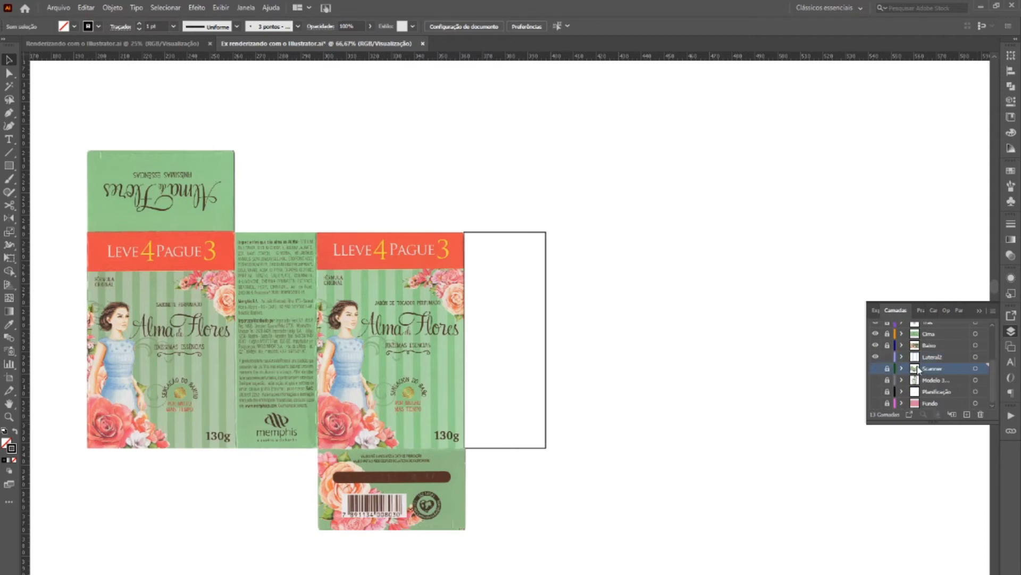
Copy the scanned dieline image from Scanner and paste it in front on Lateral2, keeping Scanner locked and hidden
click(875, 369)
click(887, 372)
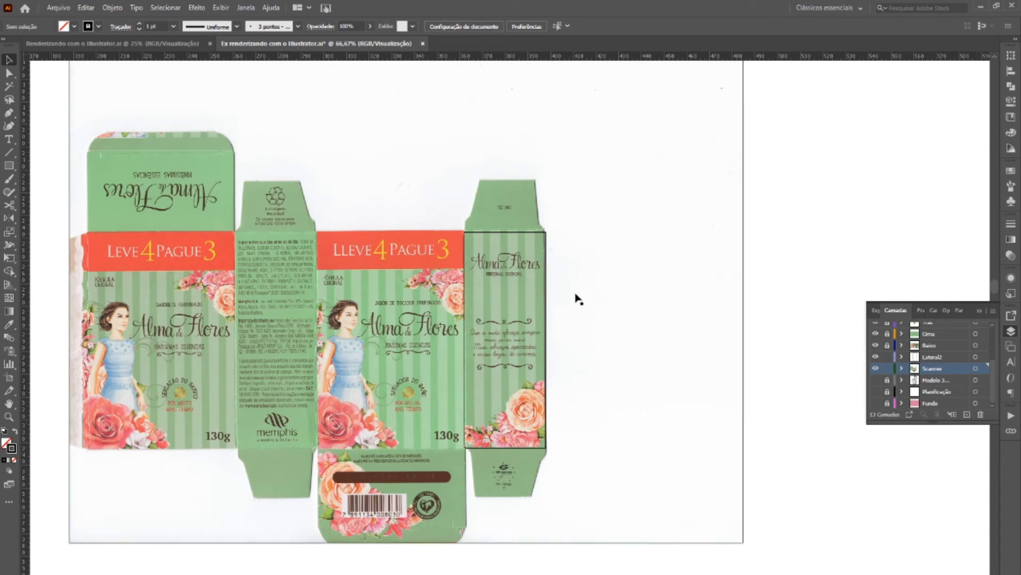
click(610, 300)
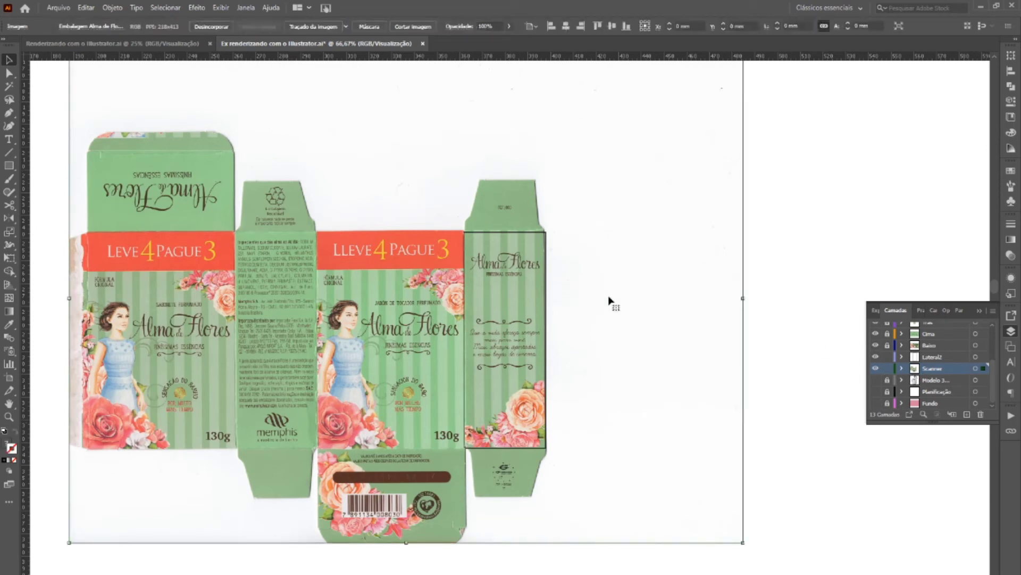
click(886, 368)
click(932, 359)
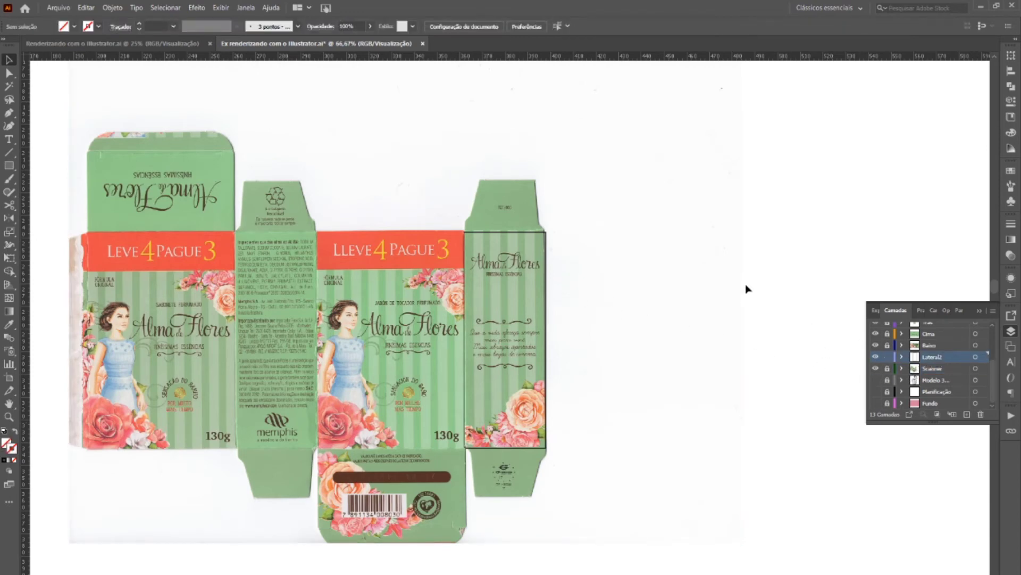
click(875, 368)
key(ctrl+f)
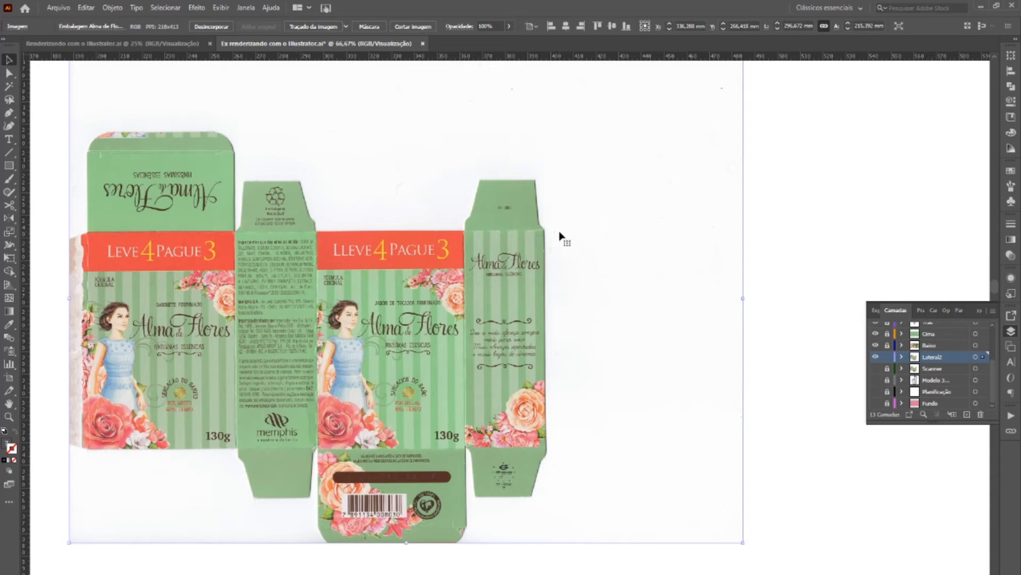
Send the pasted image backward behind the side rectangle and show only Lateral2
key(a)
key(ctrl+a)
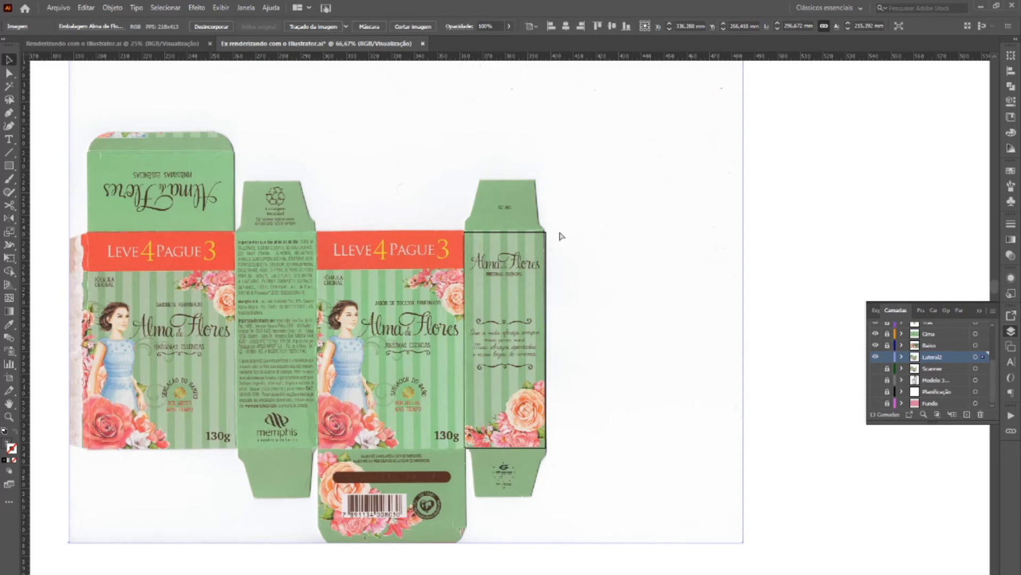
key(v)
right_click(560, 233)
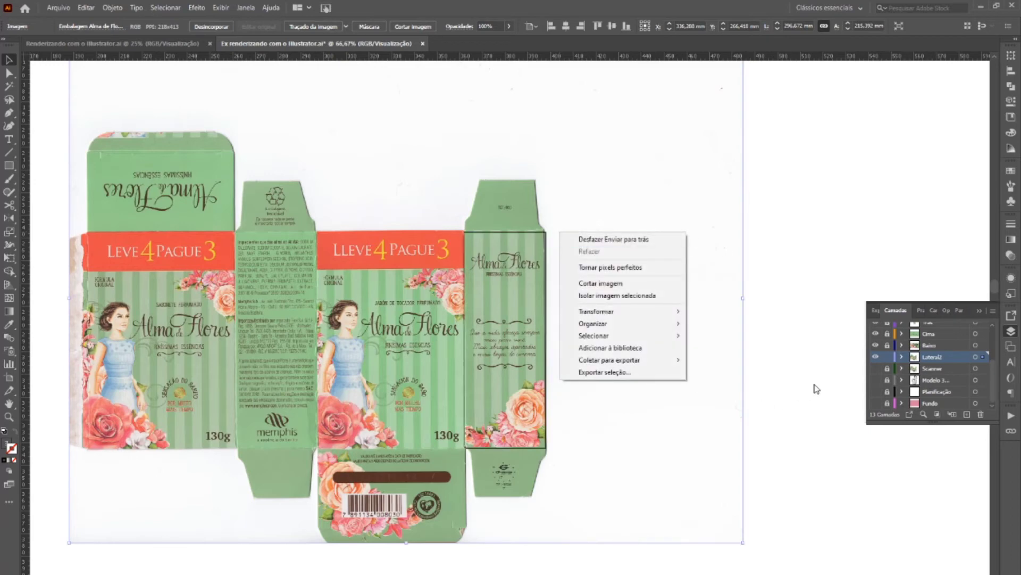
mouse_move(618, 323)
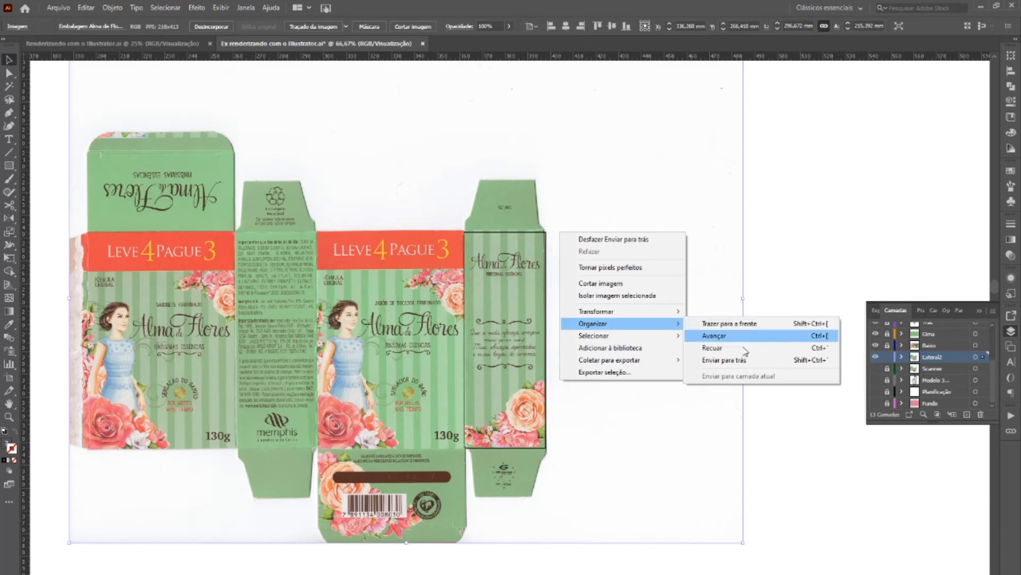
click(825, 257)
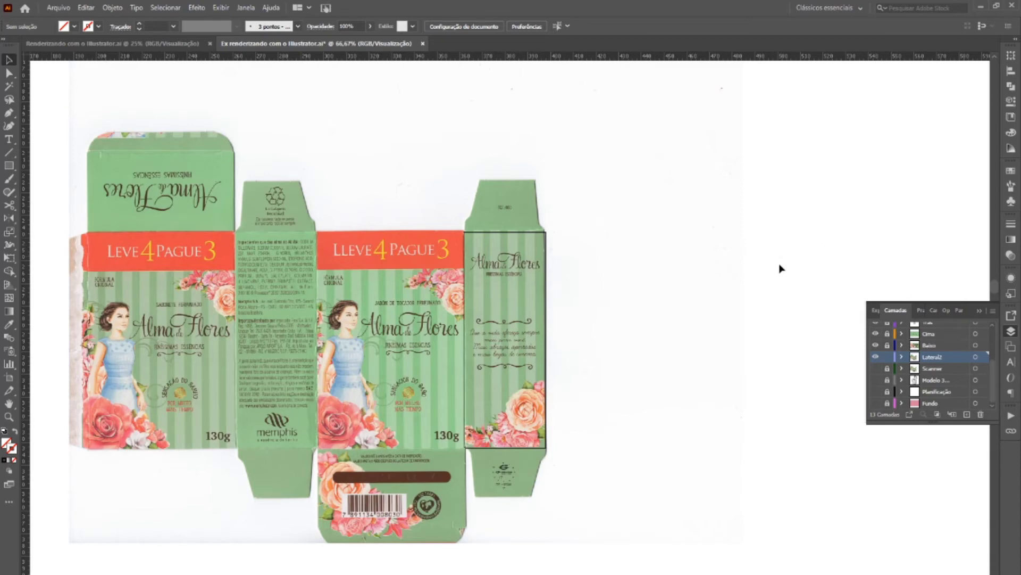
alt+click(875, 357)
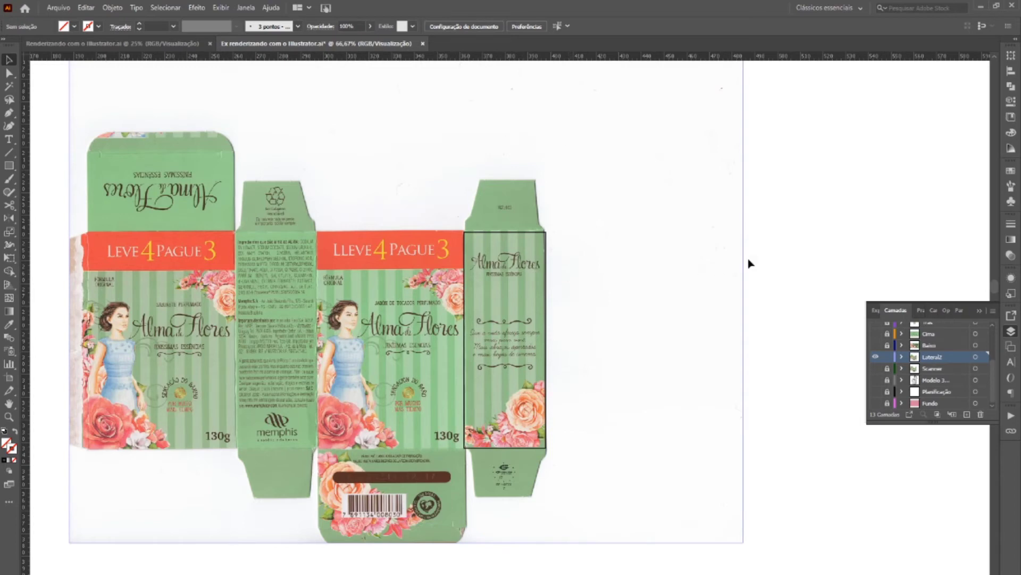
Select the side rectangle and scanned image, make a clipping mask, then deselect
drag(803, 246, 496, 298)
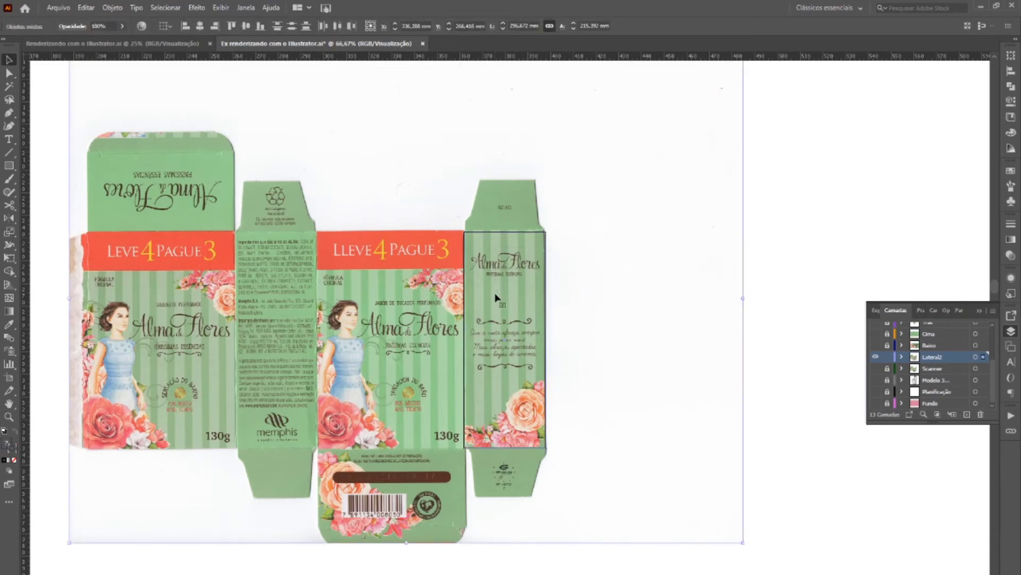
right_click(496, 296)
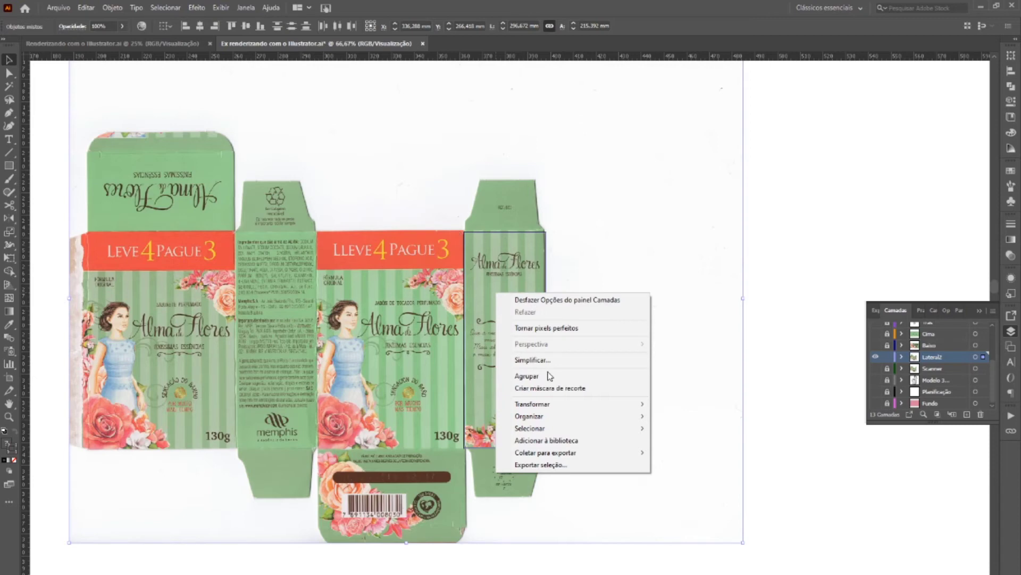
click(581, 388)
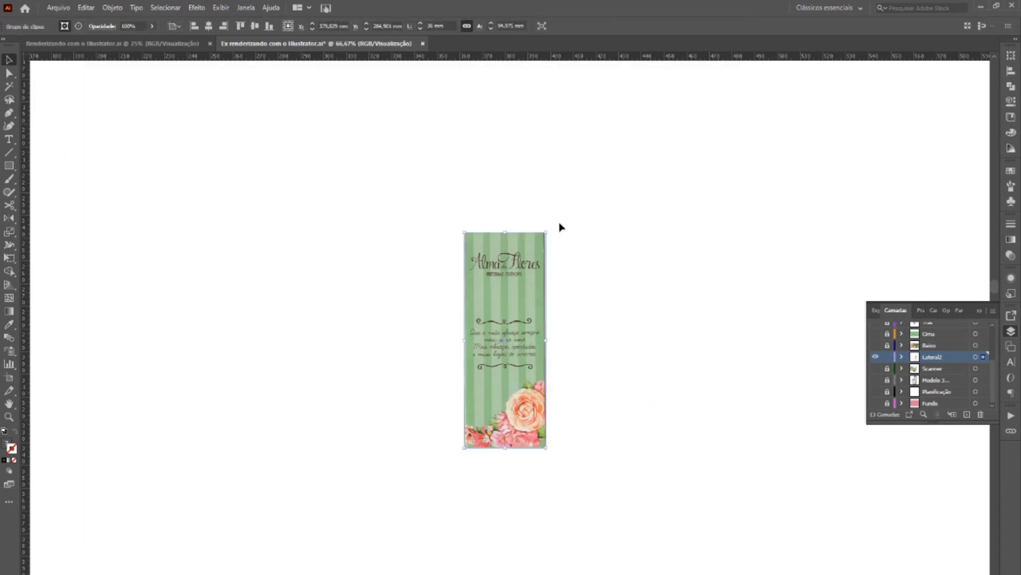
click(612, 345)
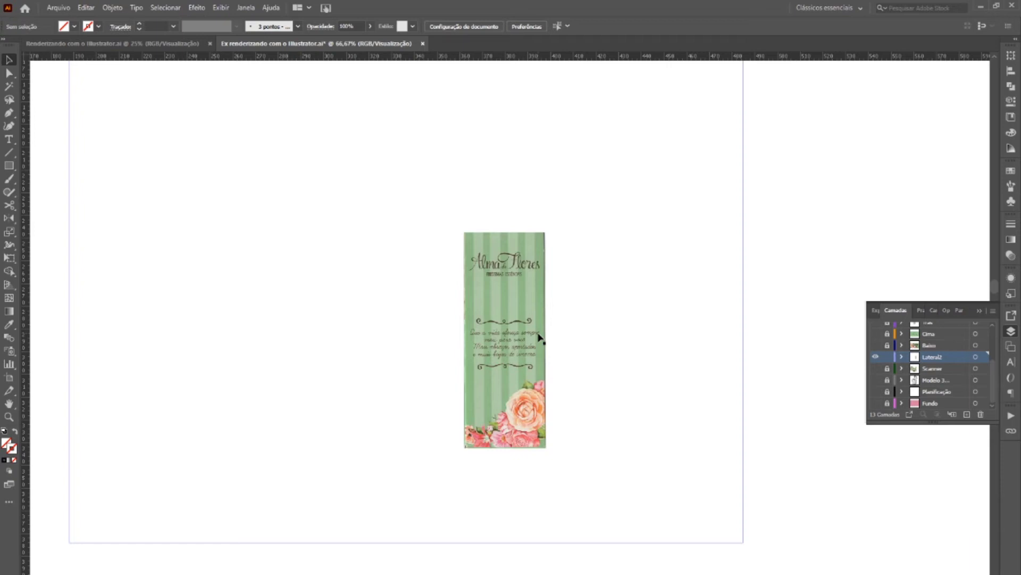
click(993, 311)
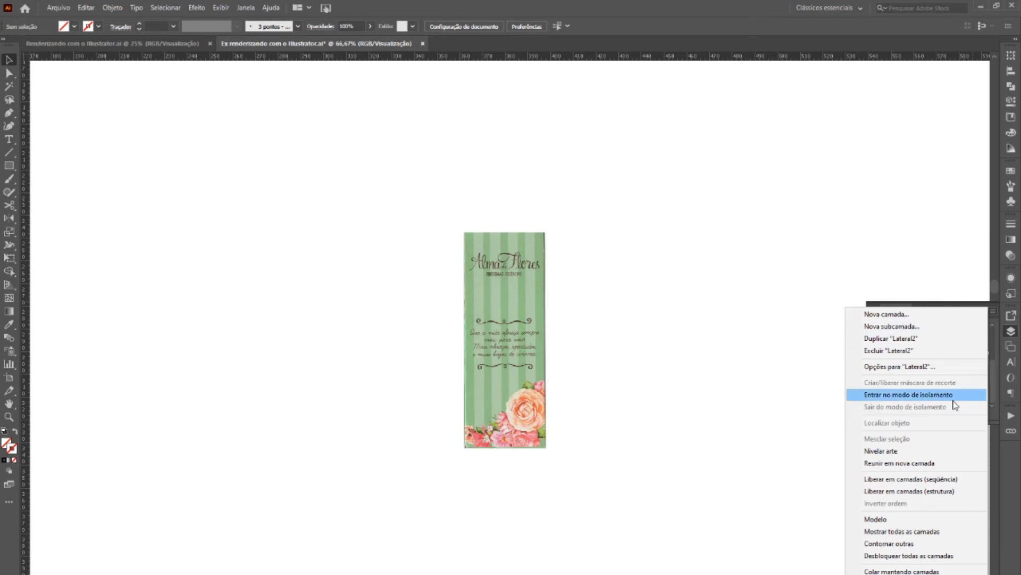
Duplicate the Lateral2 layer, hide and lock the original, and select the copy
click(949, 338)
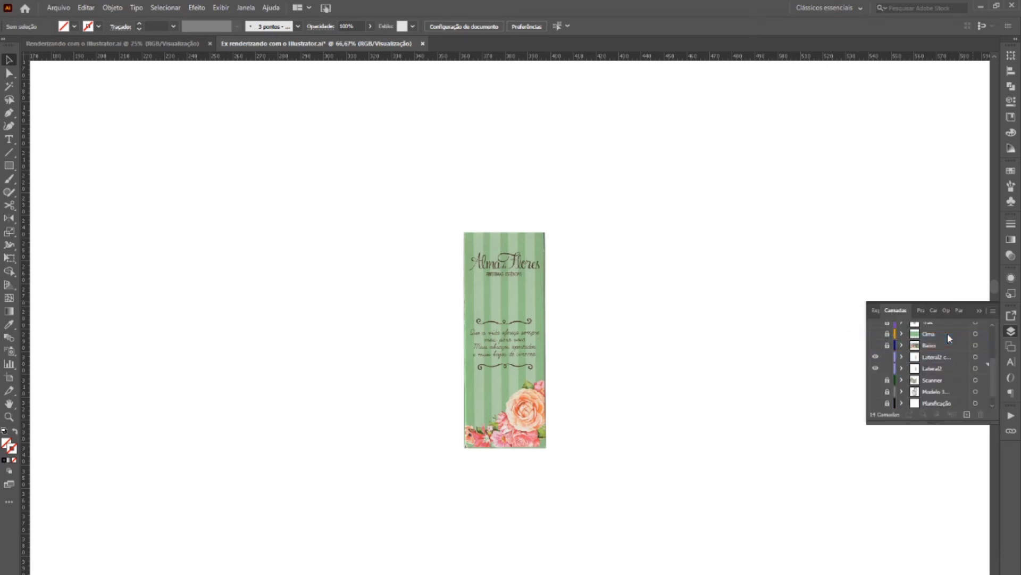
click(888, 368)
click(875, 368)
click(931, 357)
scroll(663, 325, right, 3)
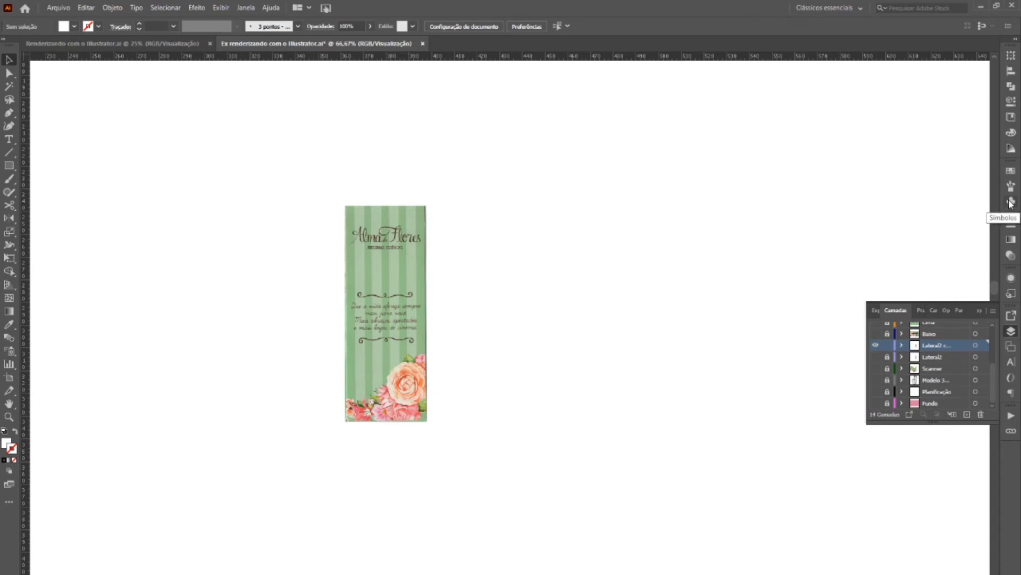
Show the Symbols panel
click(245, 7)
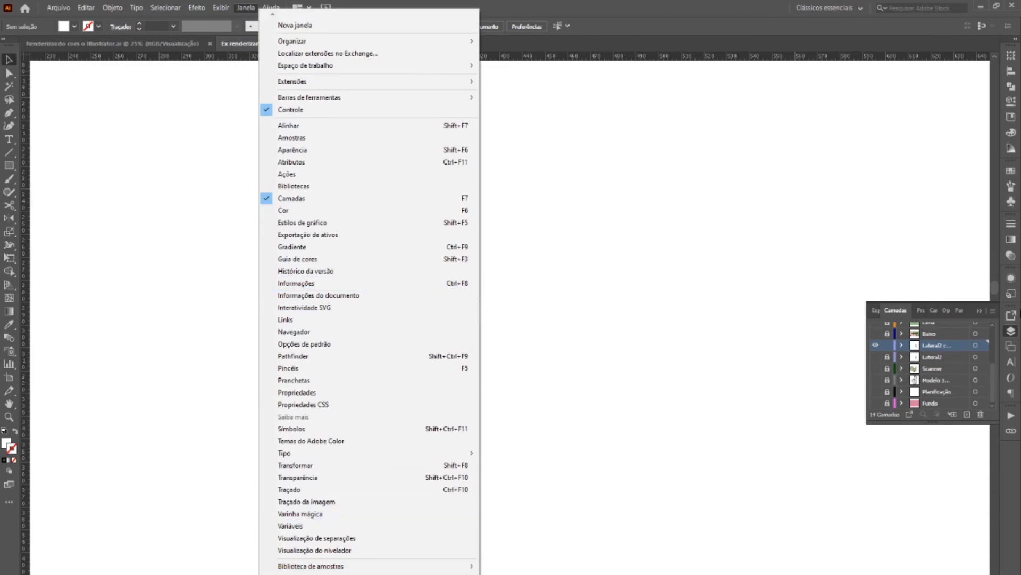
click(739, 296)
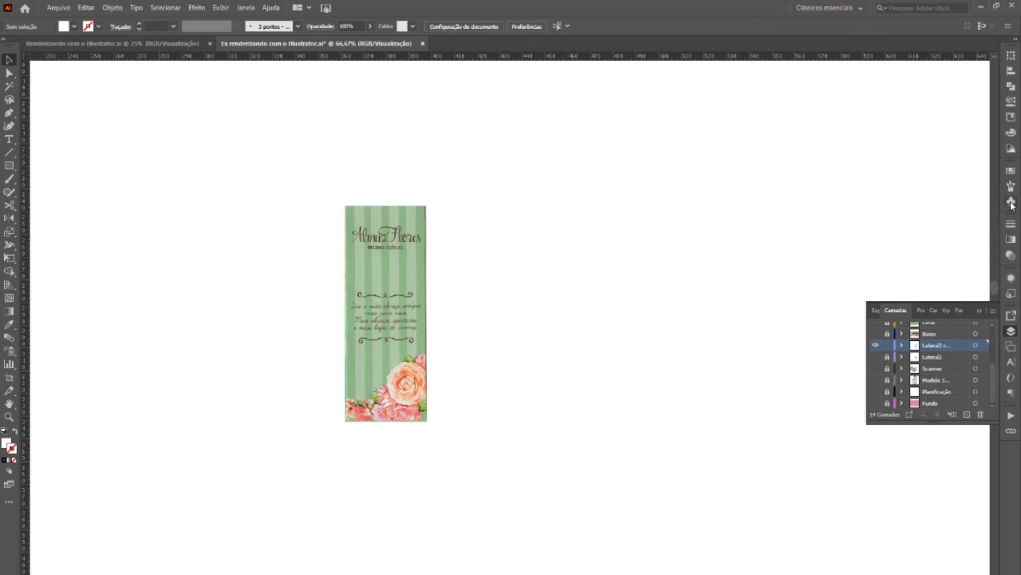
click(1011, 203)
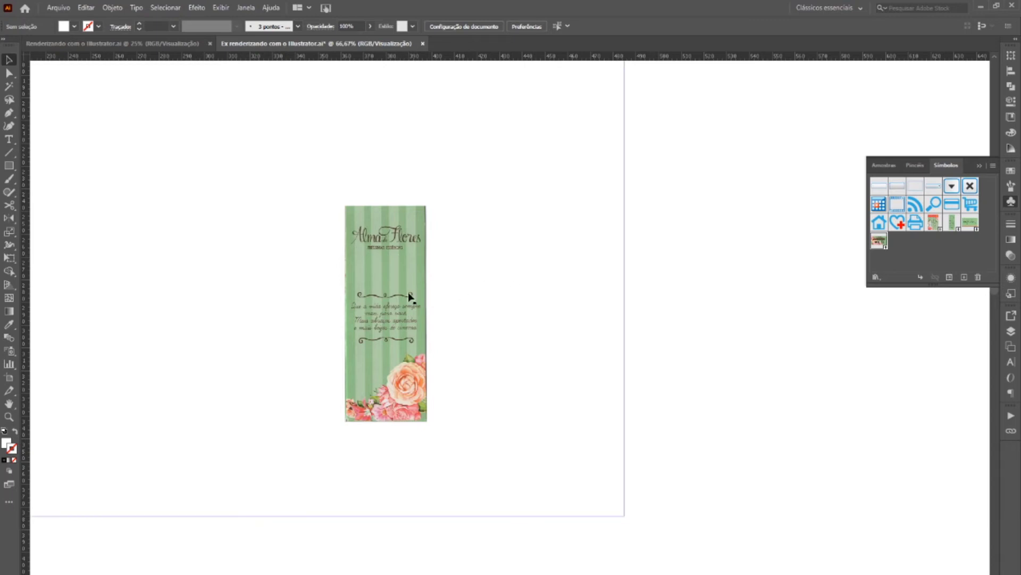
Drag the green side panel into the Symbols panel and name the symbol 'Lateral 2 errada'
scroll(409, 296, up, 1)
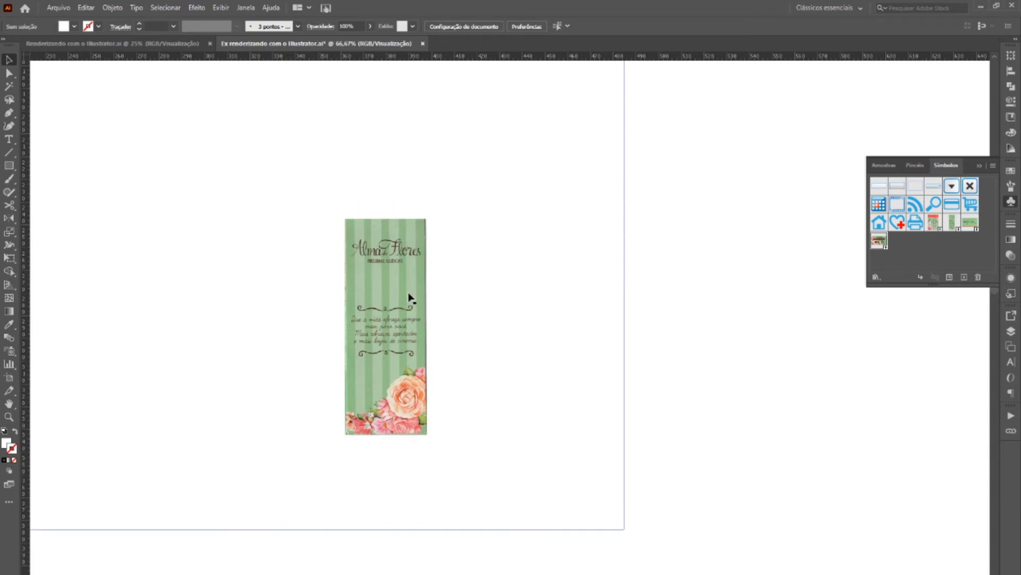
scroll(410, 297, up, 1)
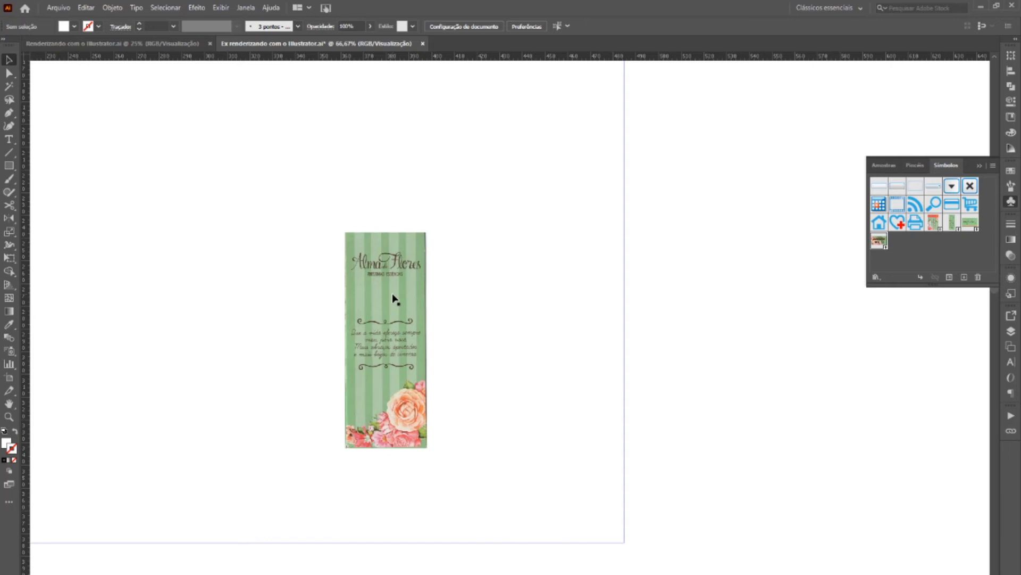
drag(393, 299, 895, 244)
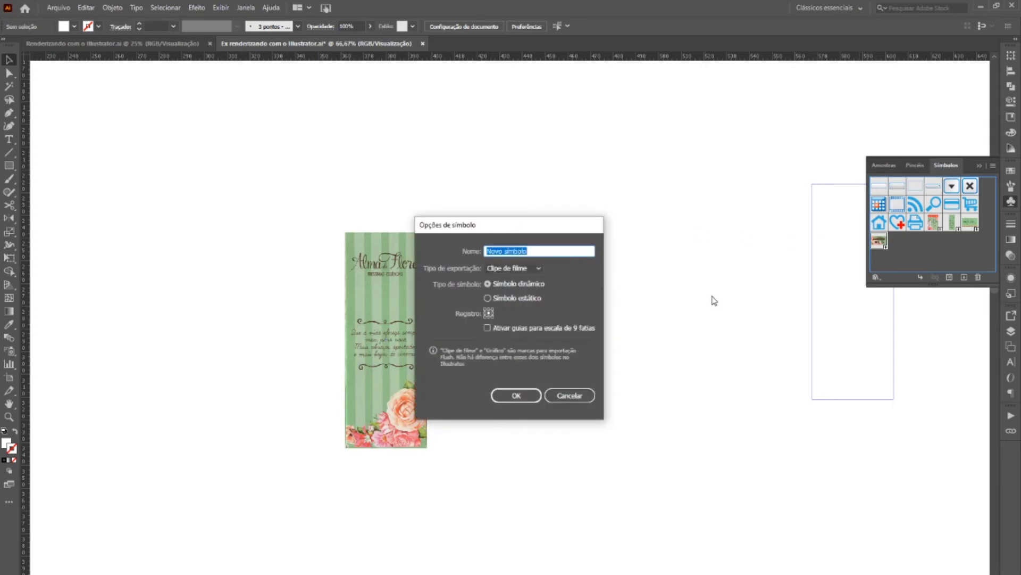
text(Lateral )
text(2 er)
text(rada)
key(Return)
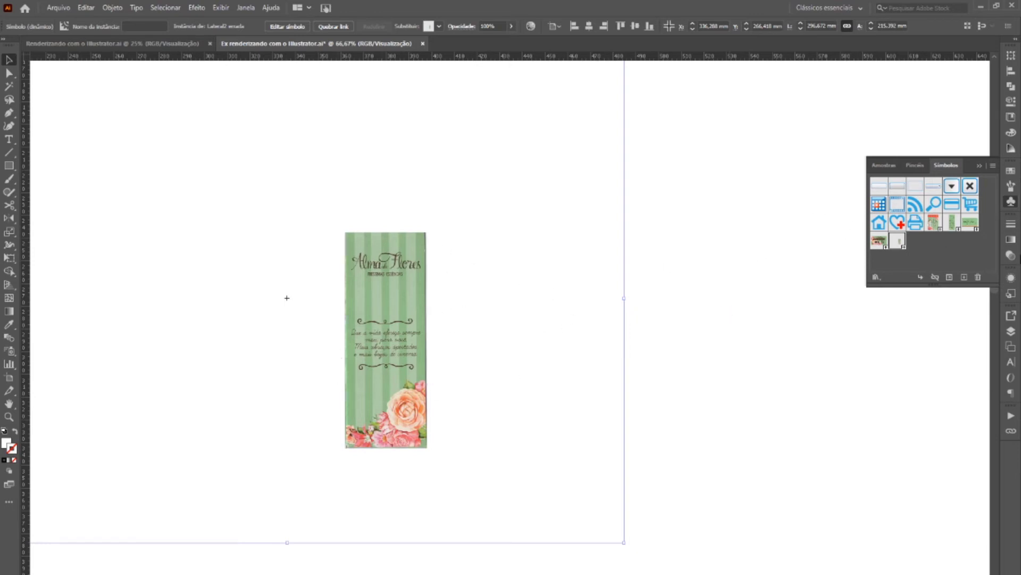
Hide the copied side-panel layer and show and unlock the original Lateral2
click(1012, 332)
scroll(900, 383, down, 3)
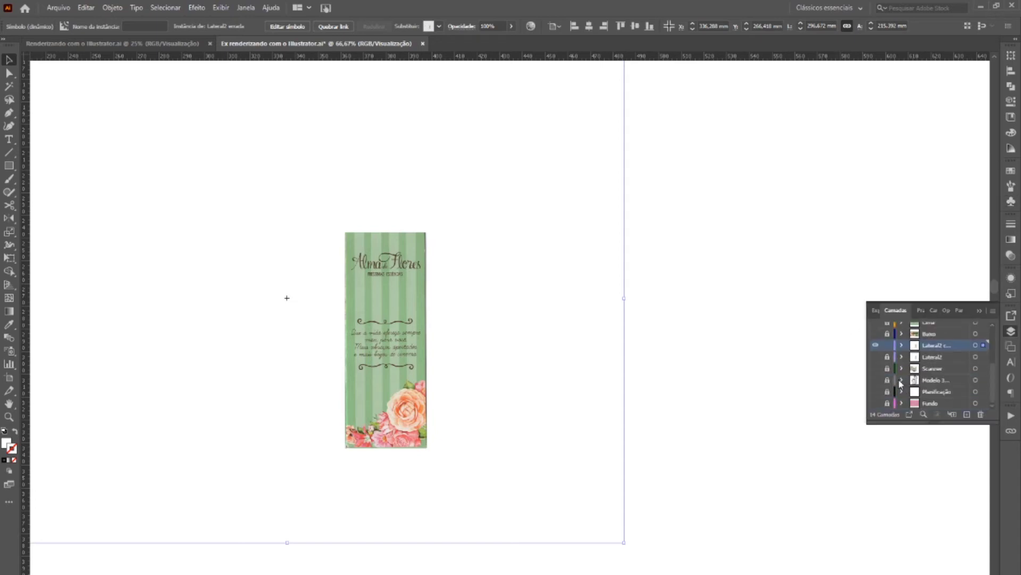
click(875, 344)
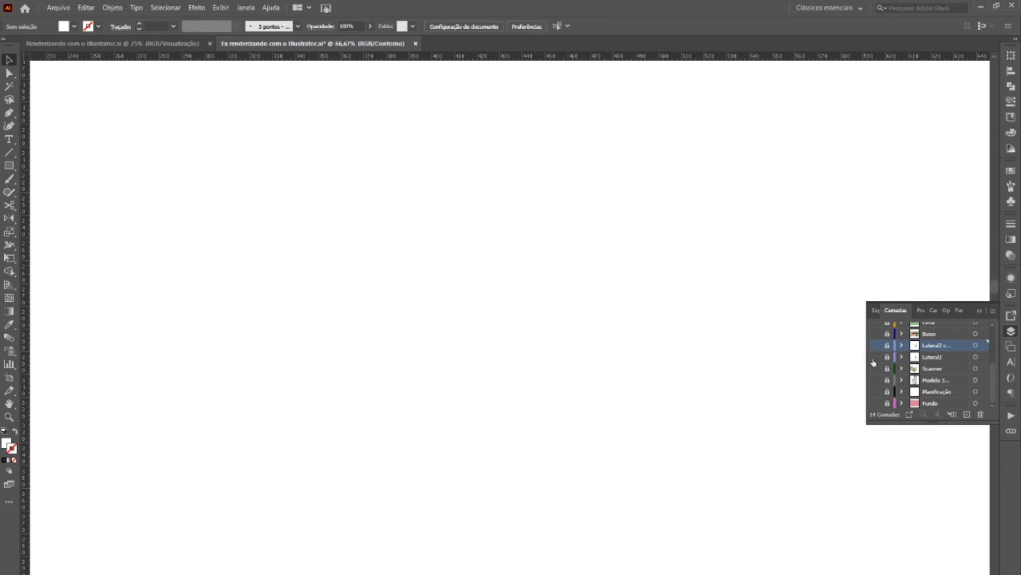
click(875, 356)
click(887, 357)
click(932, 357)
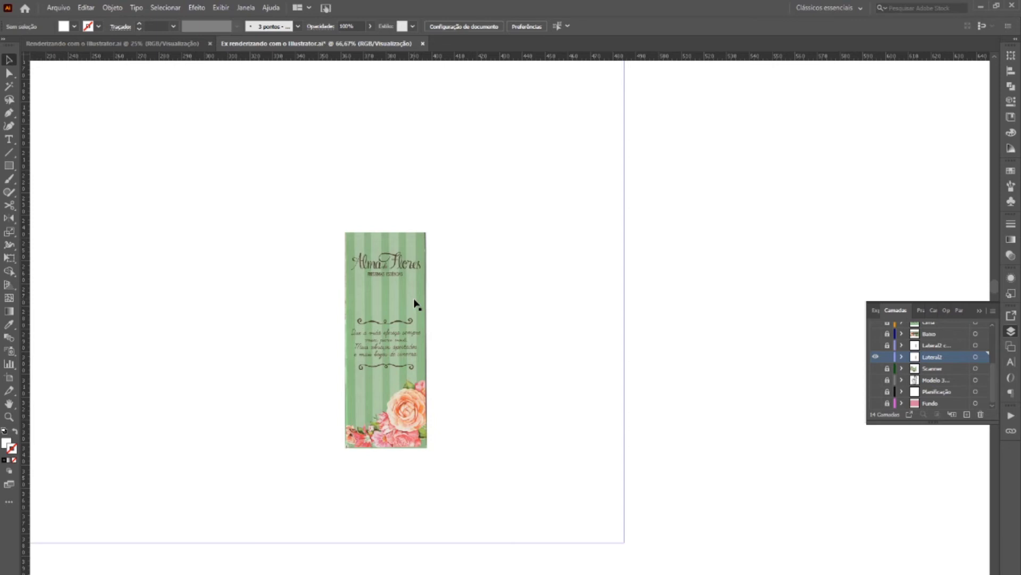
Inspect the full packaging image inside the side-panel clipping group, then exit isolation mode
double_click(416, 305)
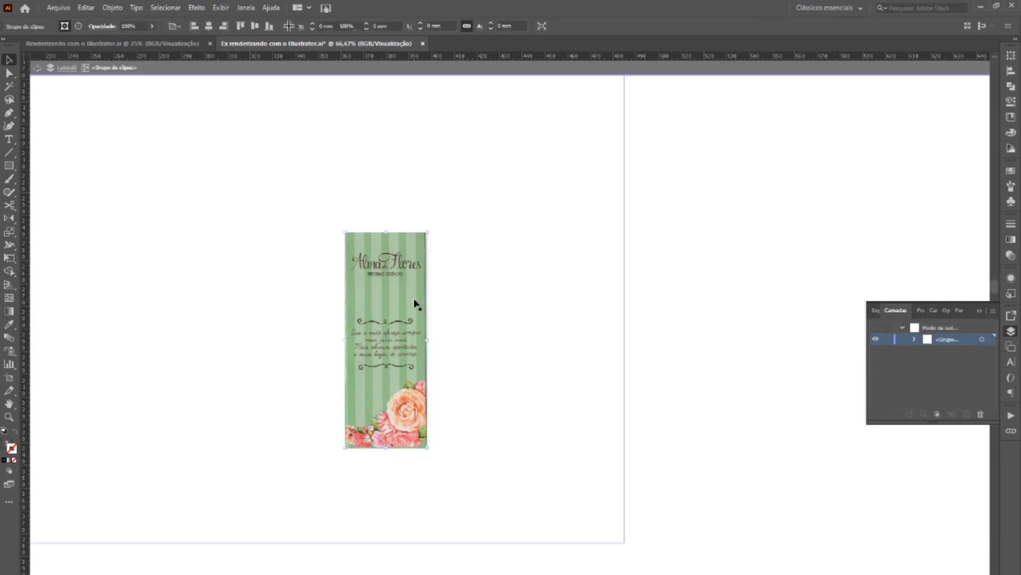
double_click(424, 336)
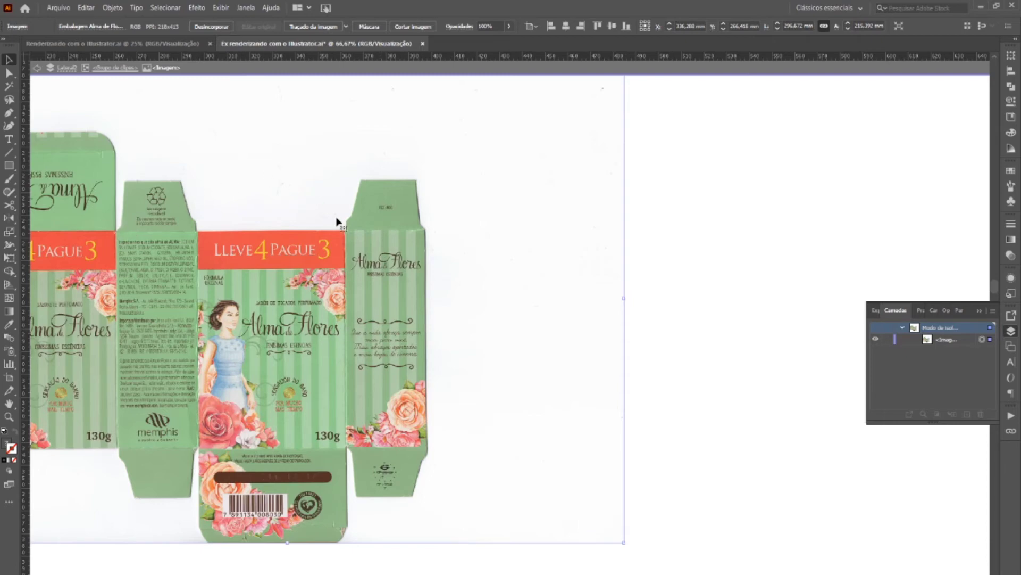
scroll(514, 250, up, 1)
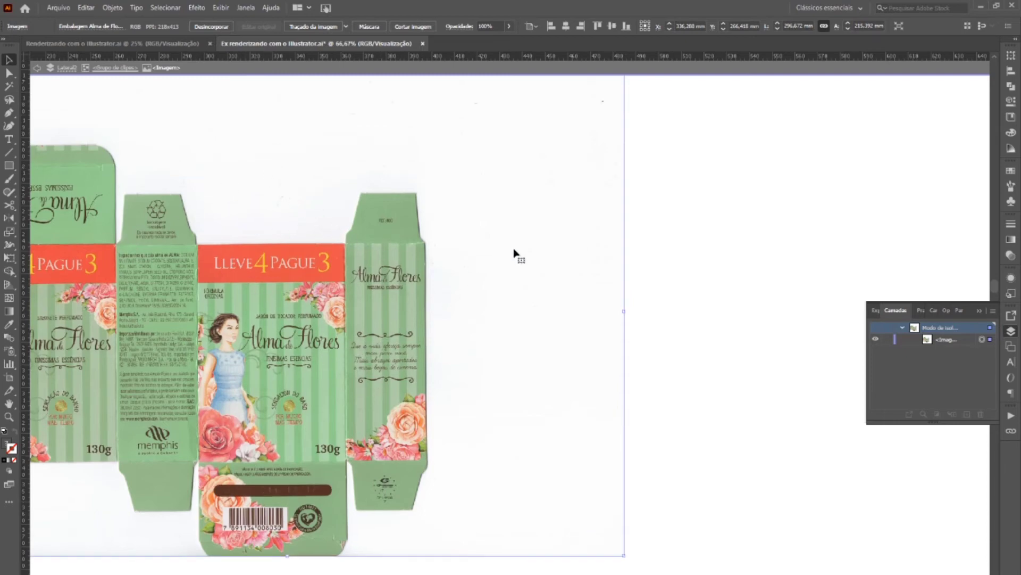
scroll(564, 200, up, 8)
scroll(211, 255, down, 1)
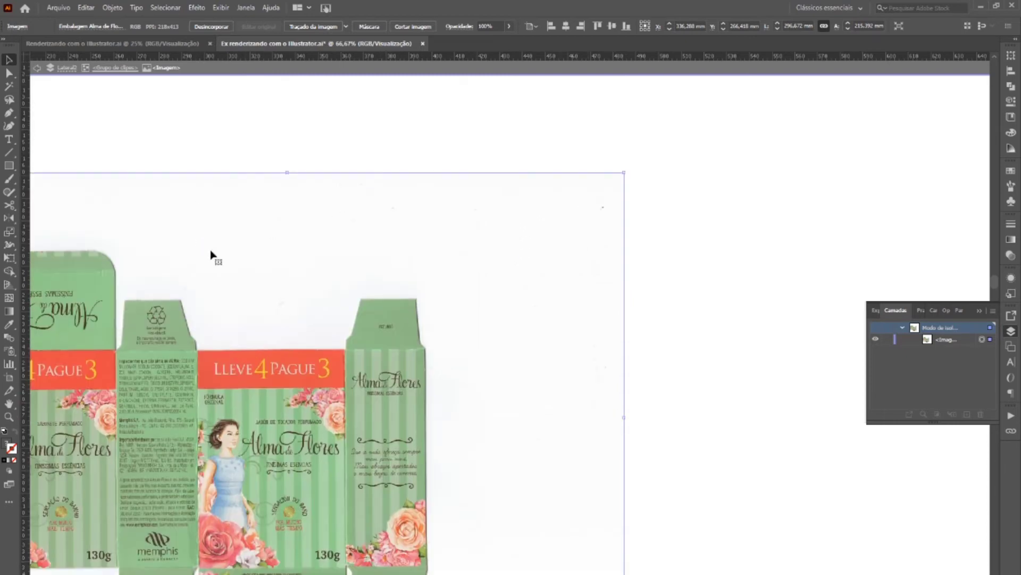
scroll(211, 255, down, 5)
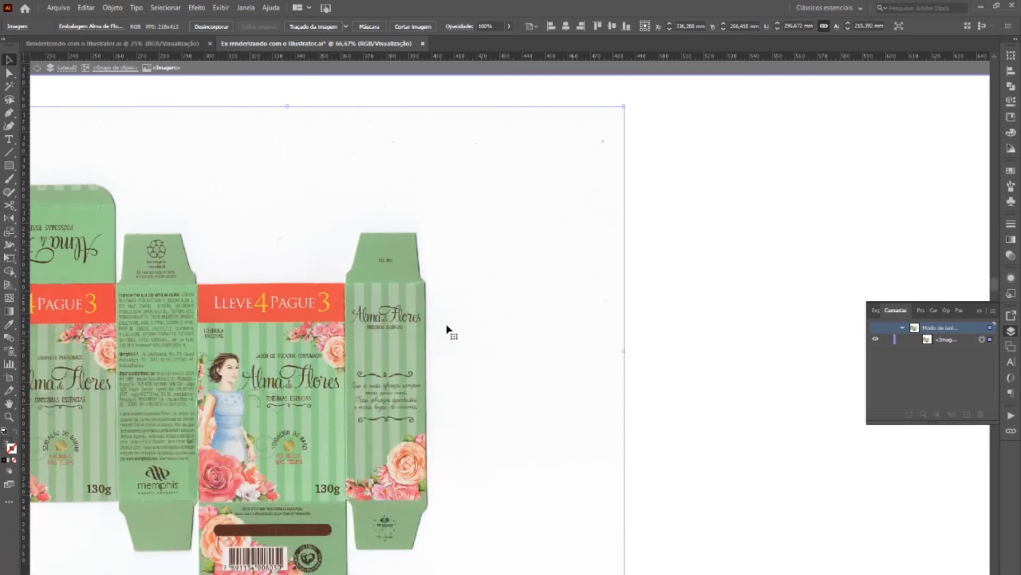
double_click(666, 281)
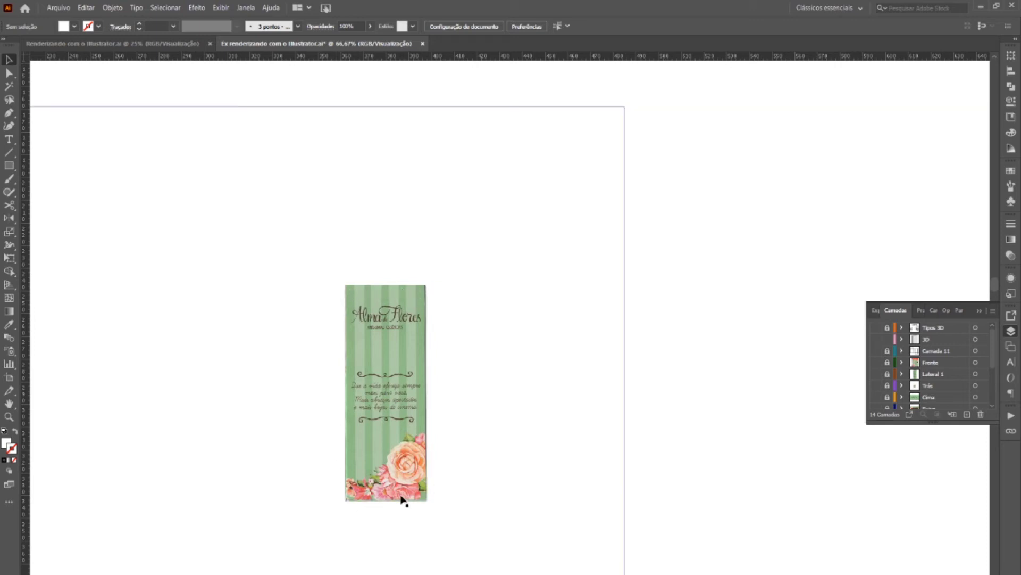
Rasterize the clipped green side-panel group as RGB at High 300 ppi
click(365, 386)
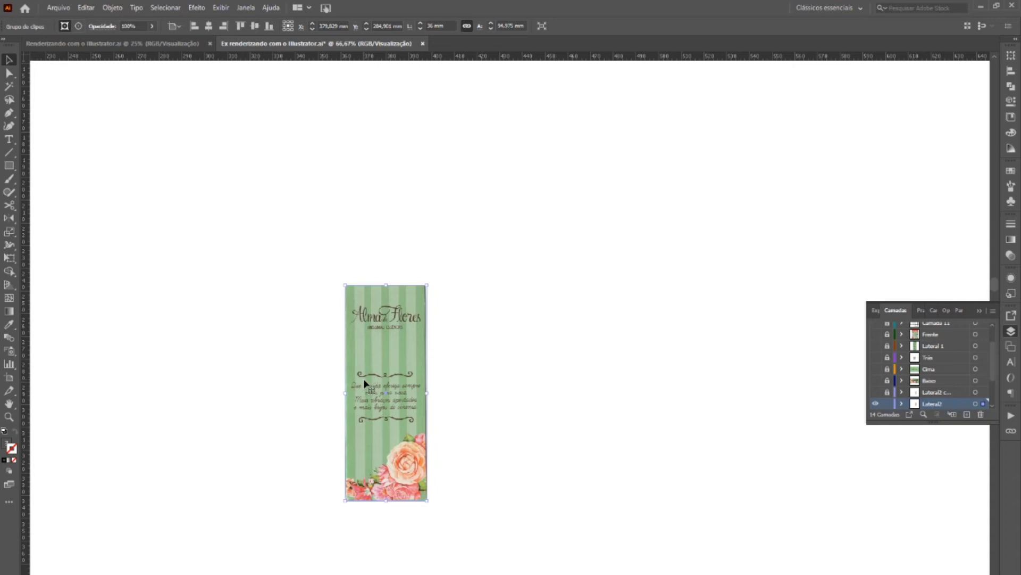
click(112, 8)
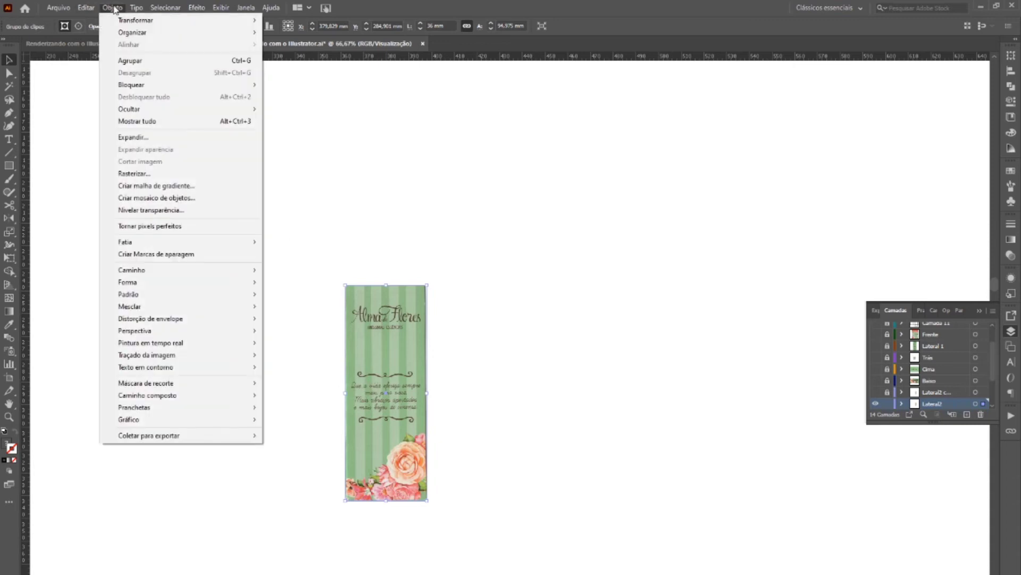
click(134, 173)
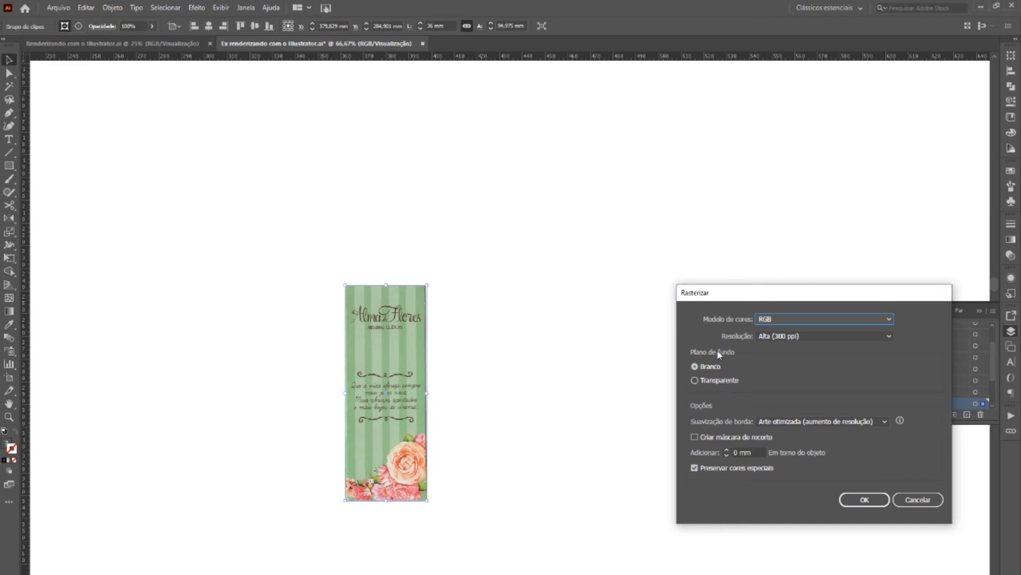
click(878, 500)
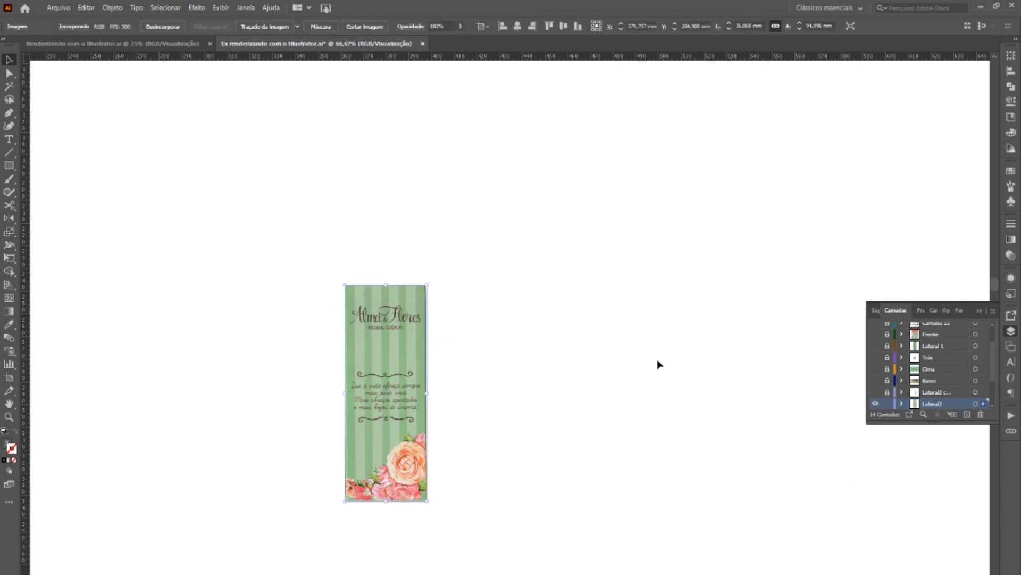
Drag the rasterized side panel into the Symbols panel as a new symbol named 'Lateral2 certa'
click(468, 365)
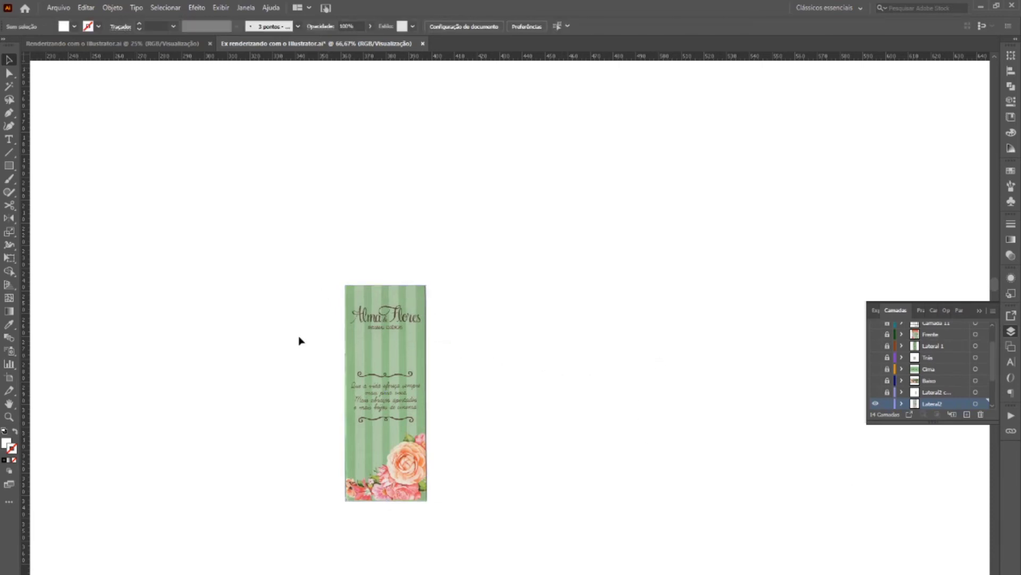
click(361, 350)
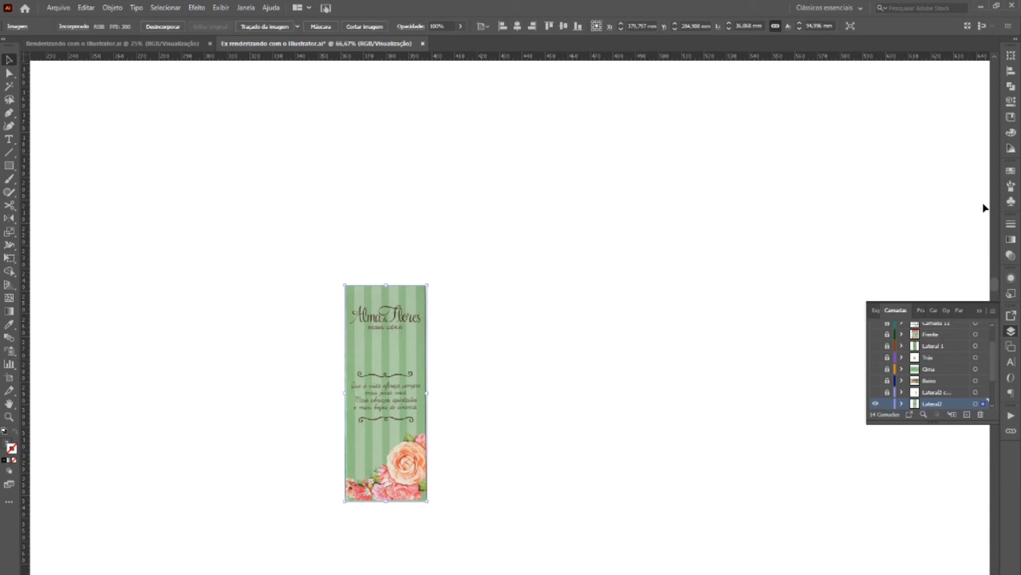
click(1010, 202)
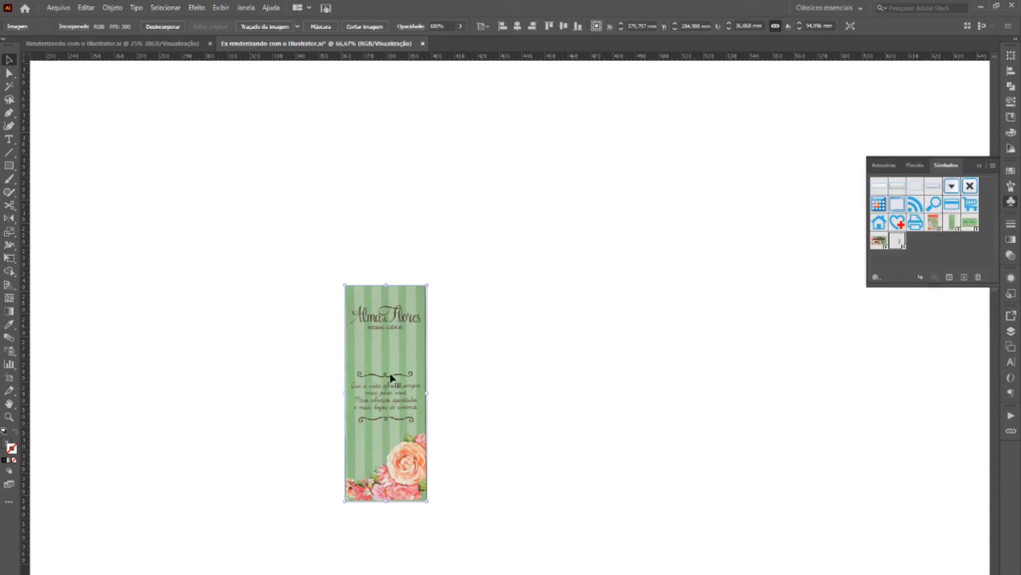
mouse_move(391, 378)
mouse_down()
mouse_move(930, 245)
mouse_move(918, 248)
mouse_up()
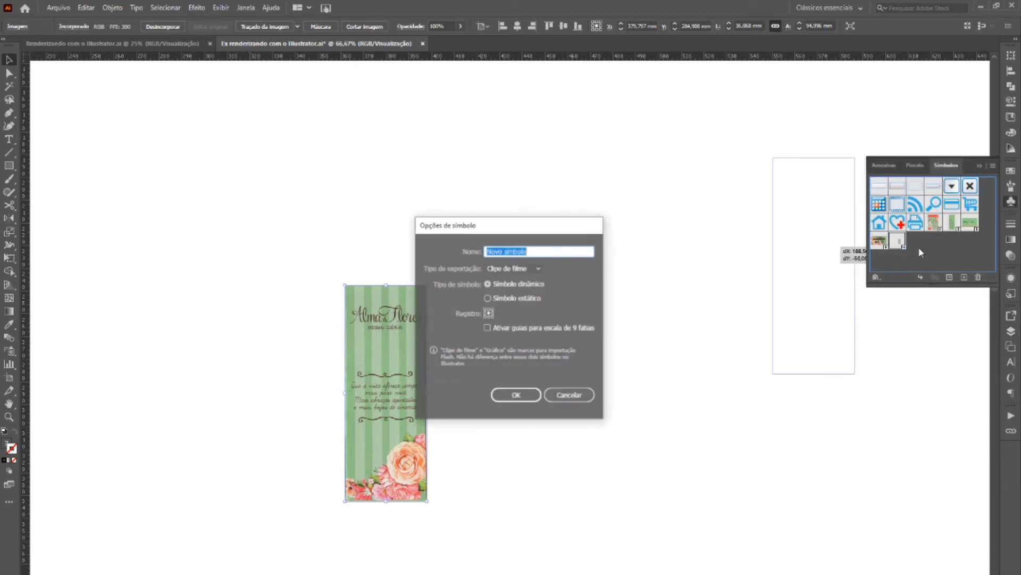
text(Lter)
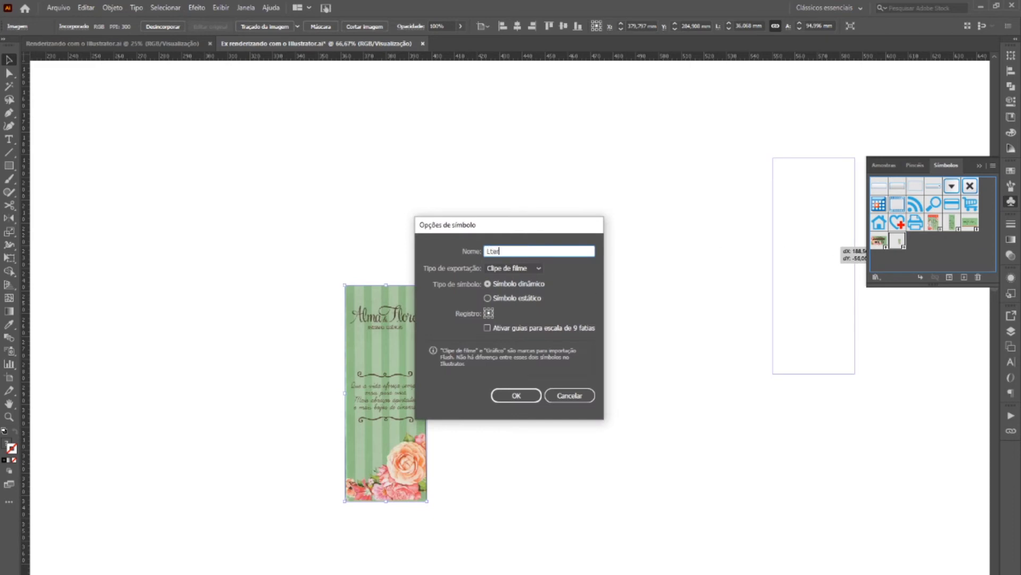
text(e)
key(BackSpace)
key(BackSpace)
key(BackSpace)
text(Latera)
text(l2 certa)
key(Return)
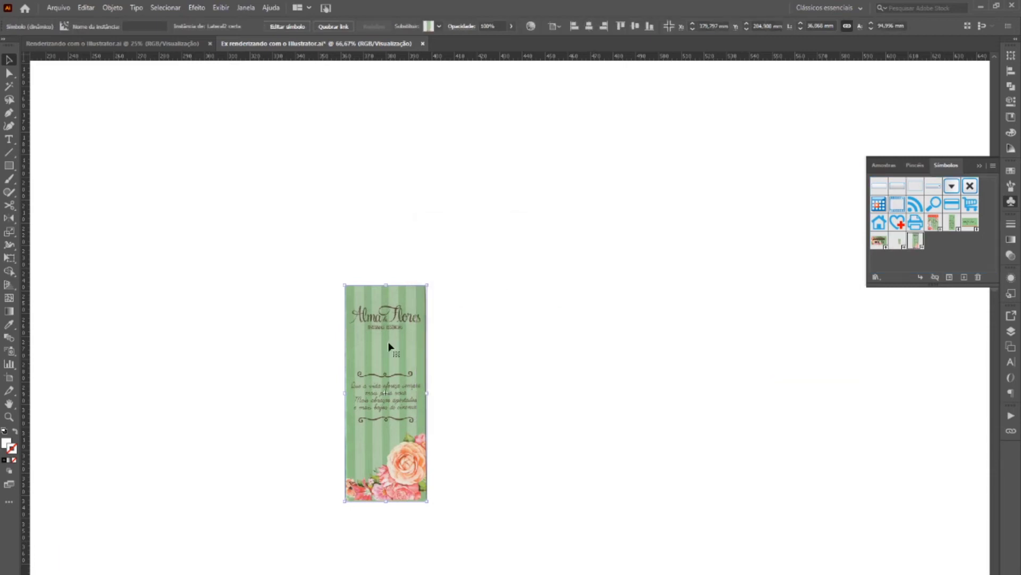
Cancel the accidental duplicate symbol and deselect the placed instance
mouse_move(394, 352)
mouse_down()
mouse_move(924, 257)
mouse_move(924, 266)
mouse_up()
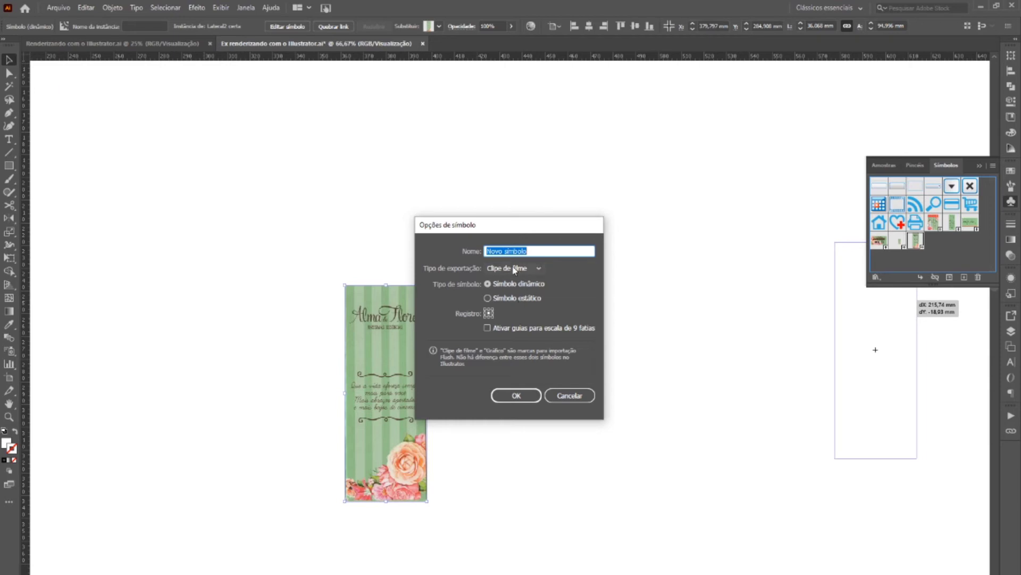
click(568, 395)
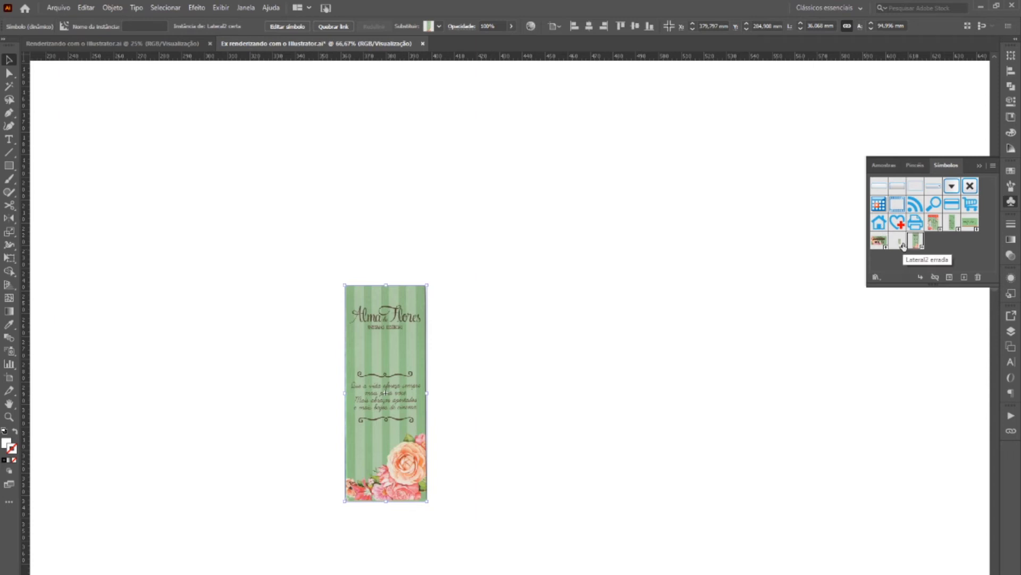
click(725, 234)
Make the 3D box layer visible and open Map Art from its Extrude & Bevel settings
click(1011, 331)
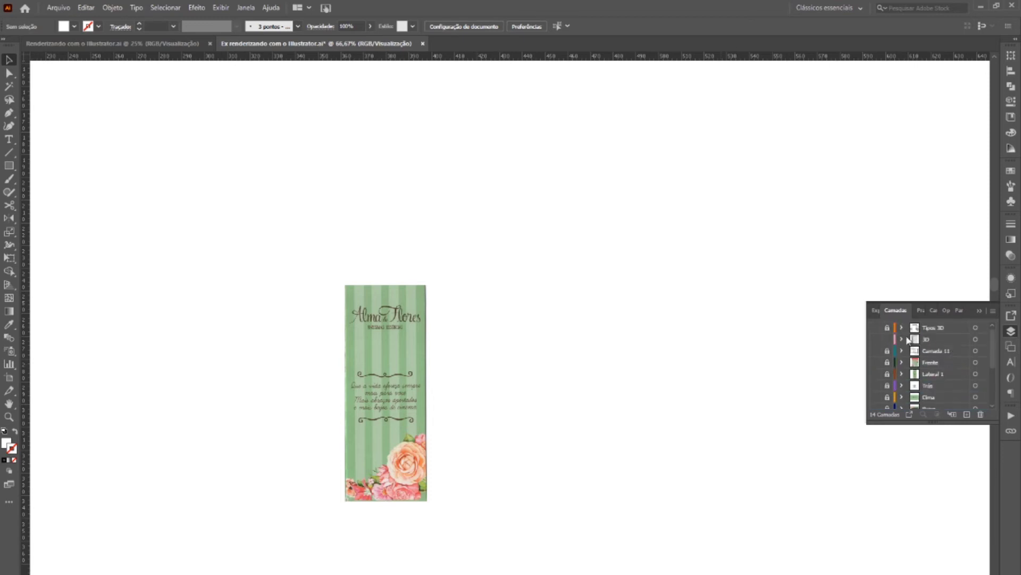
click(875, 339)
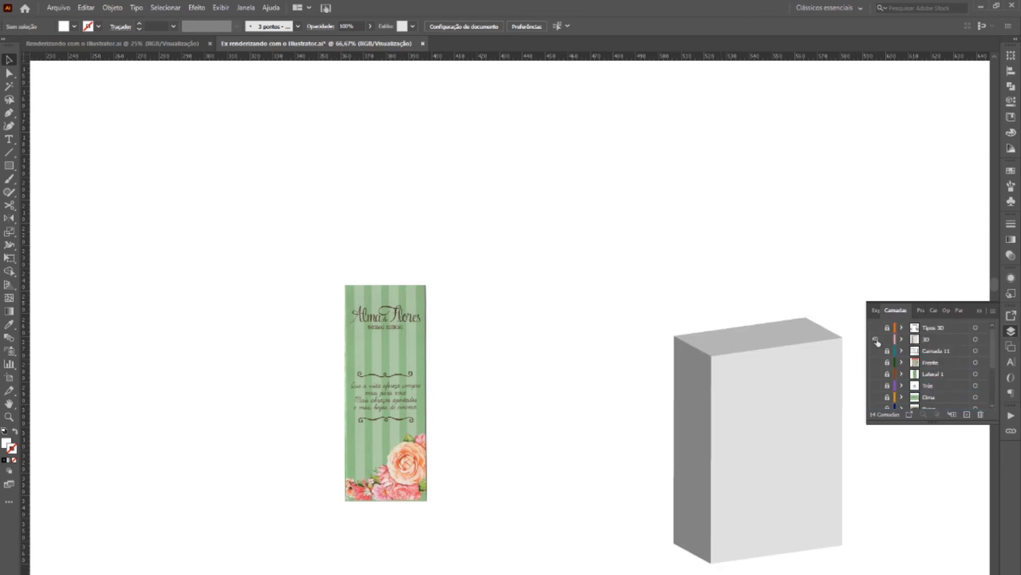
scroll(694, 369, right, 3)
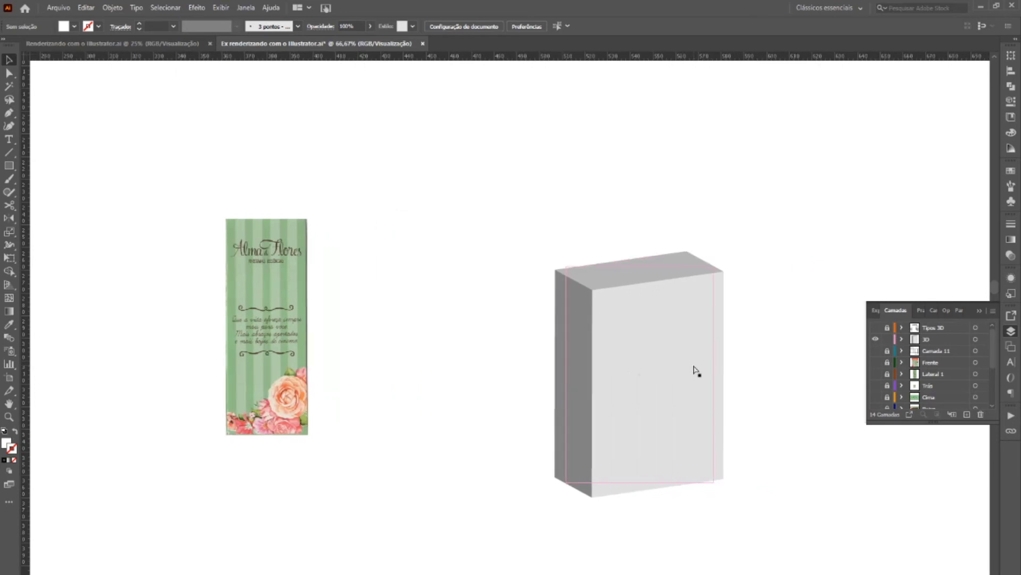
scroll(696, 369, right, 2)
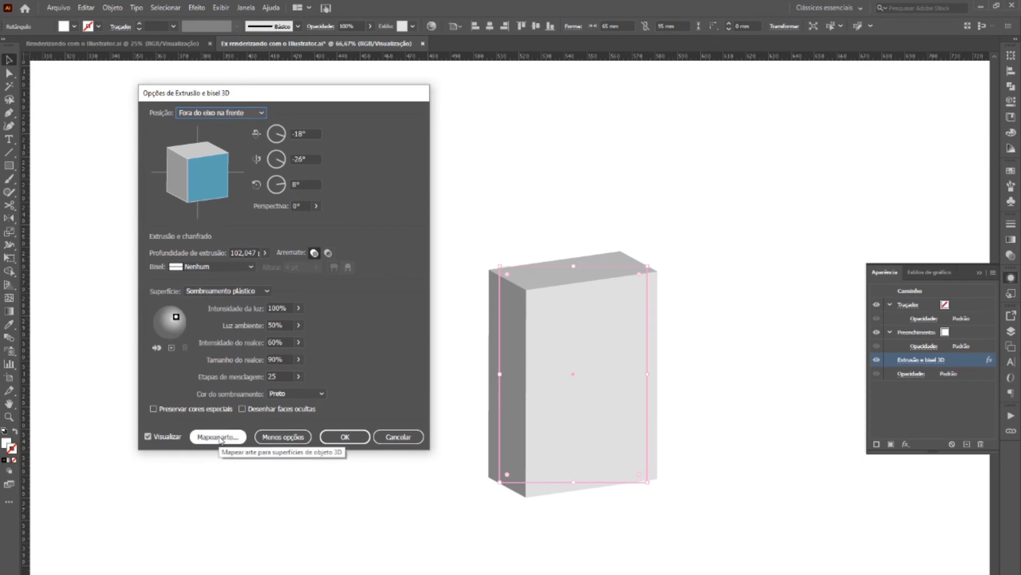
click(218, 437)
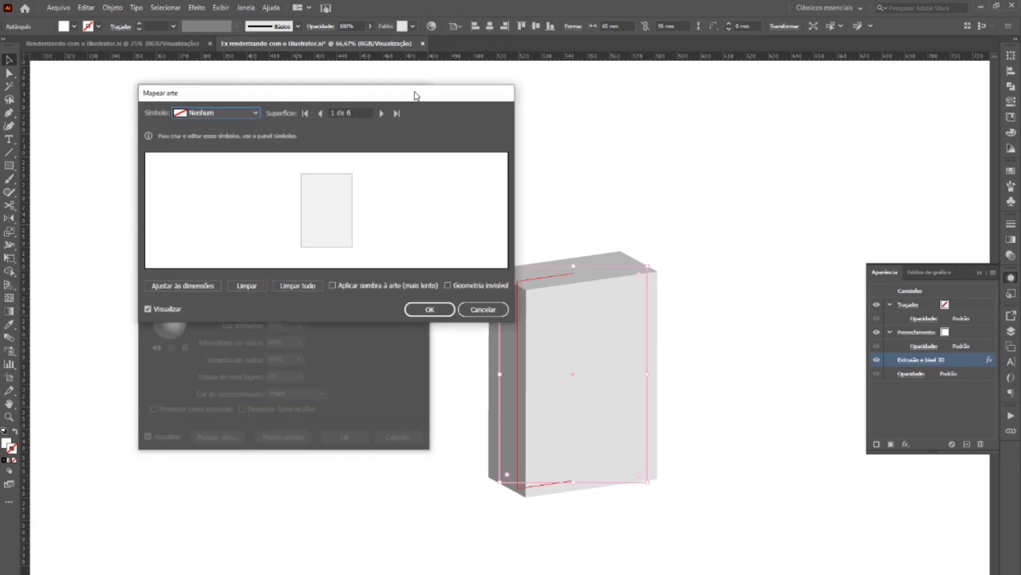
Cycle through the box surfaces back to surface 1 and assign it the Frente symbol
drag(415, 93, 674, 26)
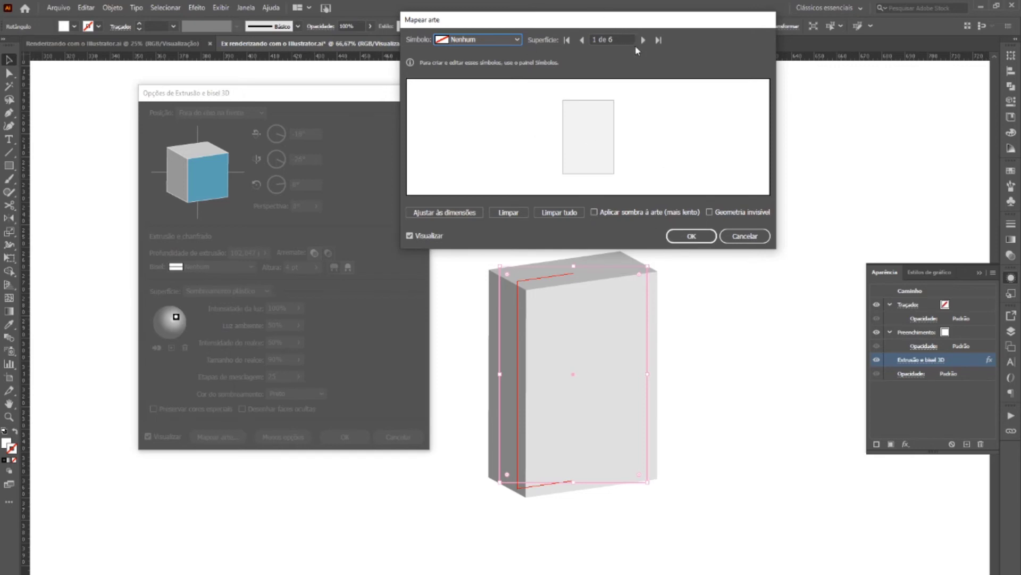
mouse_move(640, 26)
mouse_down()
mouse_move(244, 217)
mouse_move(354, 101)
mouse_up()
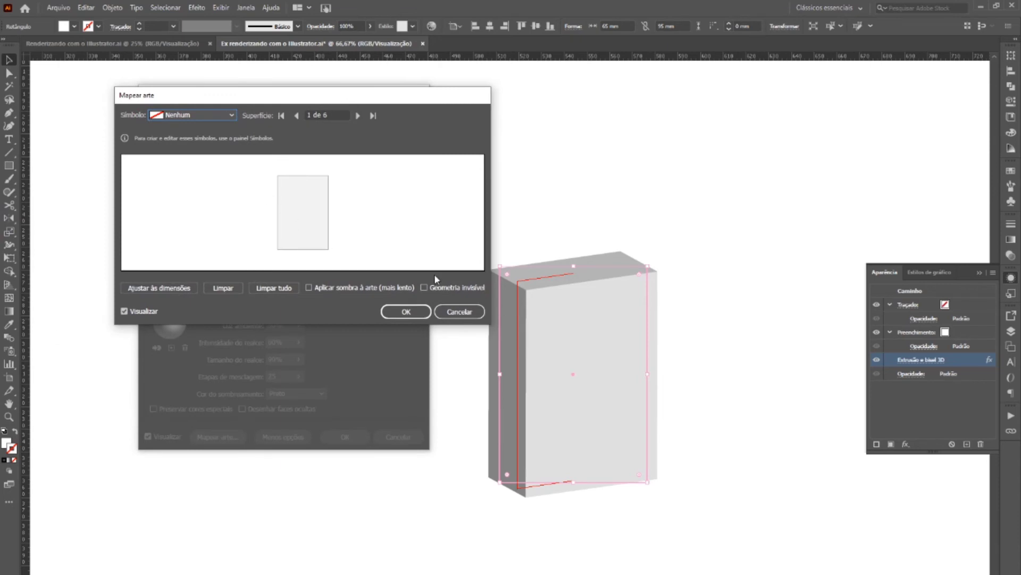
click(361, 114)
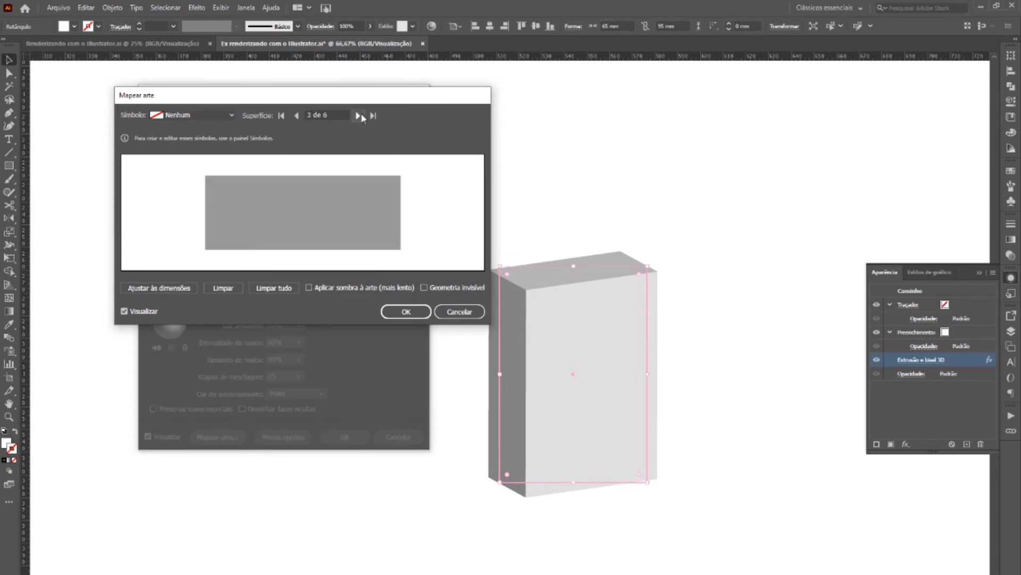
click(361, 115)
click(358, 115)
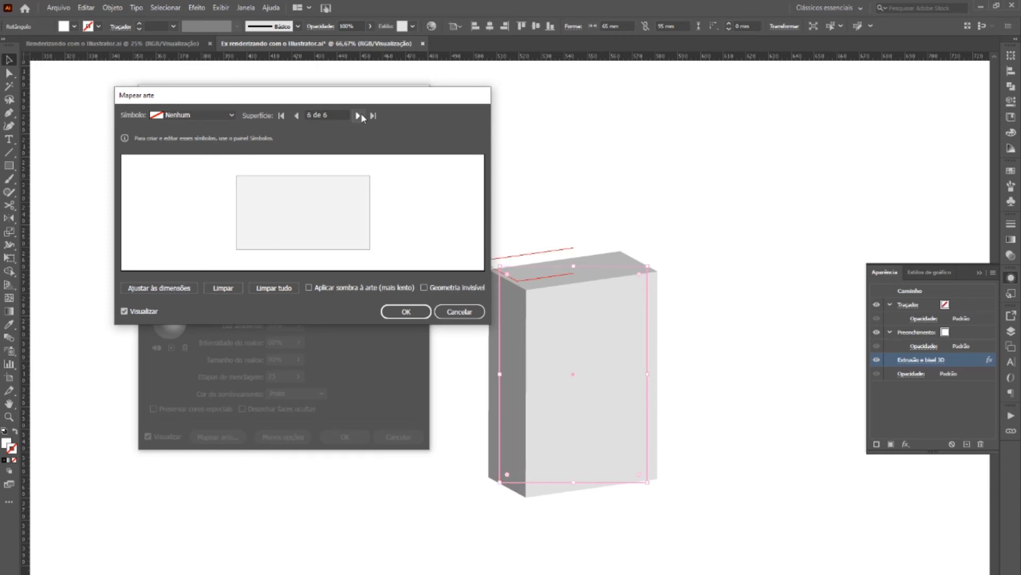
click(359, 115)
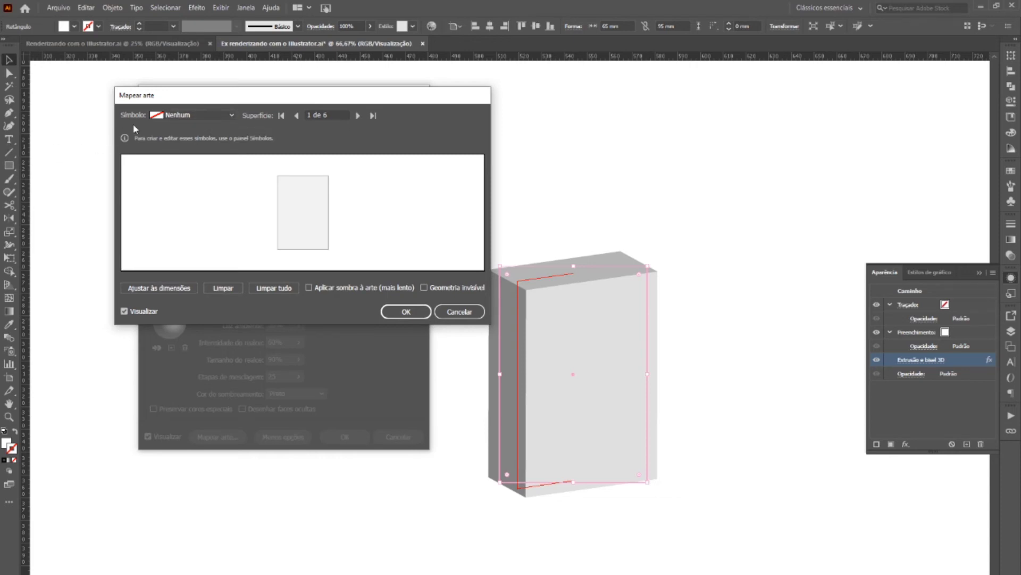
click(232, 115)
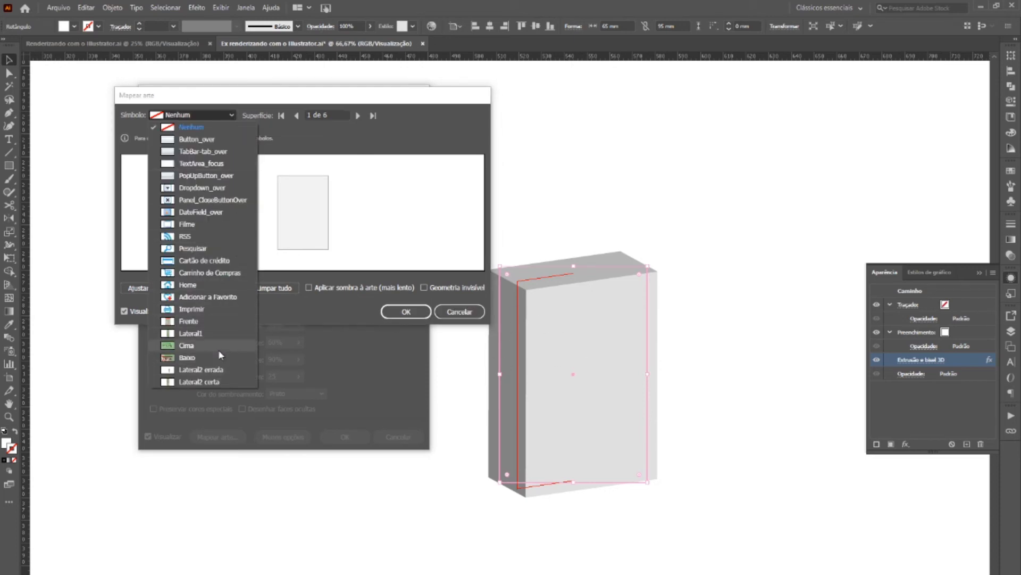
click(214, 323)
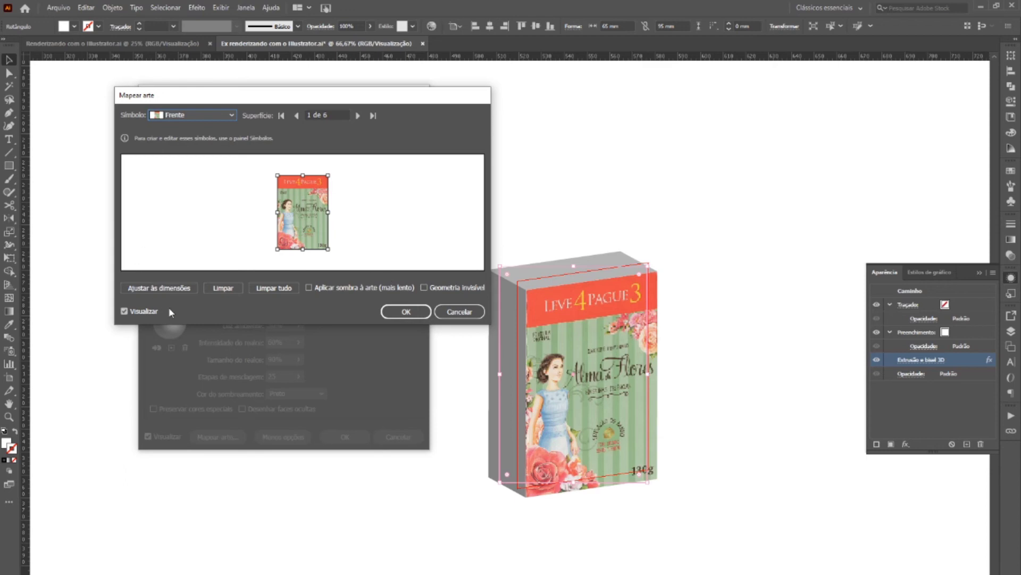
Scale the Frente art to fit the front face, then check surface 2's symbol list
click(172, 289)
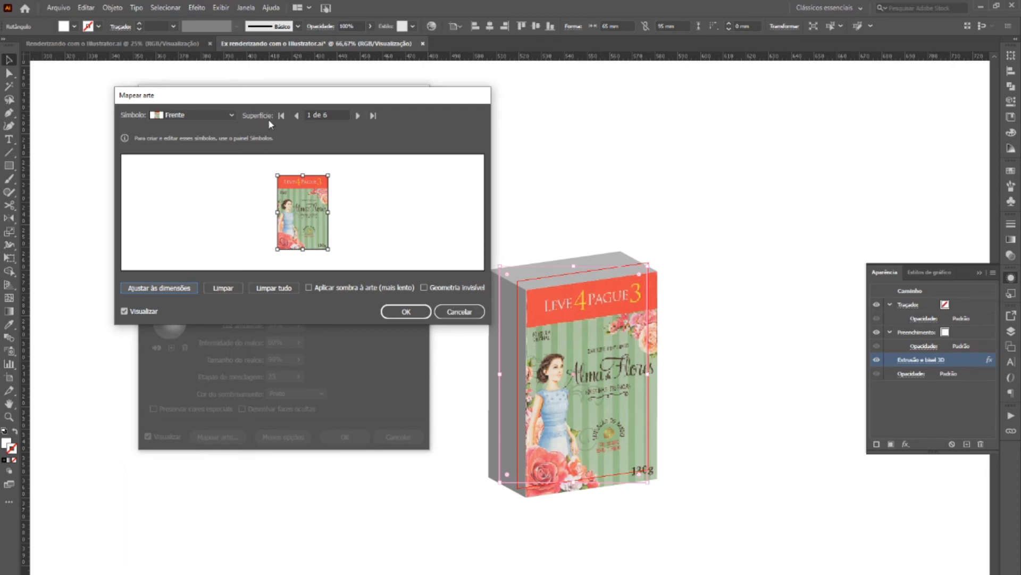
click(357, 116)
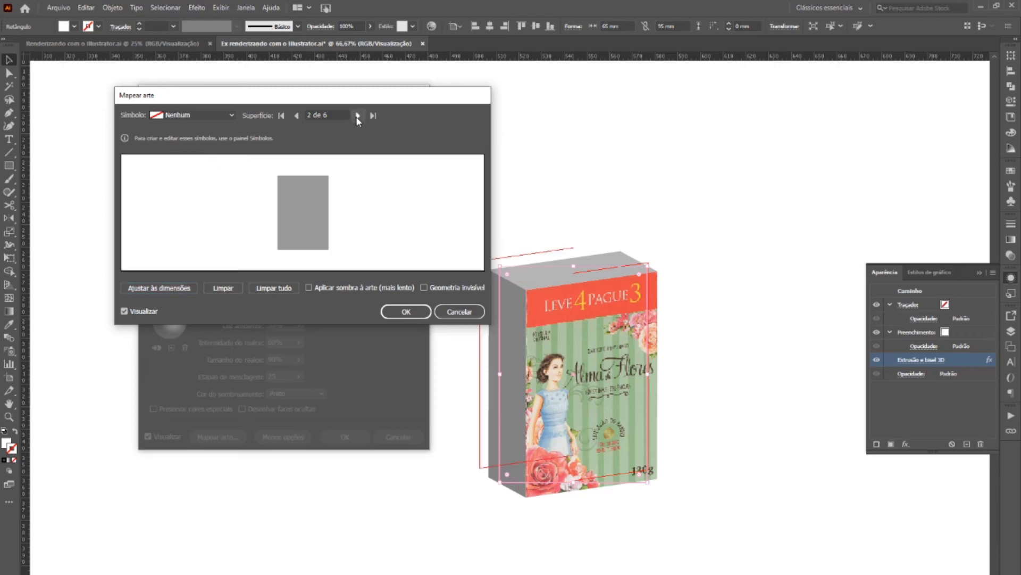
click(200, 115)
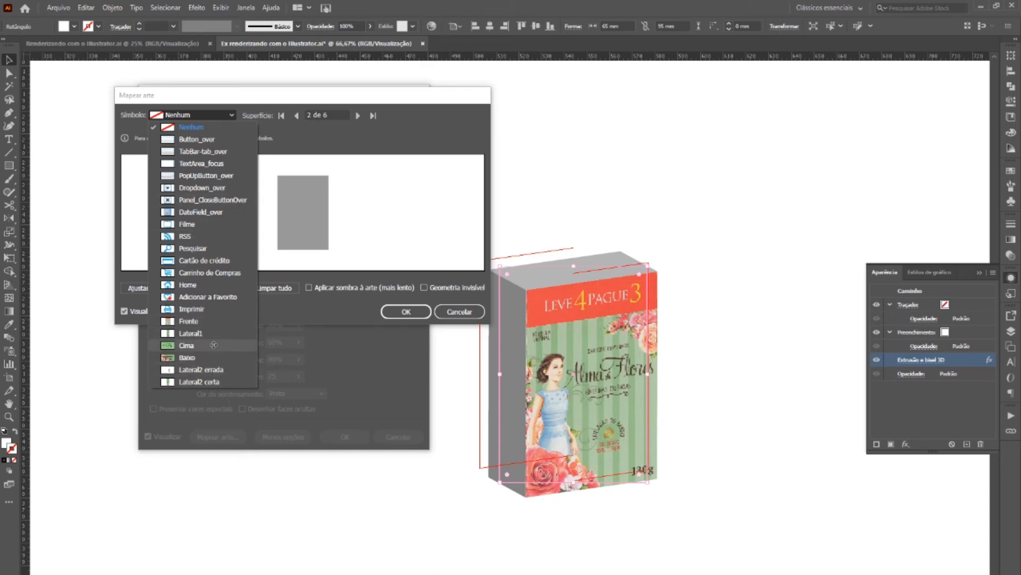
click(304, 133)
Advance Map Art to surface 5 of 6, the side face, and list its symbols
click(357, 116)
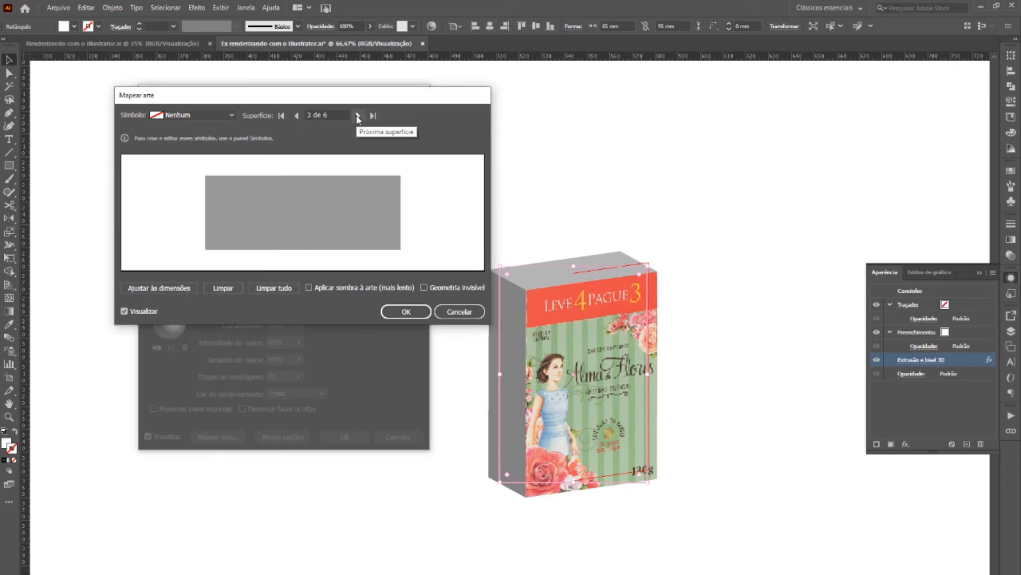
click(357, 115)
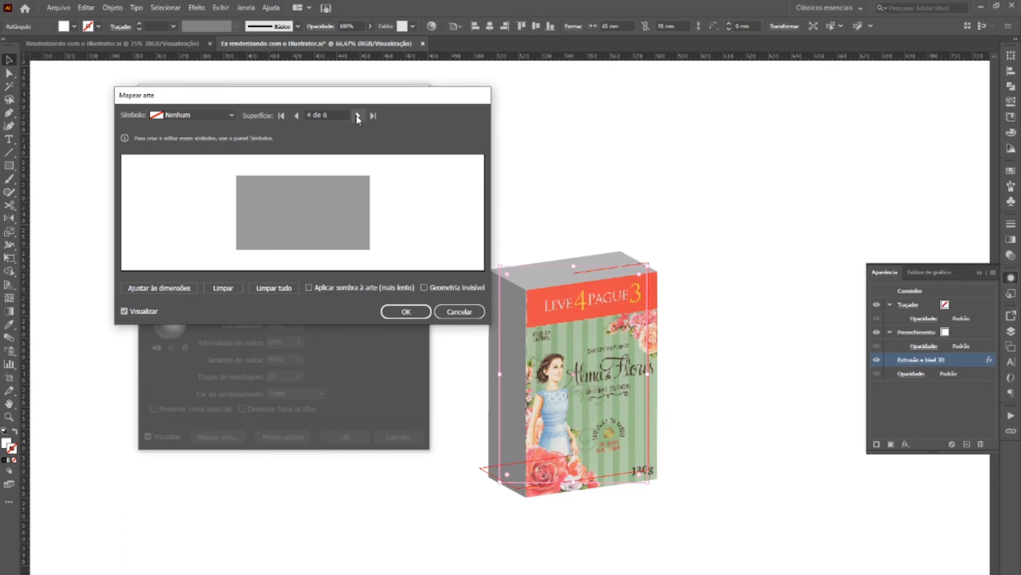
click(357, 115)
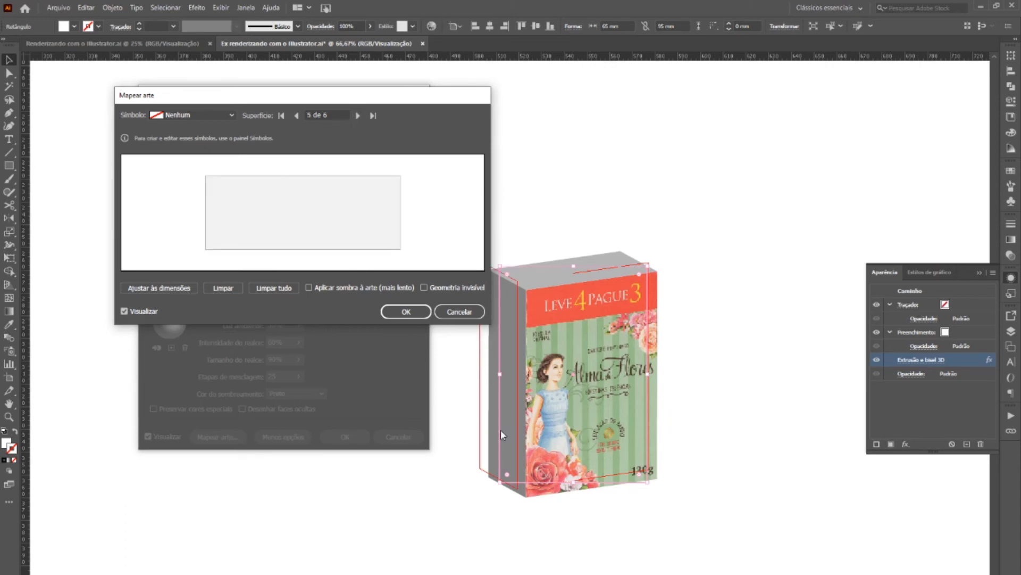
drag(362, 93, 449, 17)
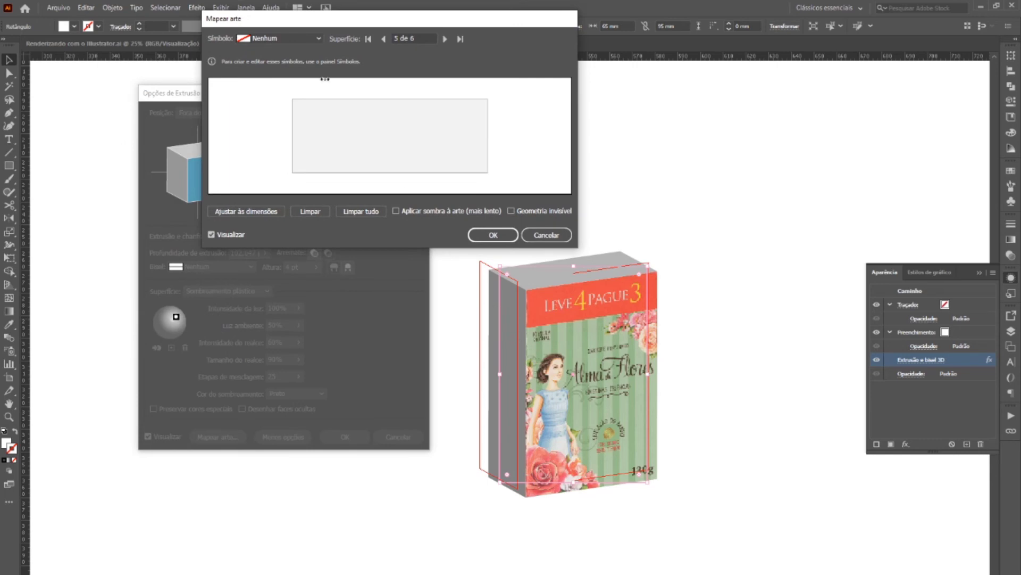
click(318, 38)
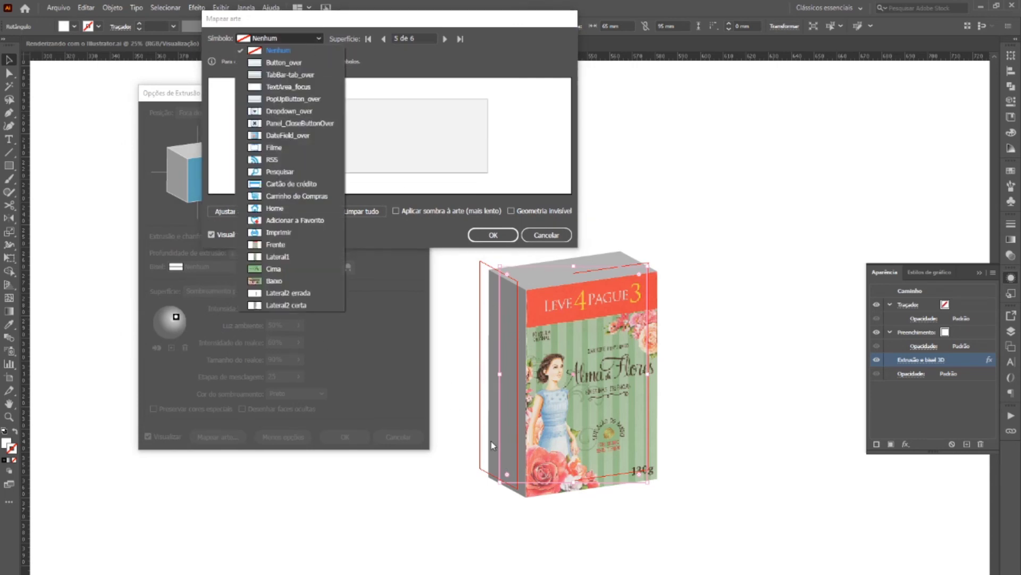
Map Lateral2 certa onto surface 5 rotated 90°, apply it, and reopen Map Art
click(287, 305)
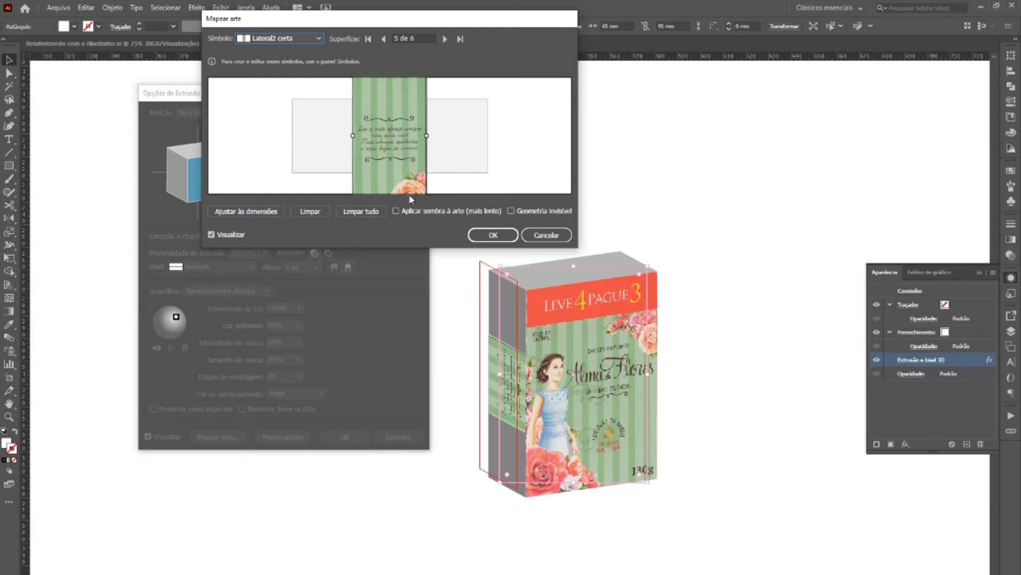
drag(417, 249, 420, 549)
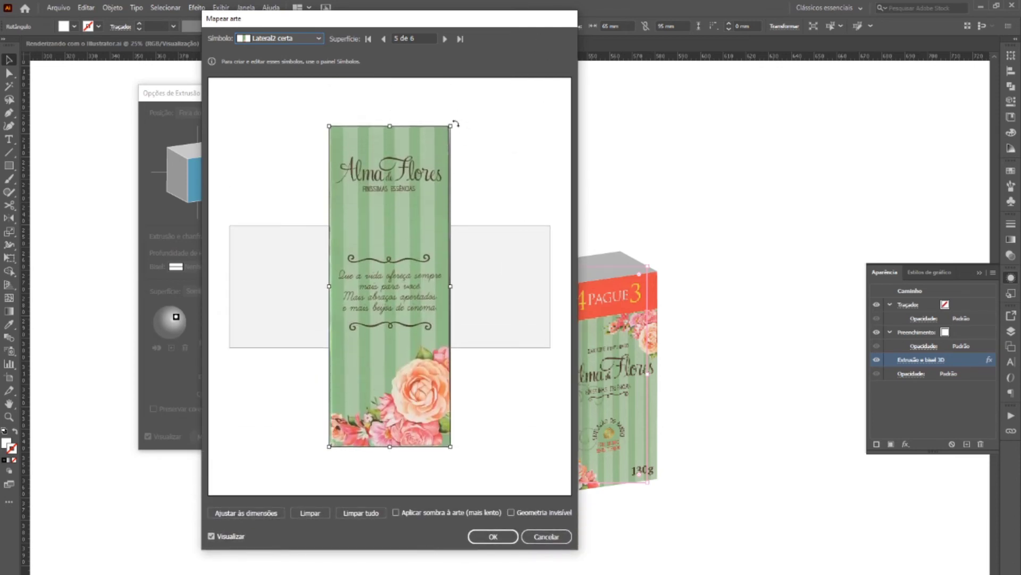
drag(455, 128, 527, 331)
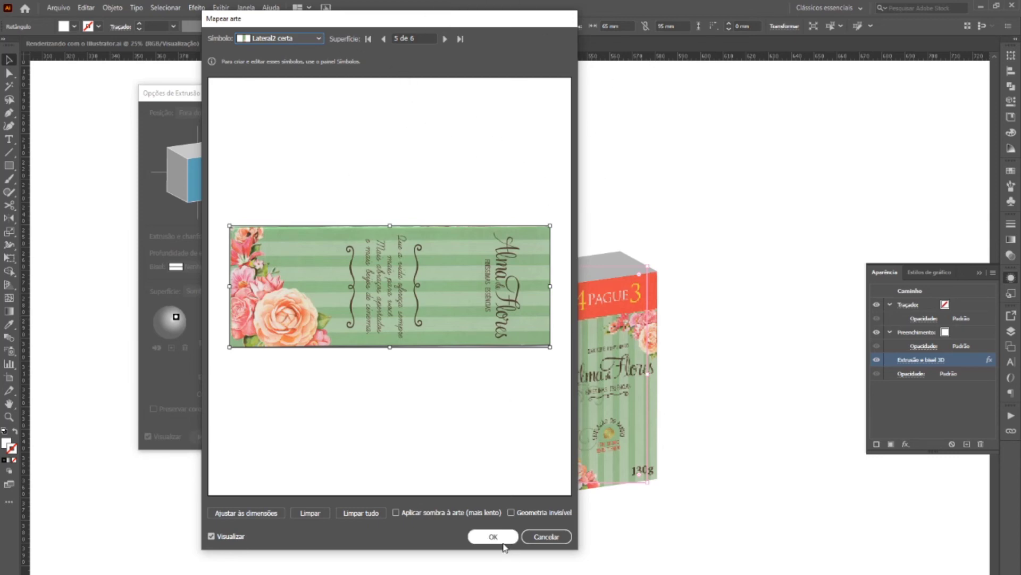
click(487, 536)
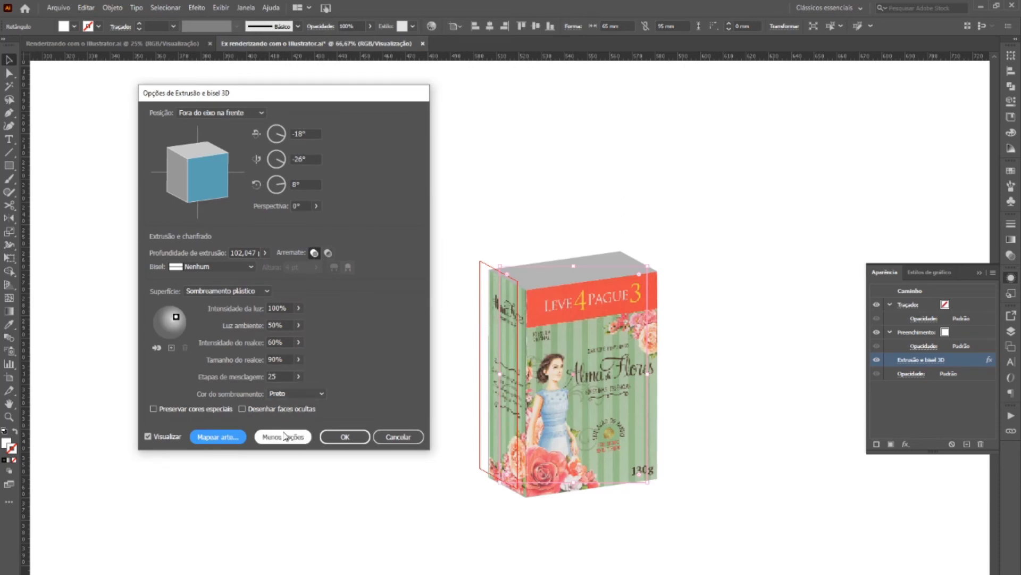
click(234, 436)
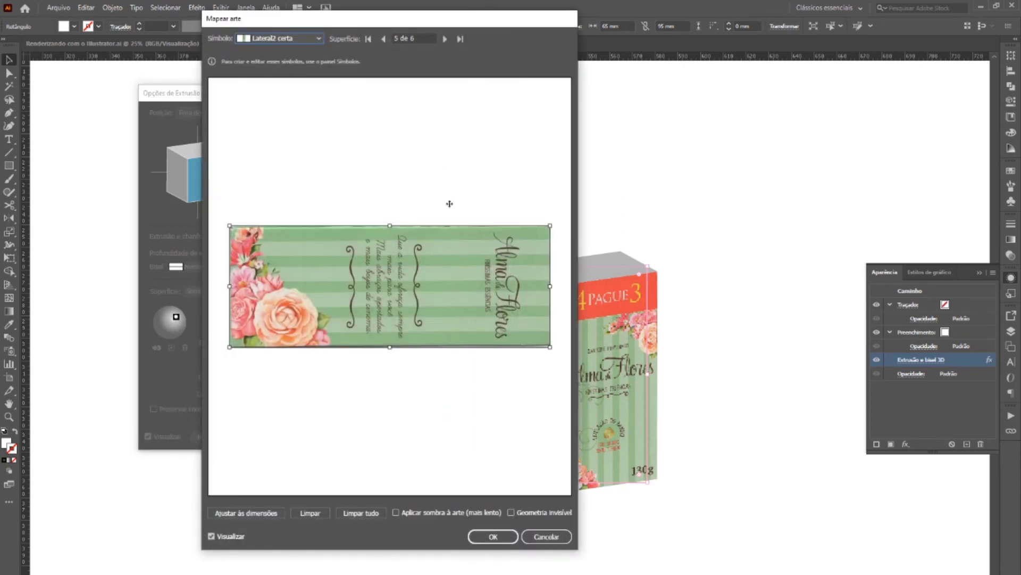
mouse_move(452, 21)
mouse_down()
mouse_move(295, 24)
mouse_move(310, 17)
mouse_up()
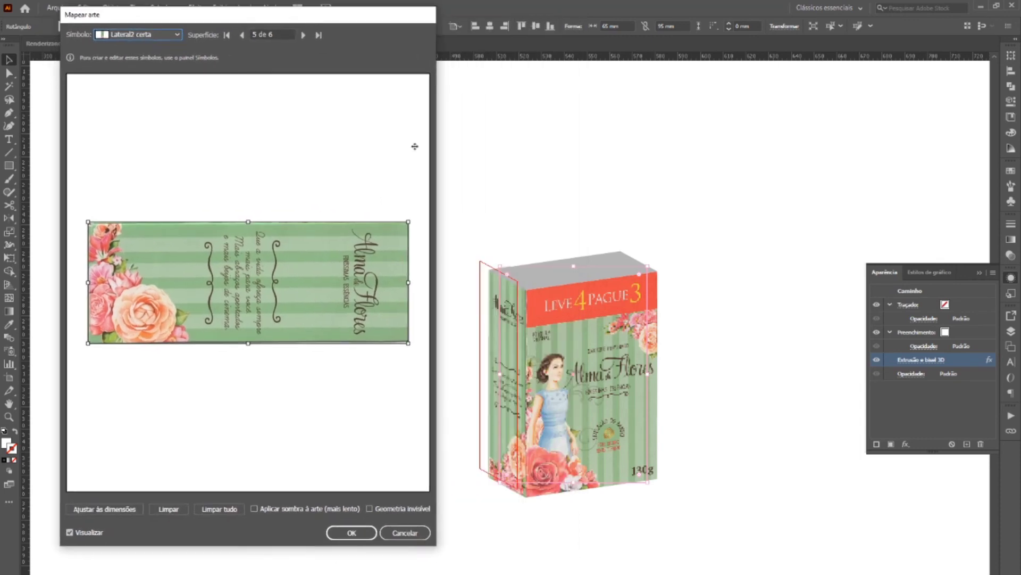
Swap surface 5's symbol to Lateral2 errada and resize the Map Art preview
click(164, 37)
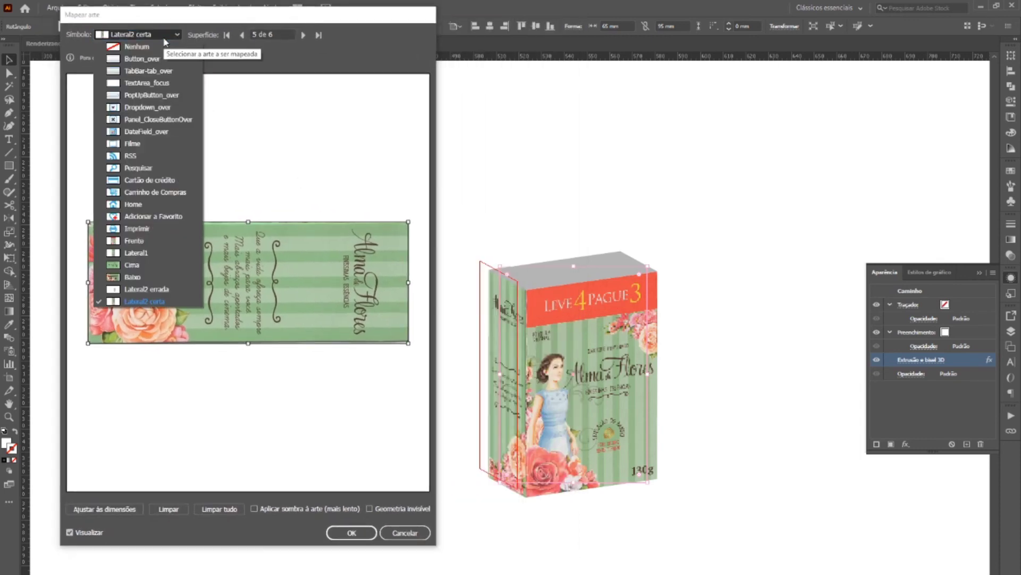
click(136, 290)
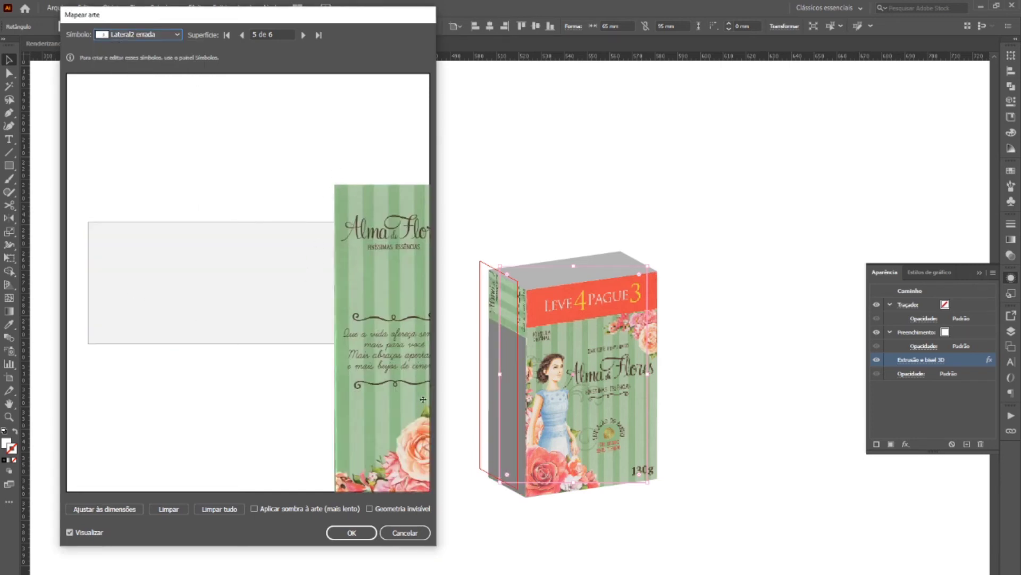
mouse_move(436, 388)
mouse_down()
mouse_move(515, 350)
mouse_move(482, 350)
mouse_up()
drag(447, 235, 237, 192)
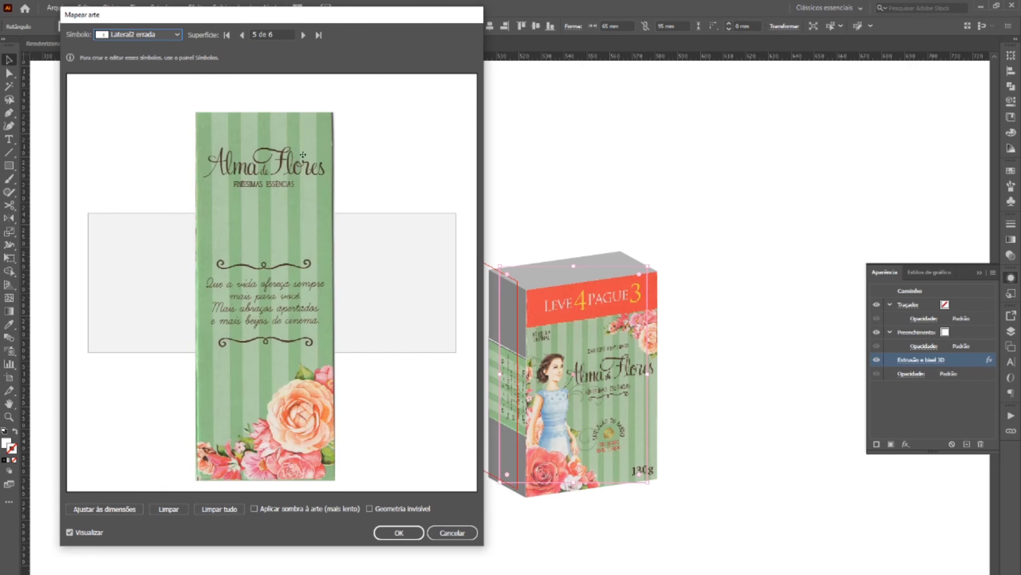
Position the upright Lateral2 errada artwork over the side surface in the preview
drag(302, 155, 296, 186)
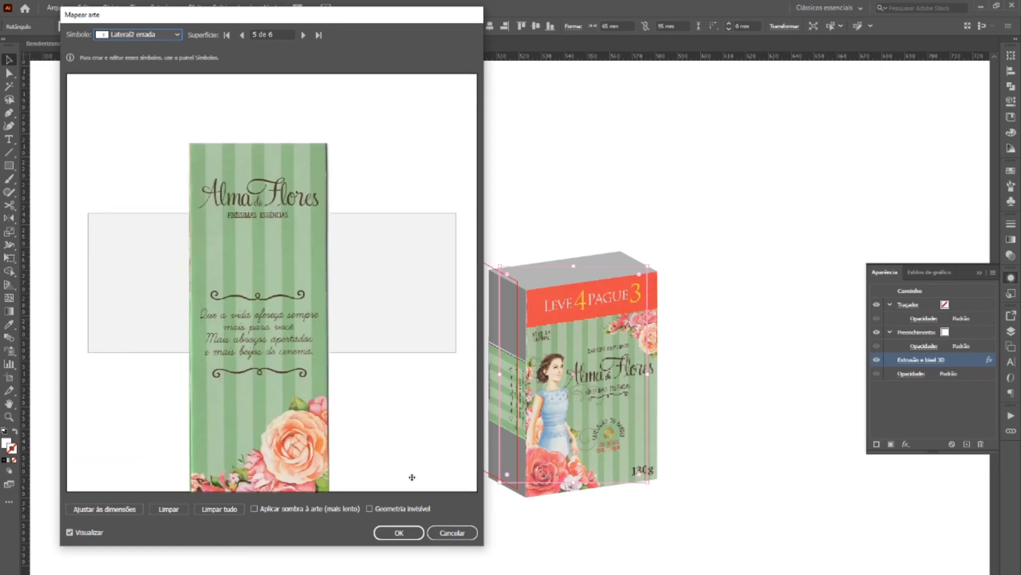
mouse_move(289, 353)
mouse_down()
mouse_move(294, 180)
mouse_move(362, 141)
mouse_move(339, 105)
mouse_up()
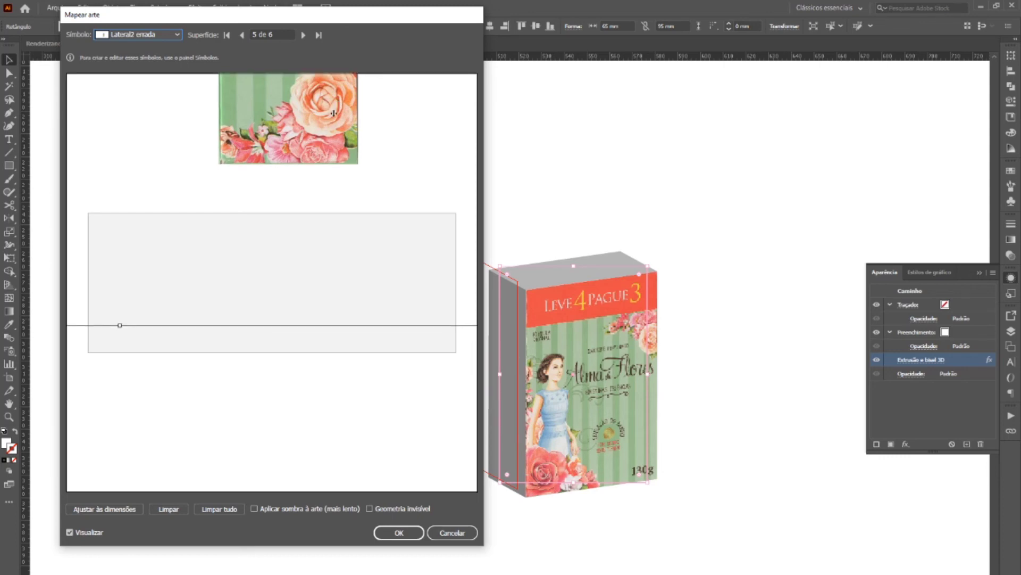
mouse_move(424, 325)
mouse_down()
mouse_move(241, 305)
mouse_move(434, 306)
mouse_up()
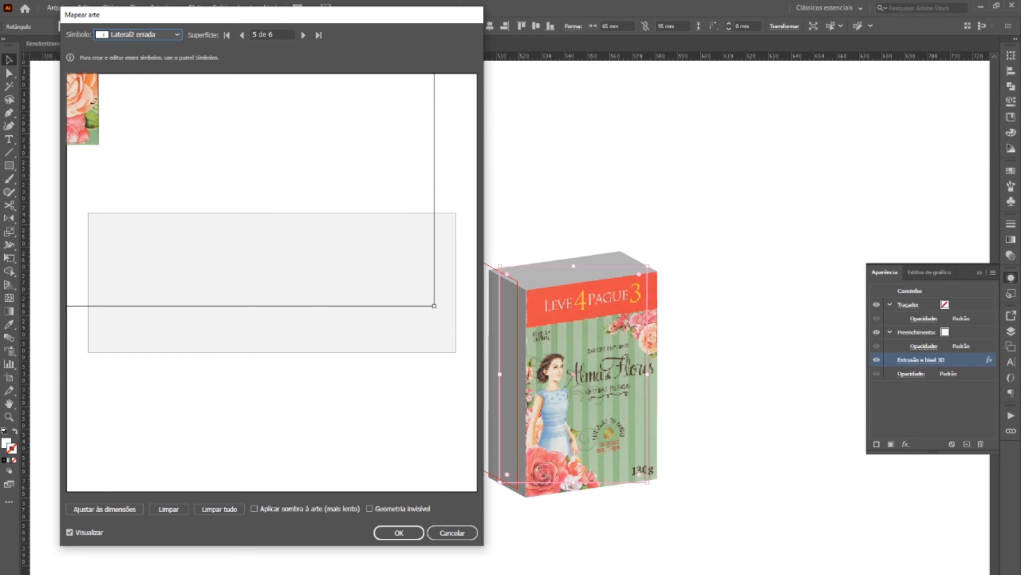
drag(99, 119, 312, 241)
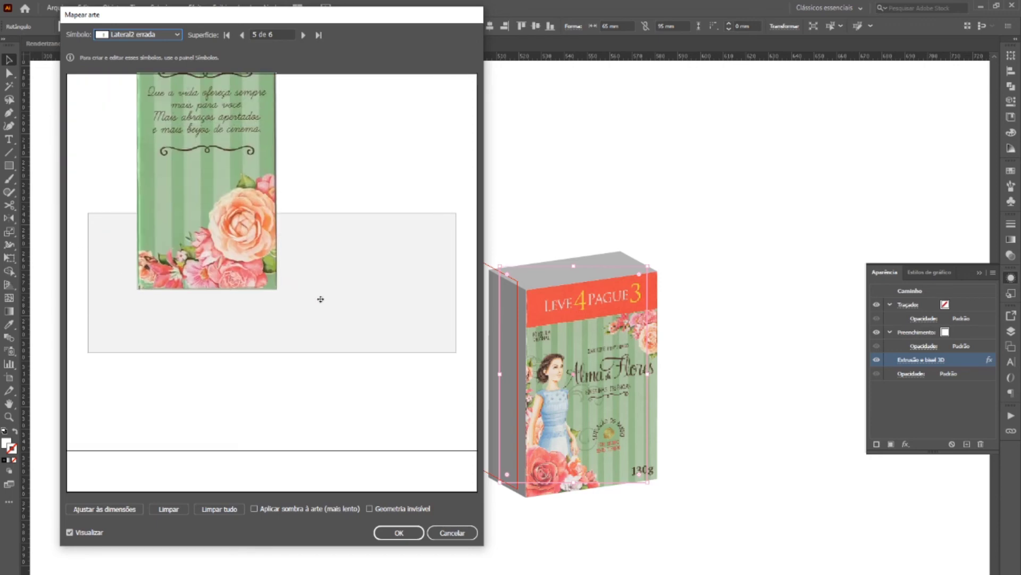
drag(95, 121, 207, 156)
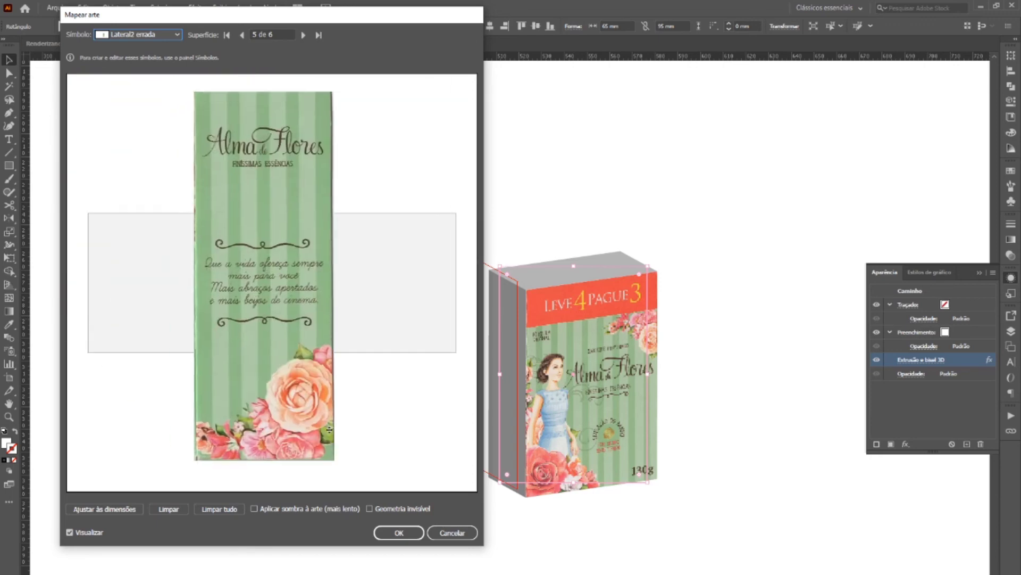
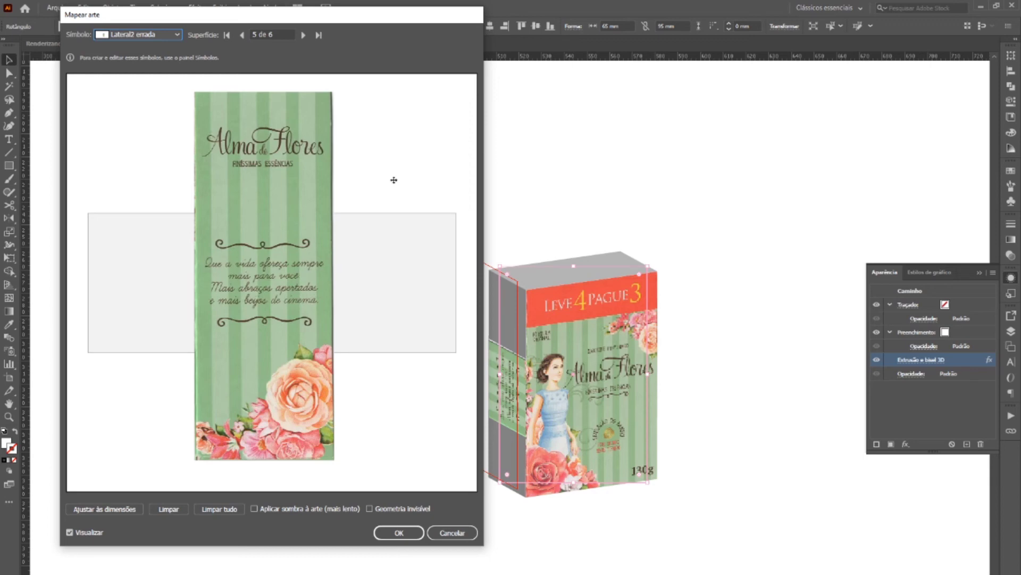
Reopen Map Art and map Lateral2 certa onto surface 5 instead of Lateral2 errada
click(451, 531)
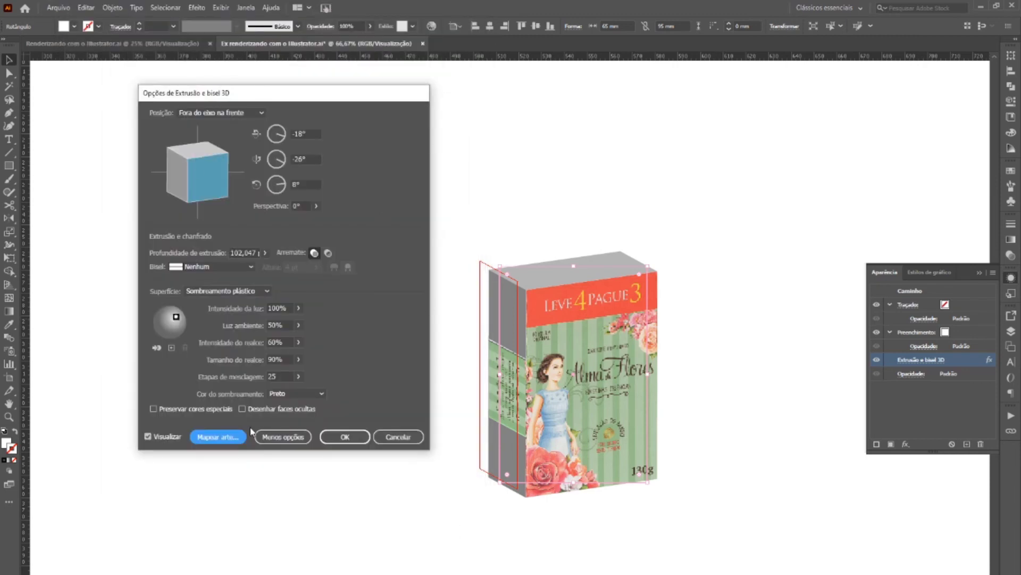
click(239, 436)
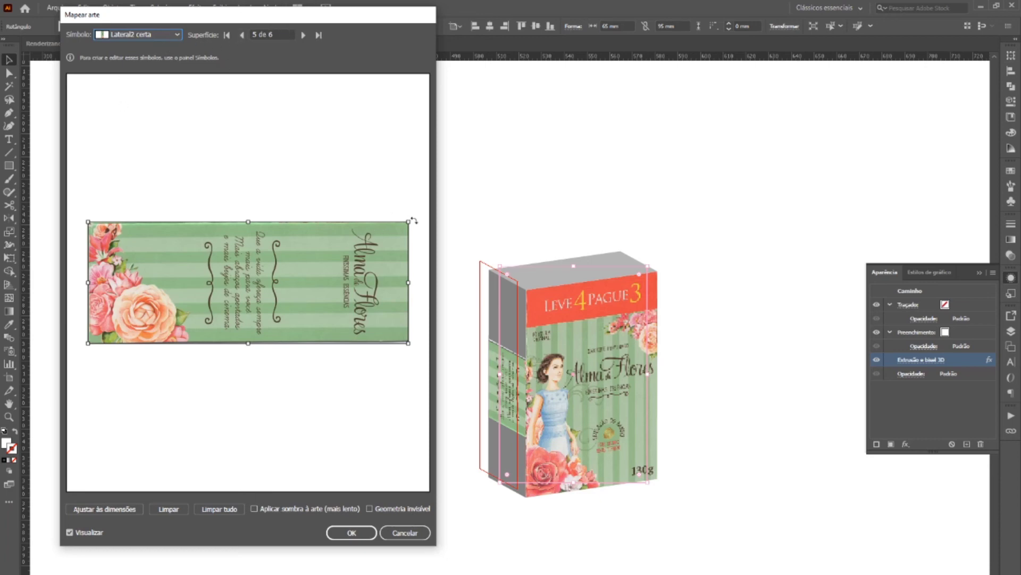
mouse_move(412, 192)
mouse_down()
mouse_move(267, 68)
mouse_move(476, 253)
mouse_up()
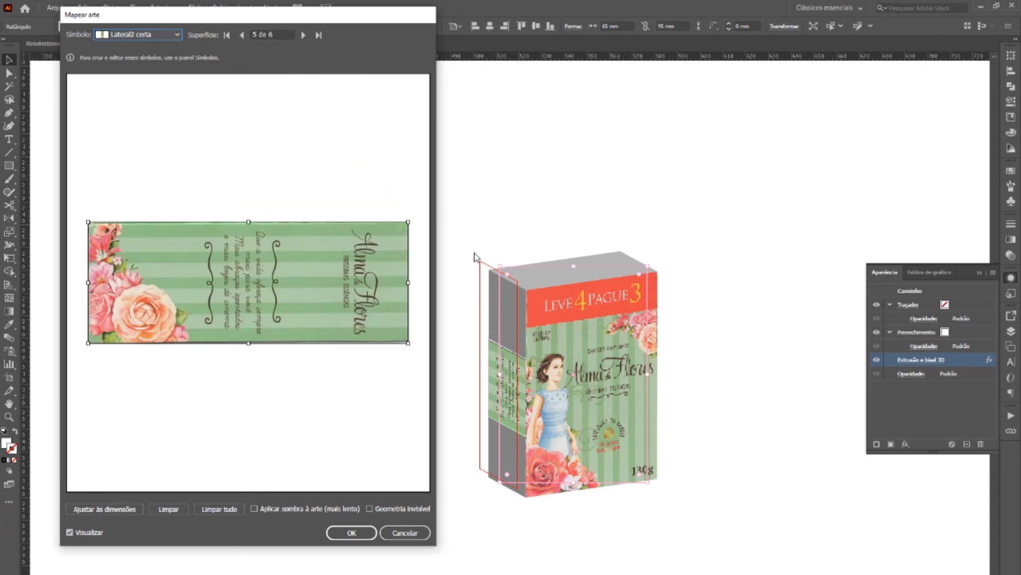
drag(420, 217, 424, 220)
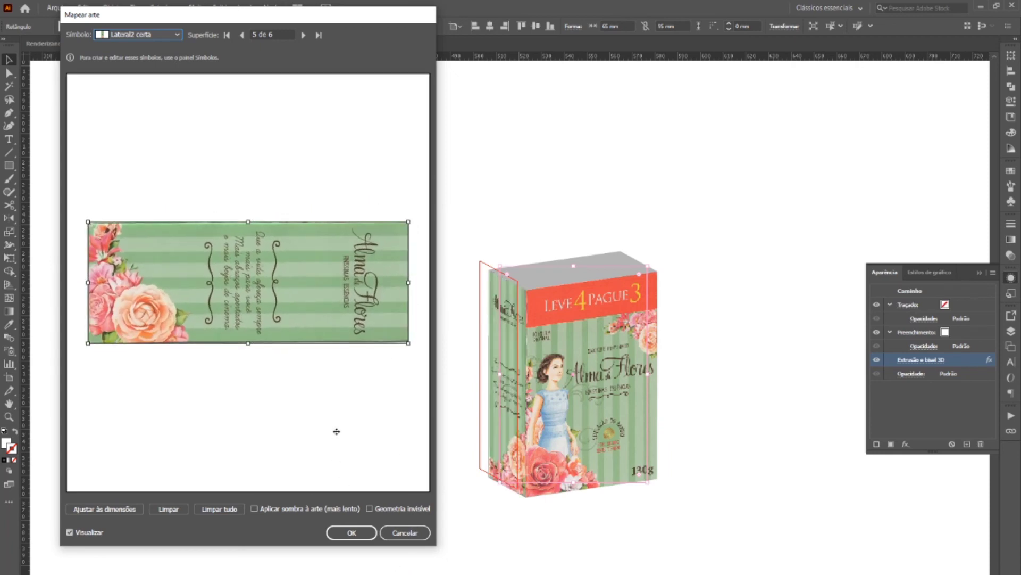
Map the Cima symbol onto surface 6 of 6, rotated 180°, and confirm the mapping
click(303, 35)
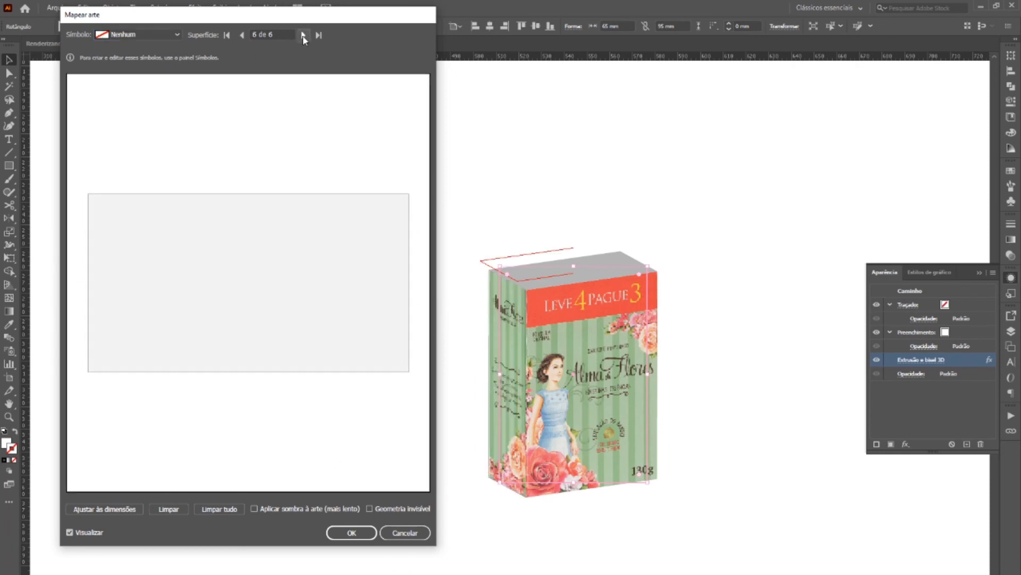
click(176, 34)
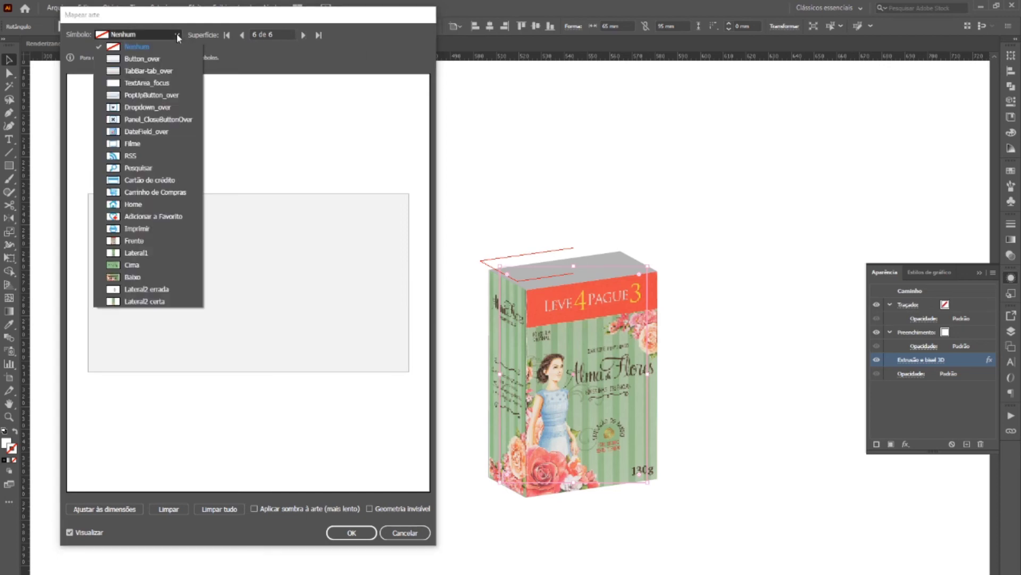
click(142, 266)
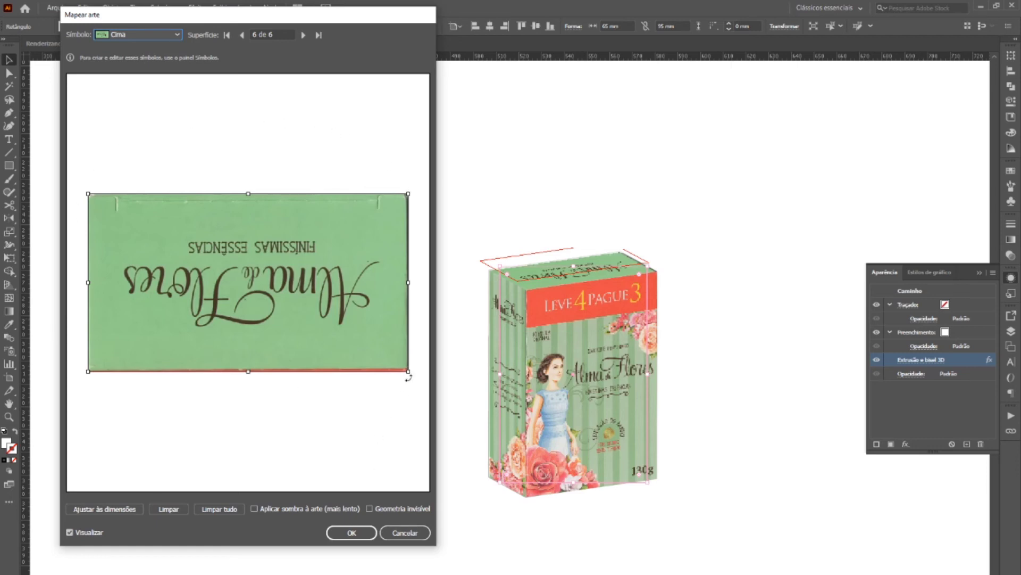
mouse_move(408, 378)
mouse_down()
mouse_move(128, 385)
mouse_move(383, 340)
mouse_up()
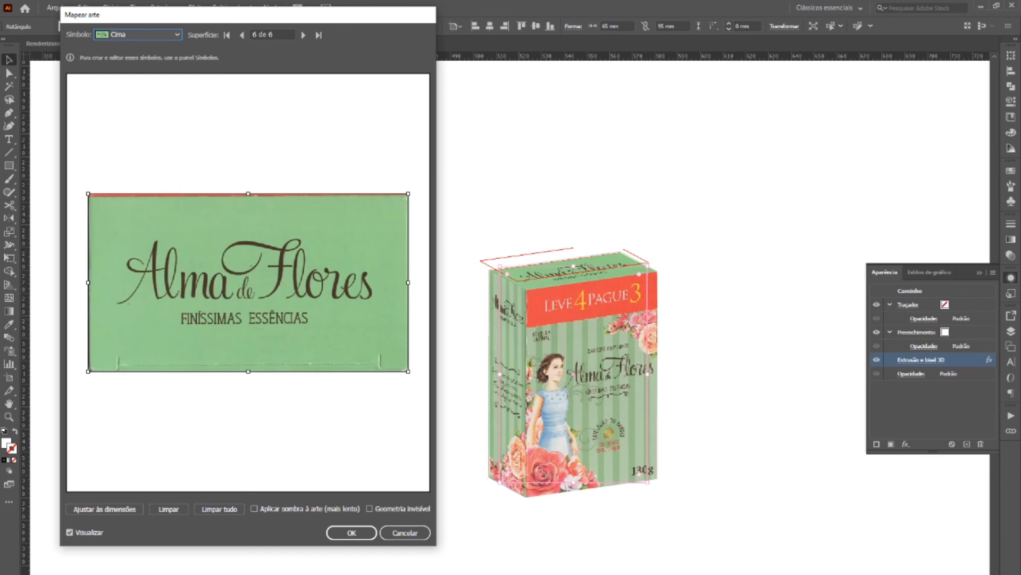
click(178, 37)
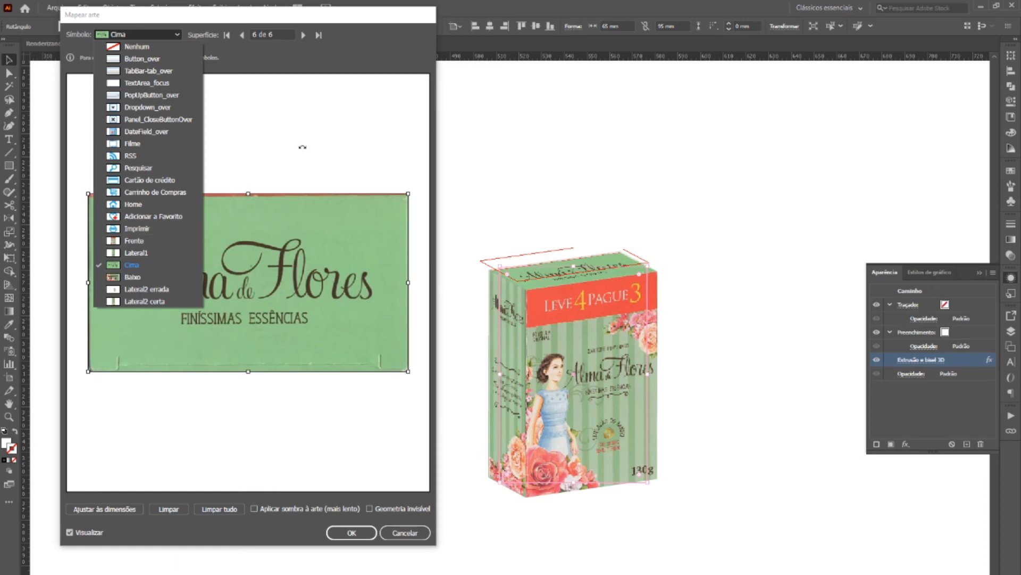
click(302, 147)
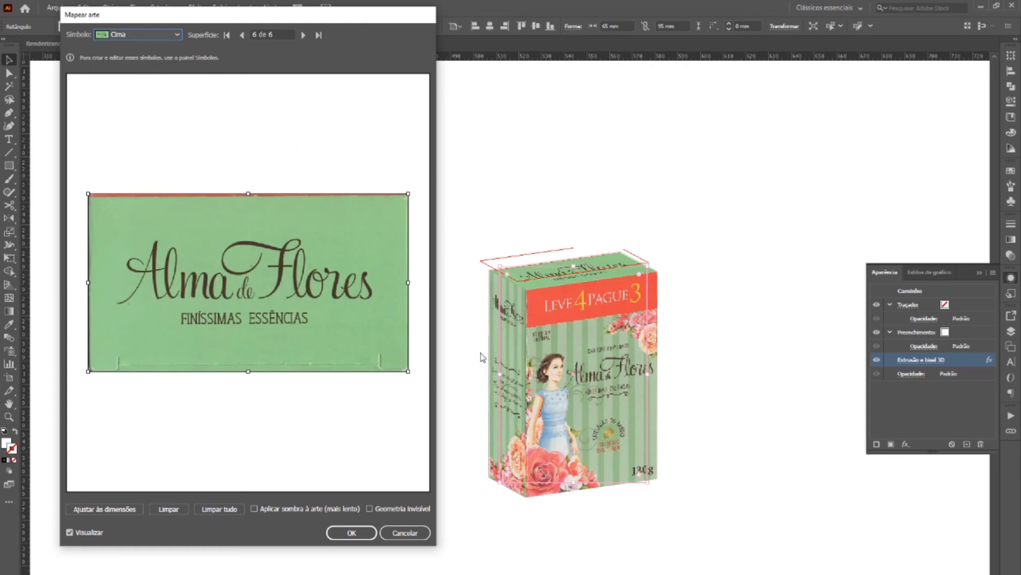
click(356, 534)
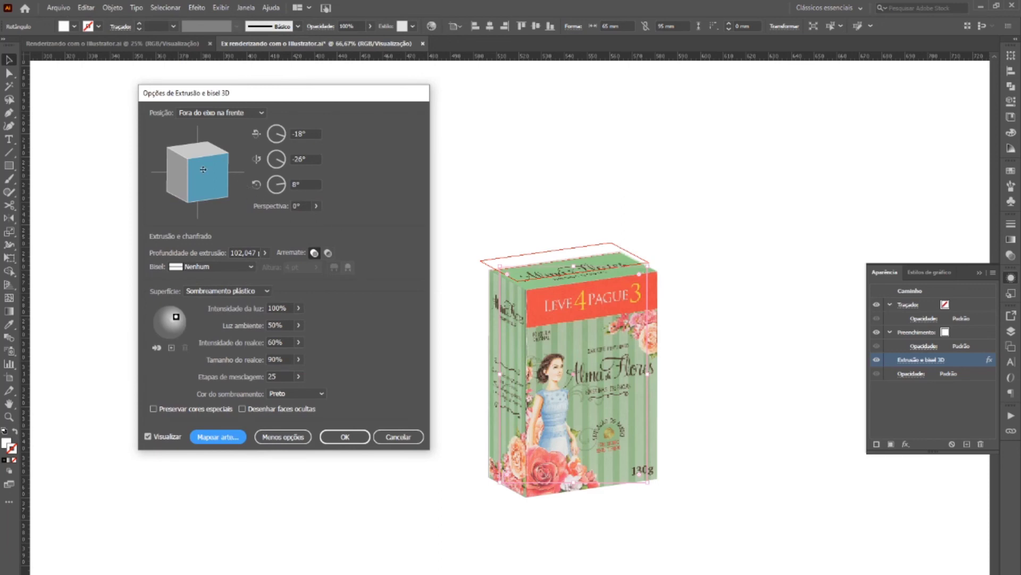
Rotate the box to -44°, -33°, 27° with 56° perspective and apply the 3D effect
mouse_move(203, 169)
mouse_down()
mouse_move(192, 184)
mouse_move(203, 181)
mouse_move(195, 165)
mouse_up()
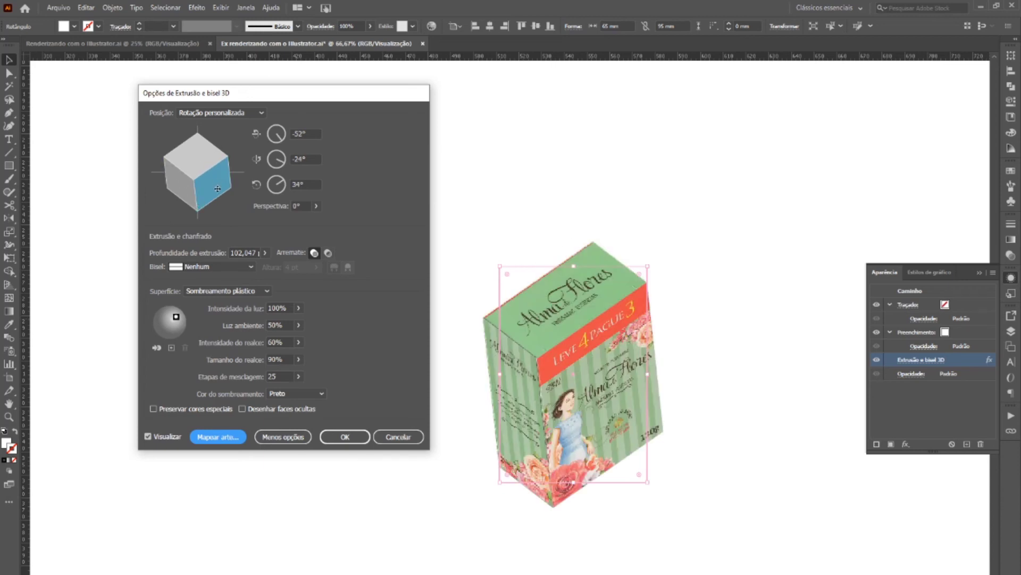
click(316, 206)
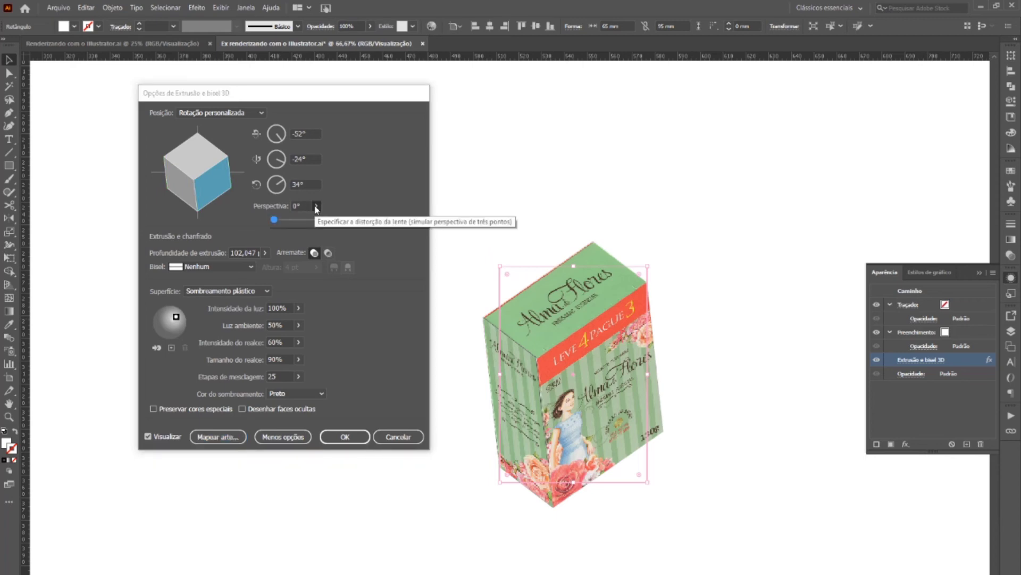
drag(275, 220, 288, 220)
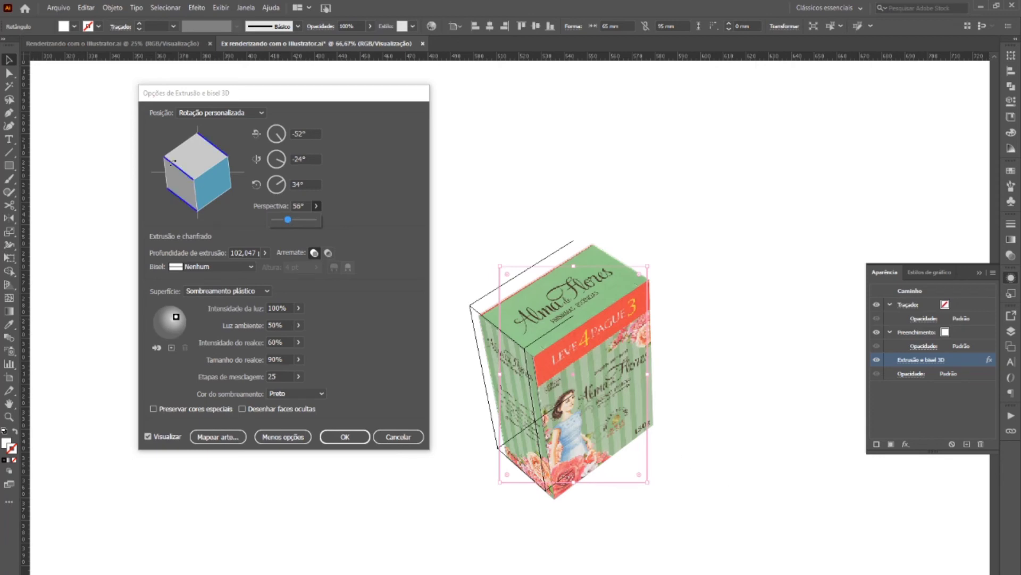
drag(209, 176, 217, 169)
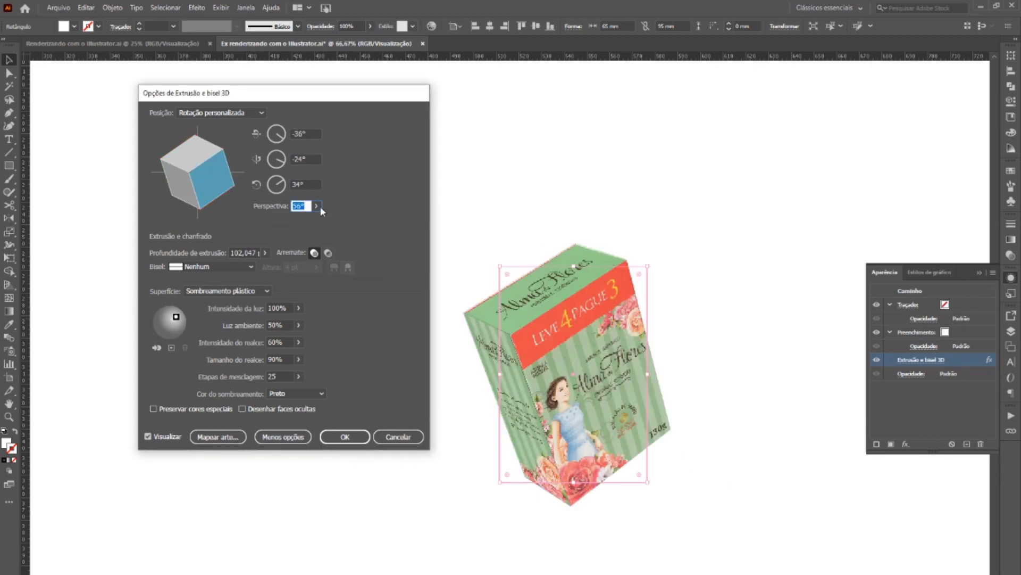
drag(215, 146, 228, 143)
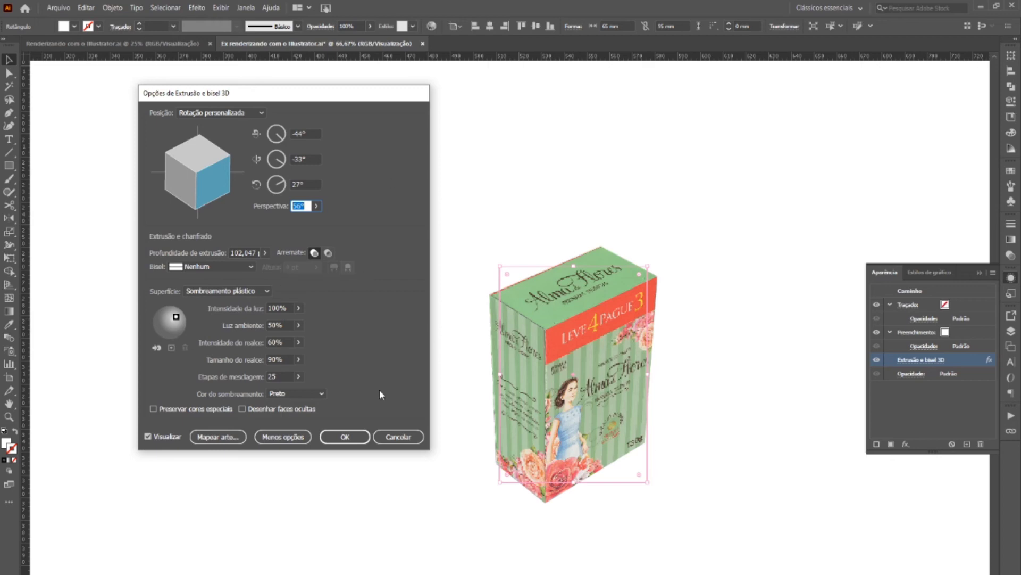
click(346, 437)
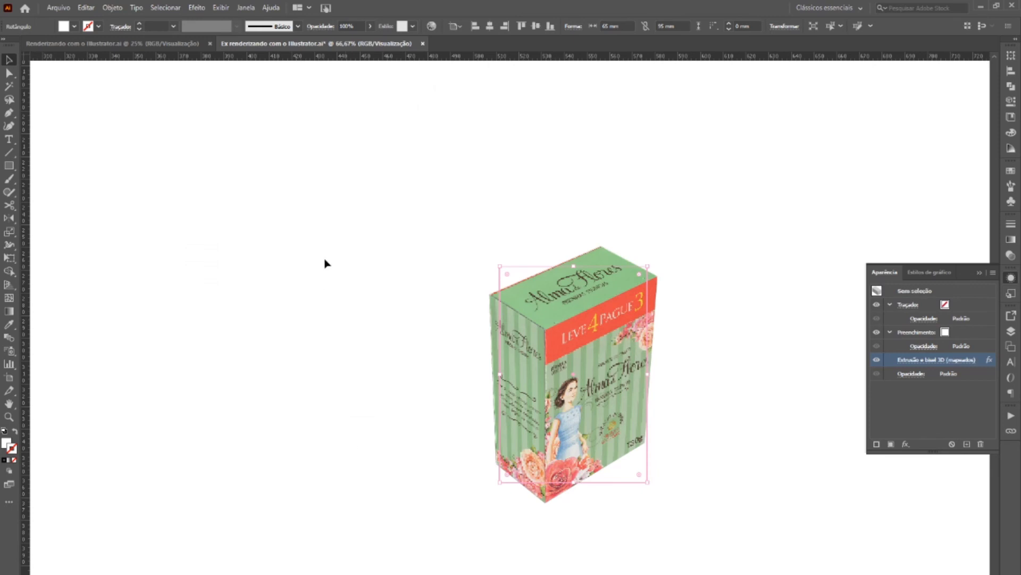
Move the box left, duplicate it 121.82 mm right, and reopen the copy's 3D Extrude settings
drag(554, 350, 313, 268)
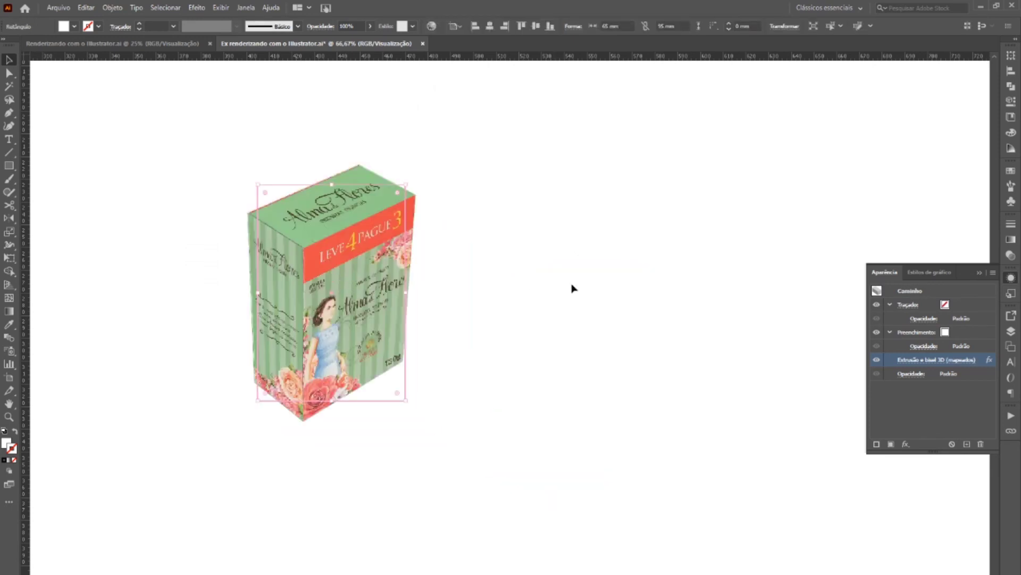
click(572, 287)
click(328, 290)
drag(329, 290, 633, 303)
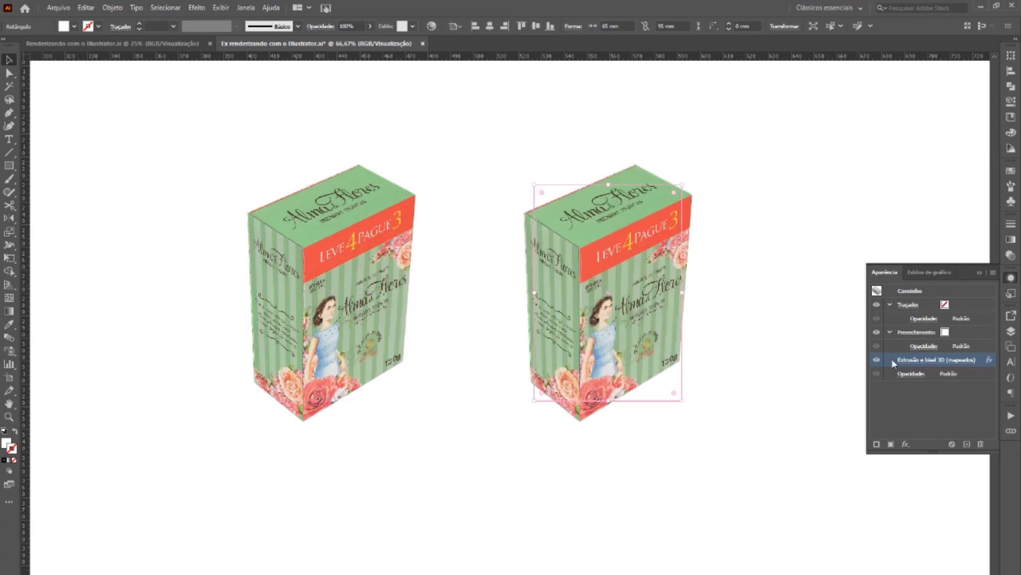
click(915, 362)
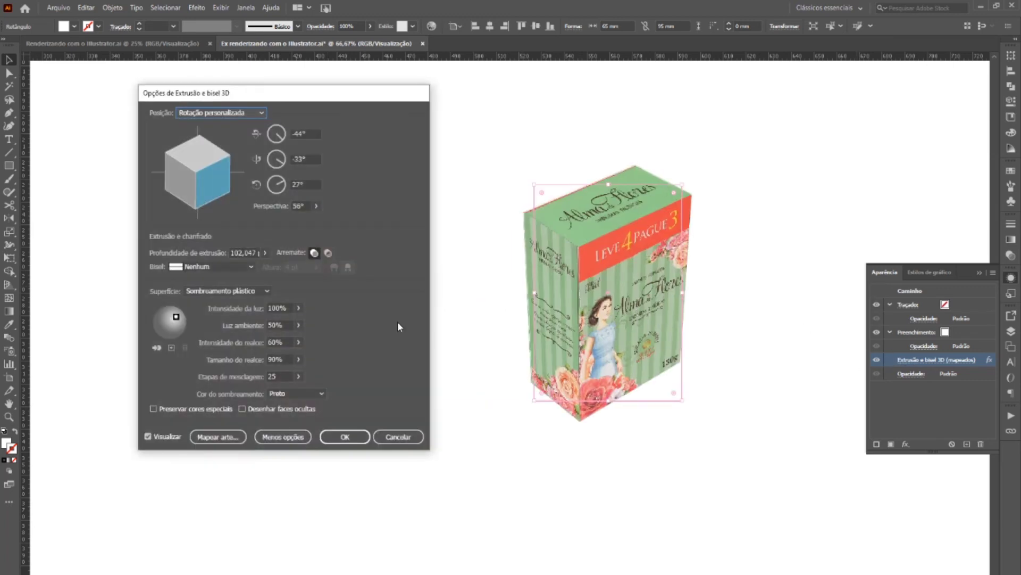
click(157, 441)
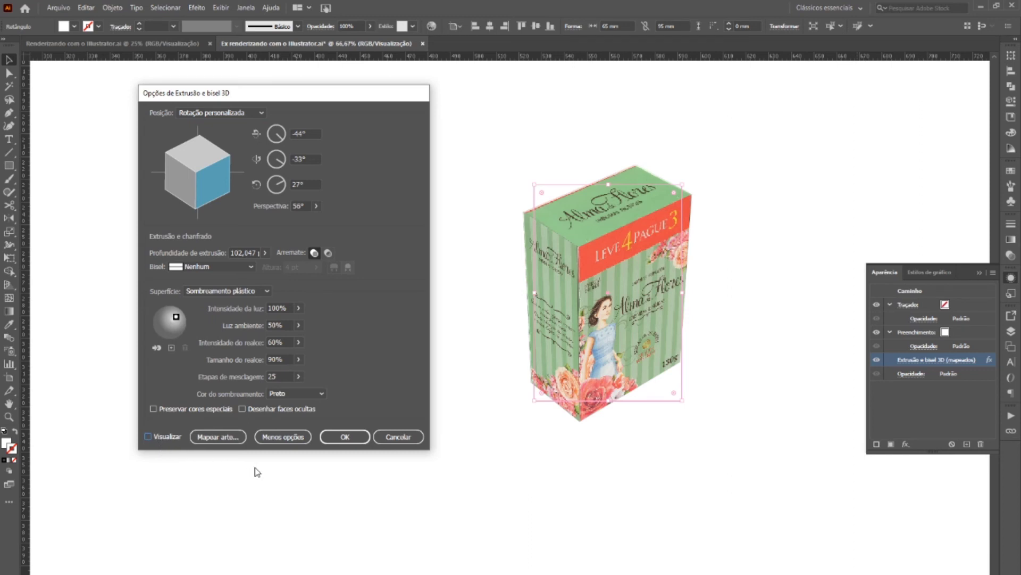
Remap the copy's artwork with lighting shading enabled and apply its 3D settings
click(199, 438)
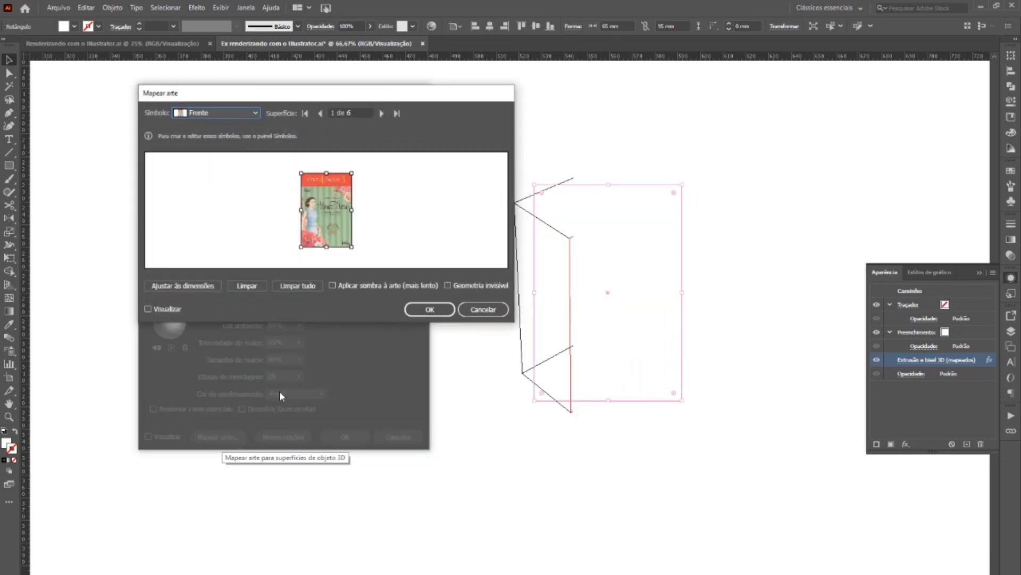
drag(457, 96, 345, 135)
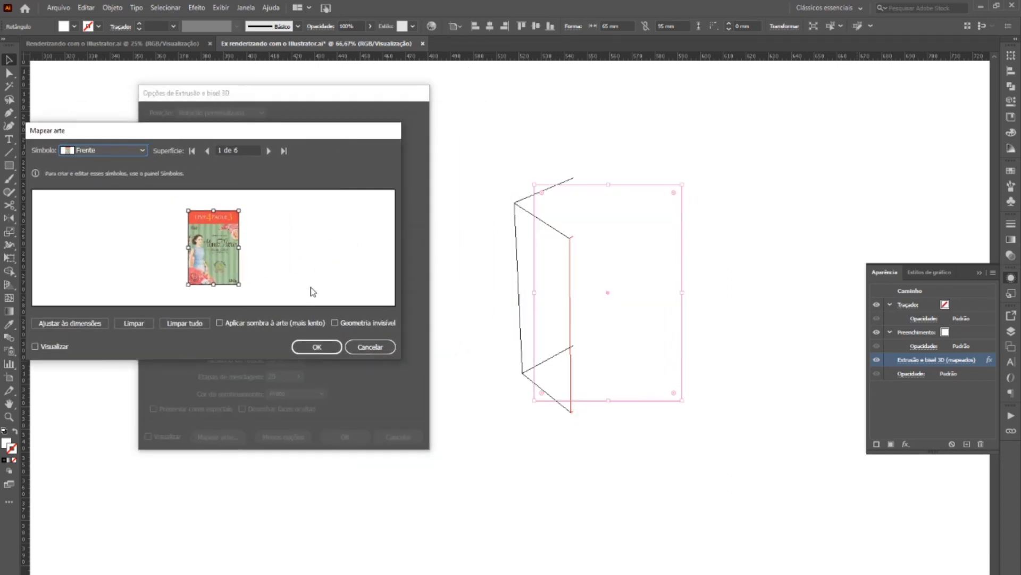
click(259, 325)
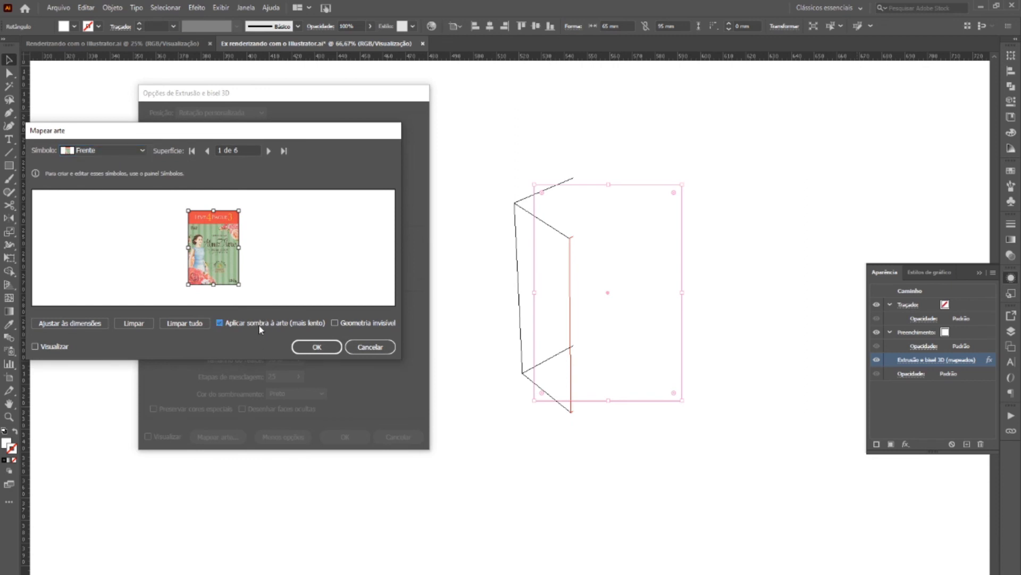
click(317, 346)
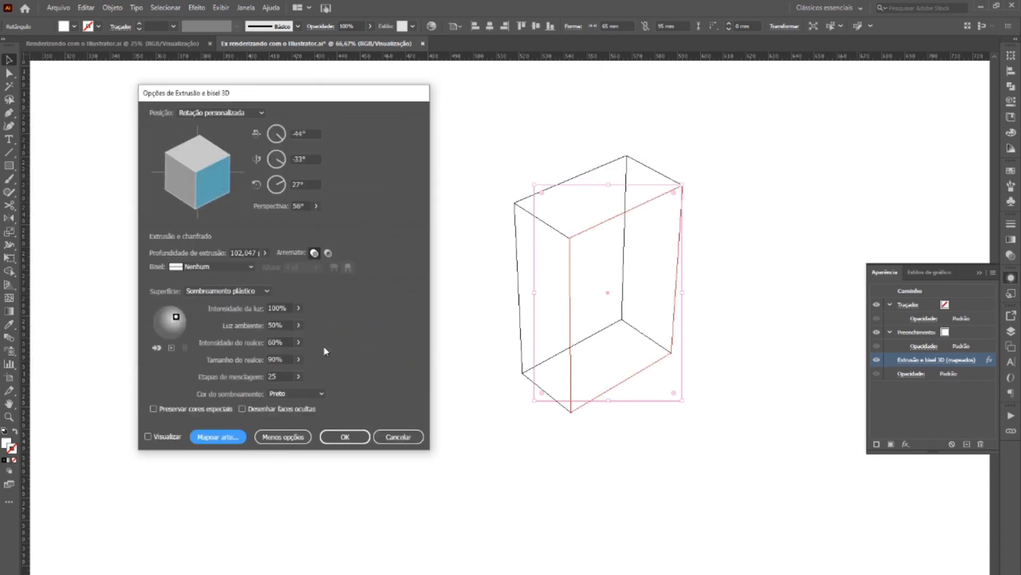
click(335, 441)
click(715, 209)
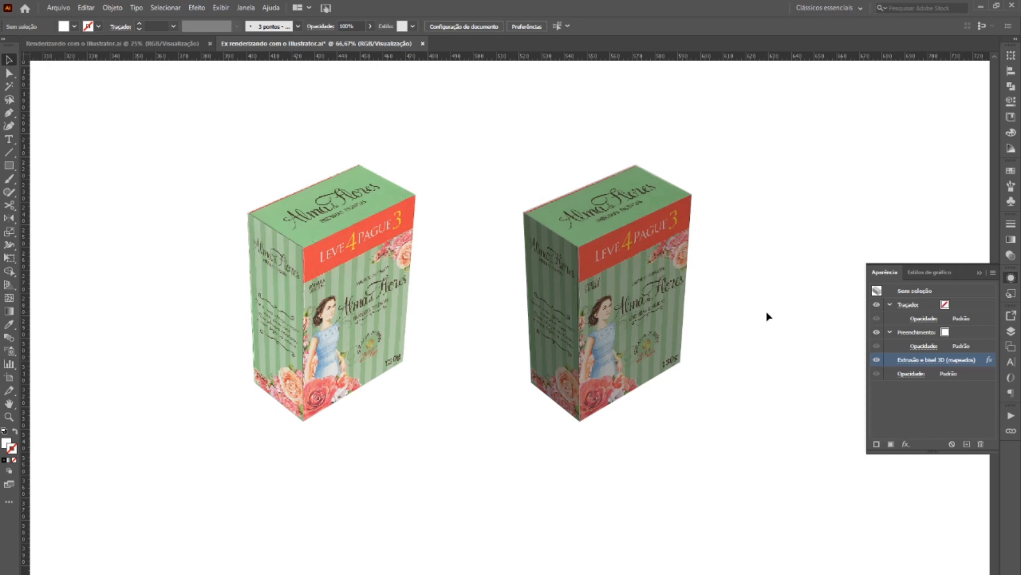
Select the right box and apply Diffuse Shading to its 3D extrude
scroll(744, 317, up, 1)
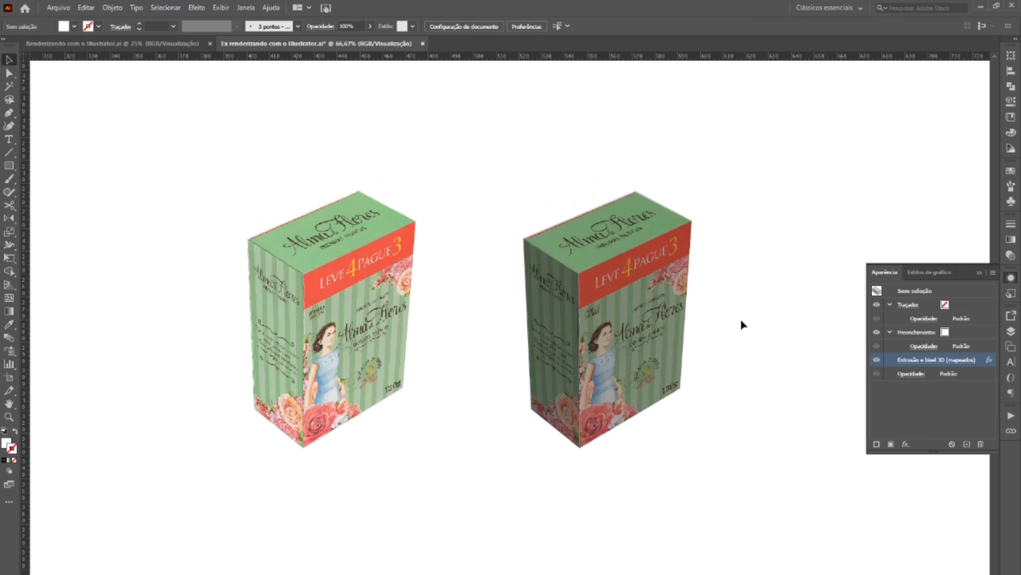
scroll(736, 327, down, 2)
scroll(718, 373, down, 1)
click(628, 265)
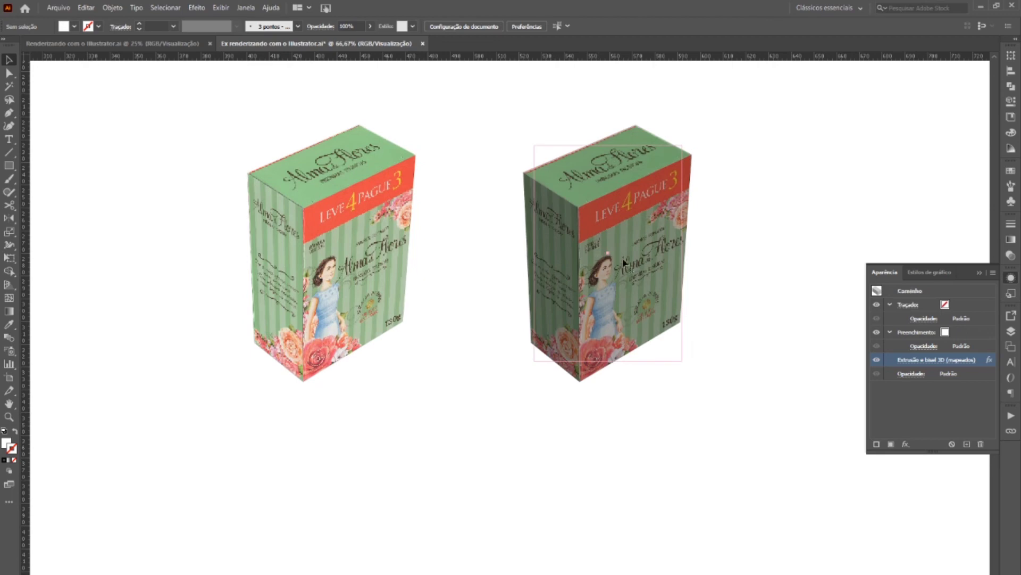
click(931, 361)
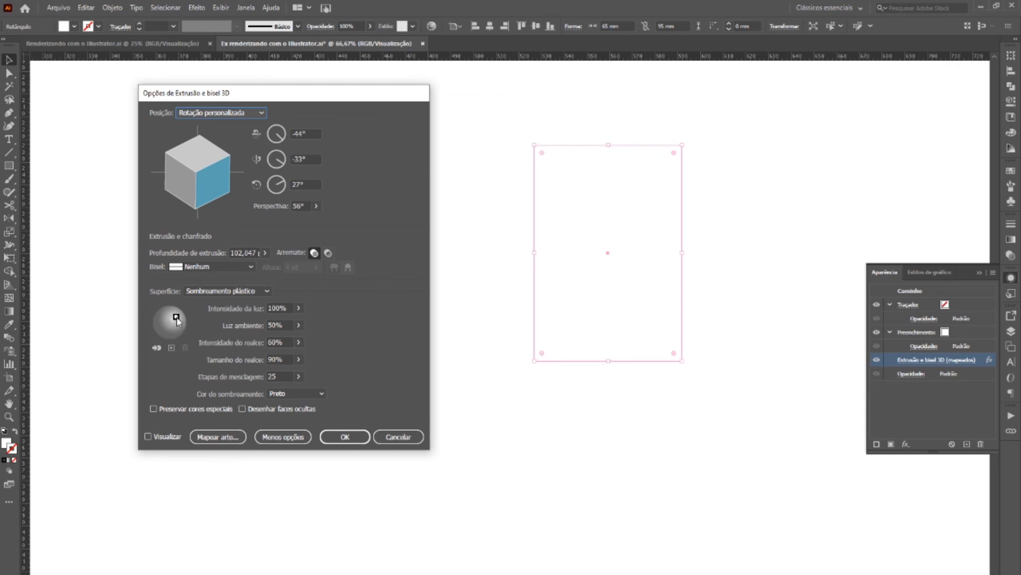
click(257, 290)
click(240, 328)
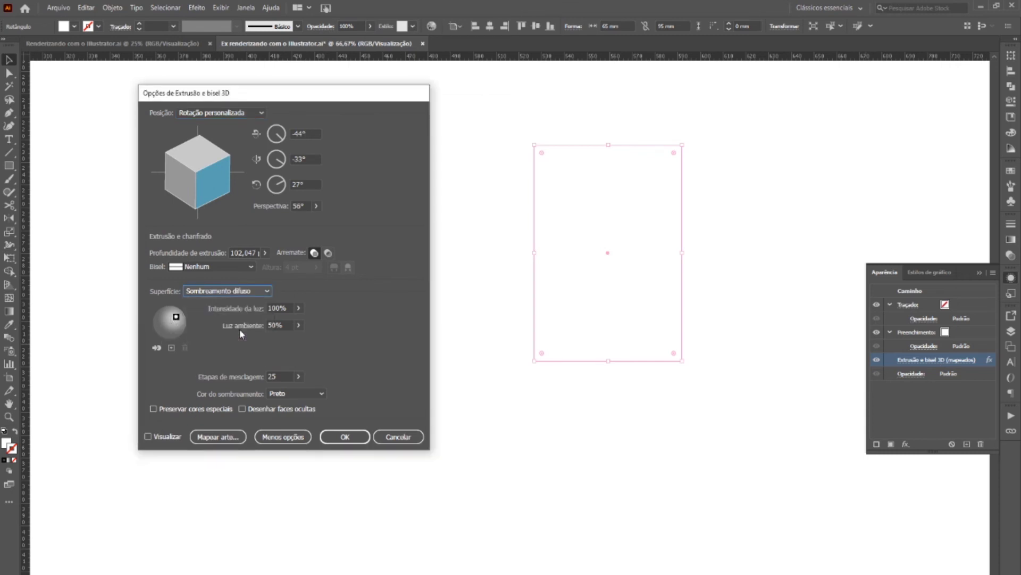
click(343, 441)
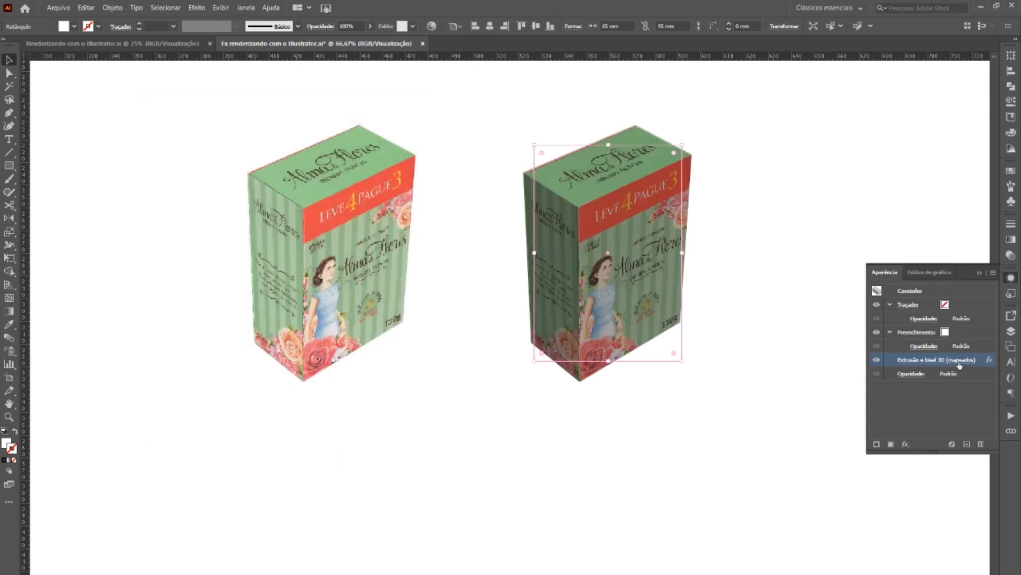
Switch the right box back to Plastic Shading with the light moved slightly lower
click(940, 363)
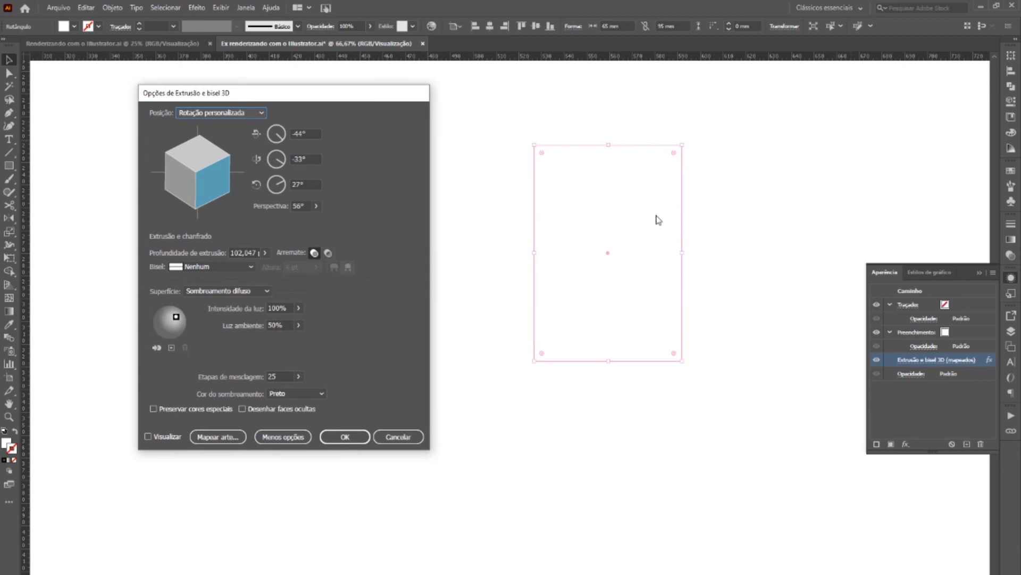
click(255, 290)
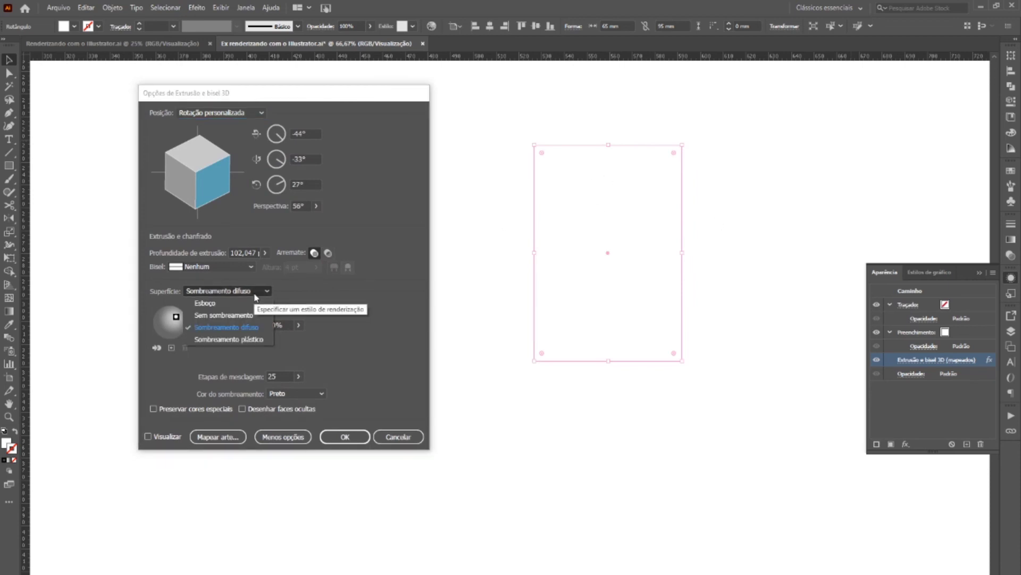
click(258, 343)
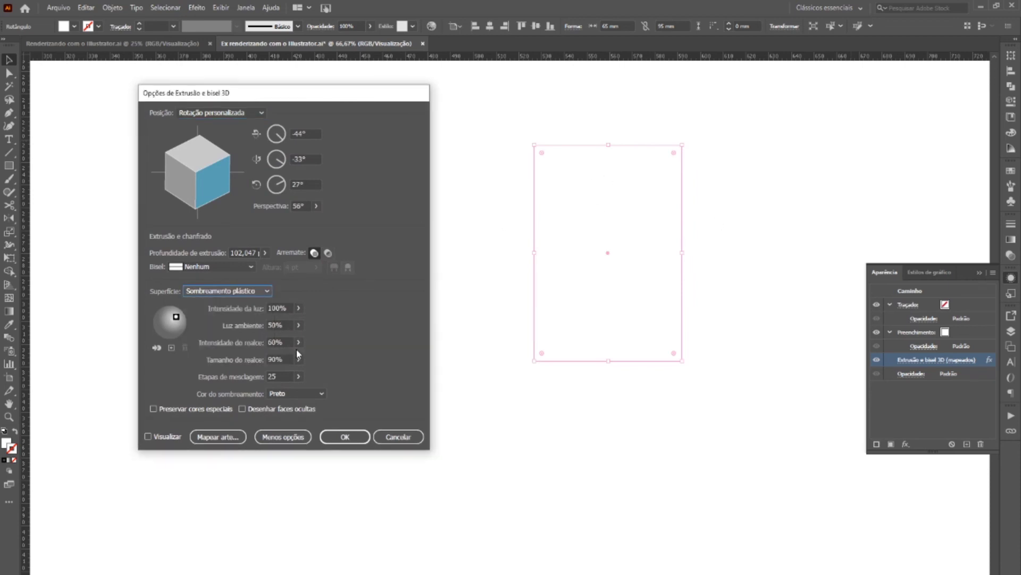
mouse_move(176, 316)
mouse_down()
mouse_move(164, 322)
mouse_move(167, 313)
mouse_up()
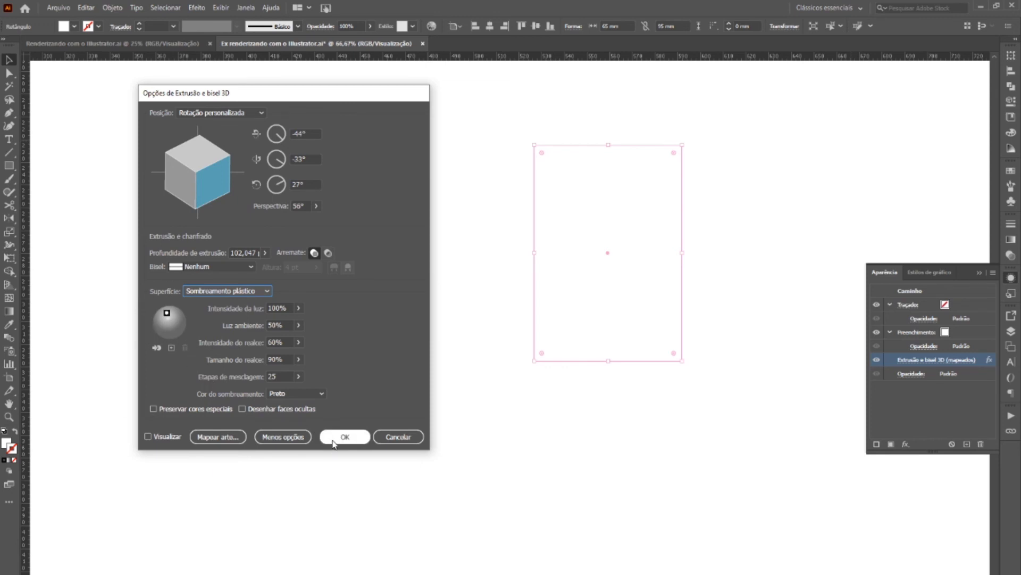
click(331, 438)
Move the right box's light to the sphere's right edge and raise ambient light to 64%
click(522, 435)
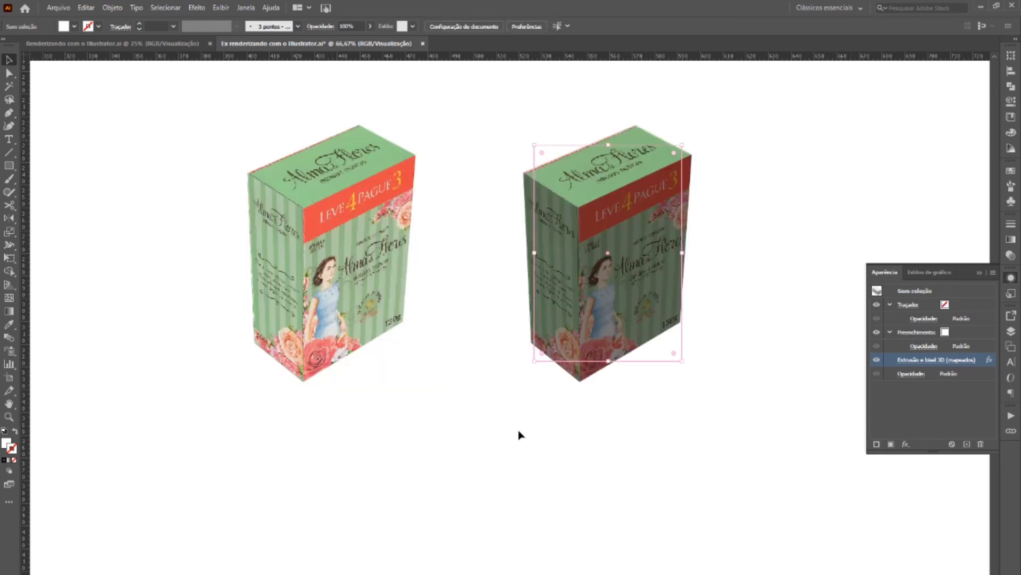
click(933, 360)
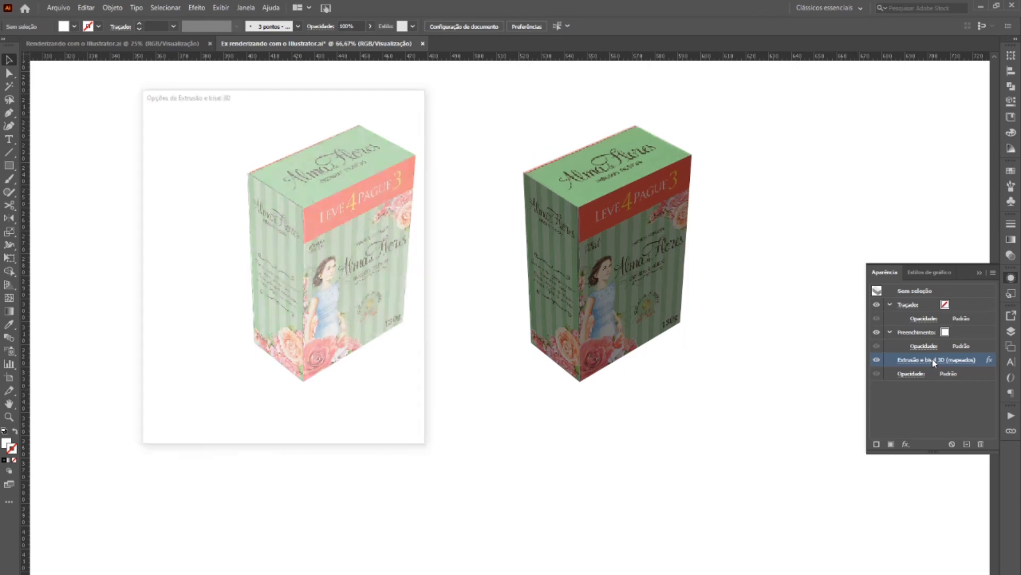
drag(167, 313, 184, 319)
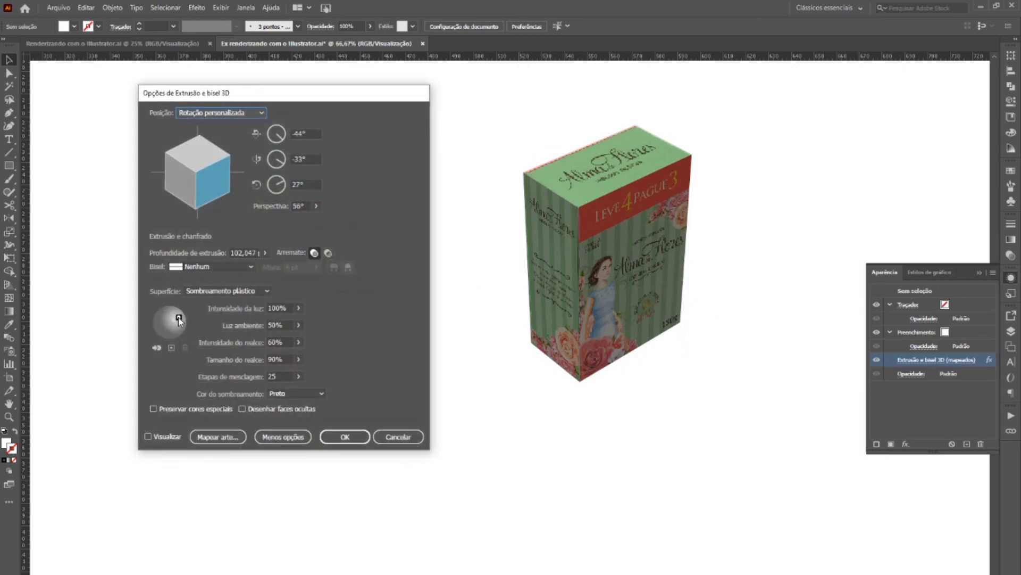
click(299, 325)
drag(283, 337, 290, 336)
click(345, 435)
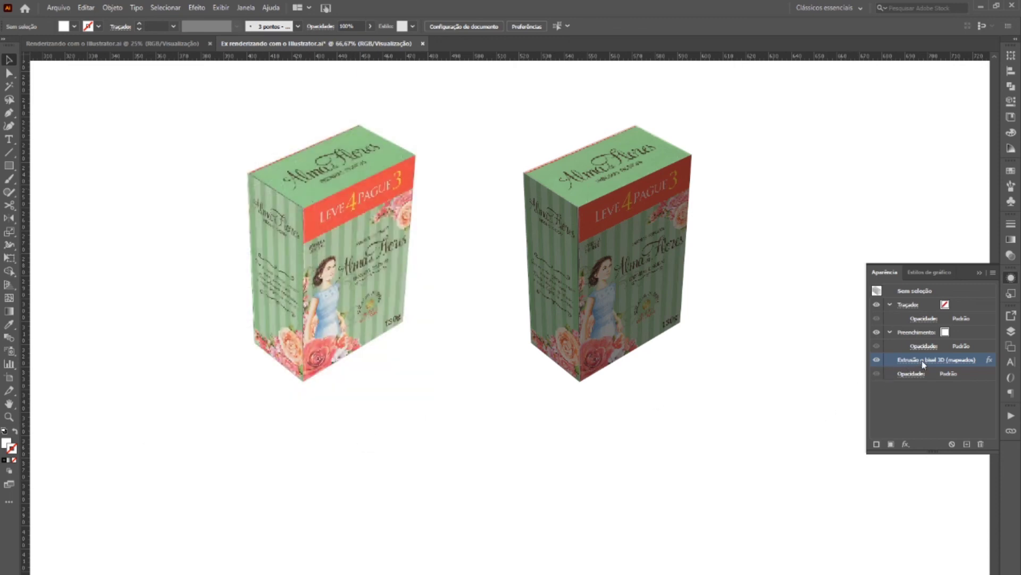
click(922, 360)
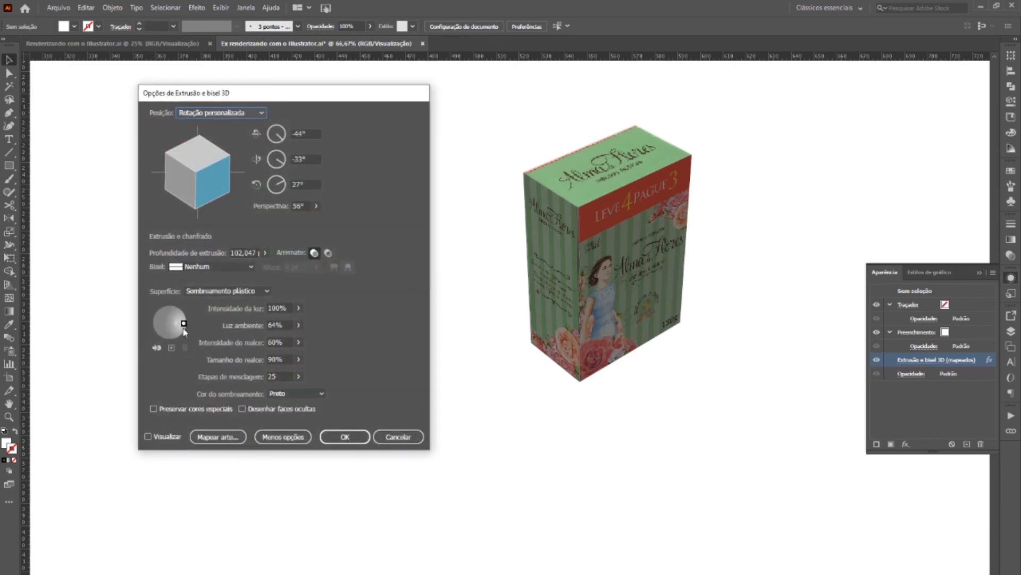
click(345, 436)
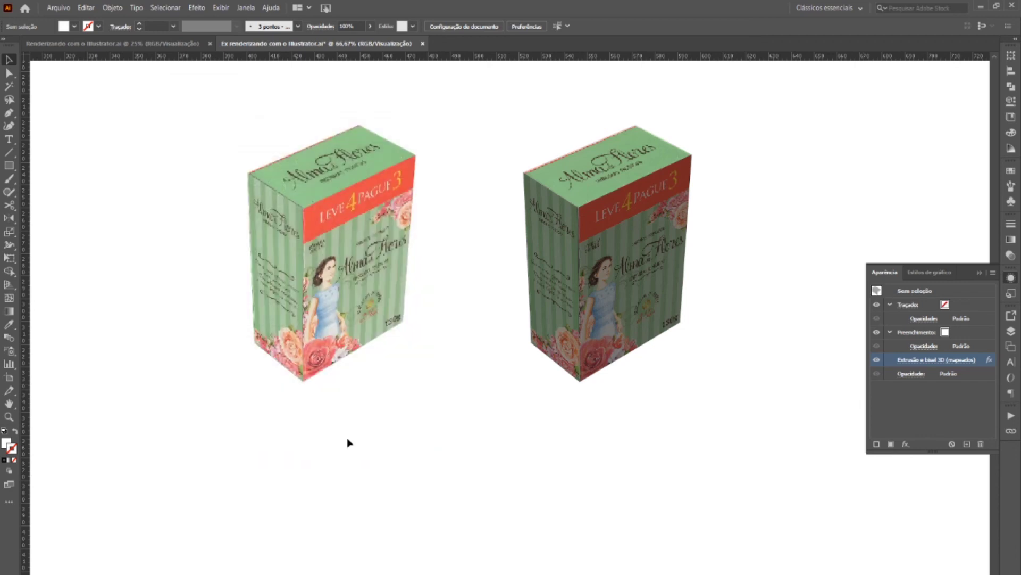
Shift the light source further onto the right side of the sphere
click(613, 272)
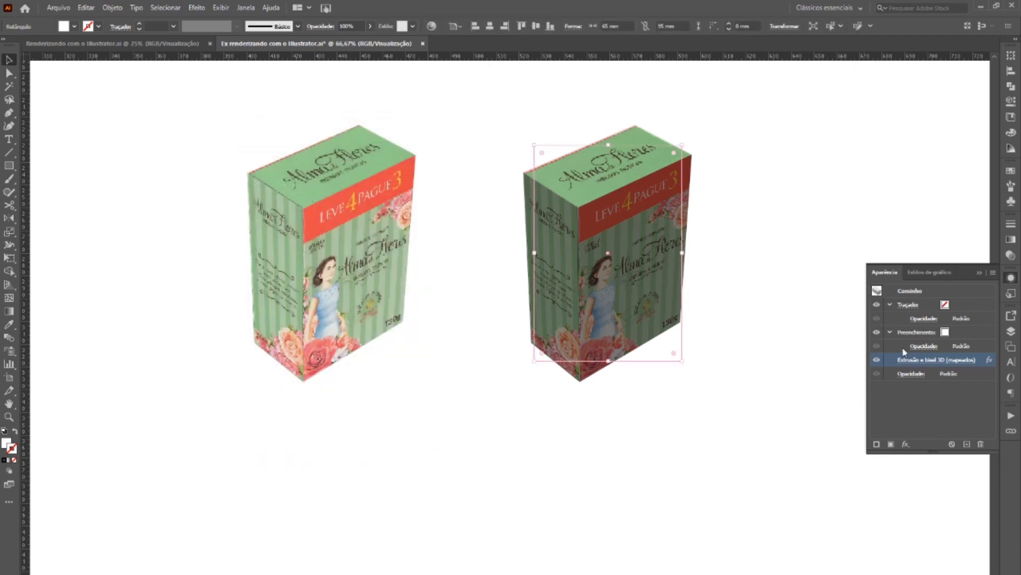
click(910, 359)
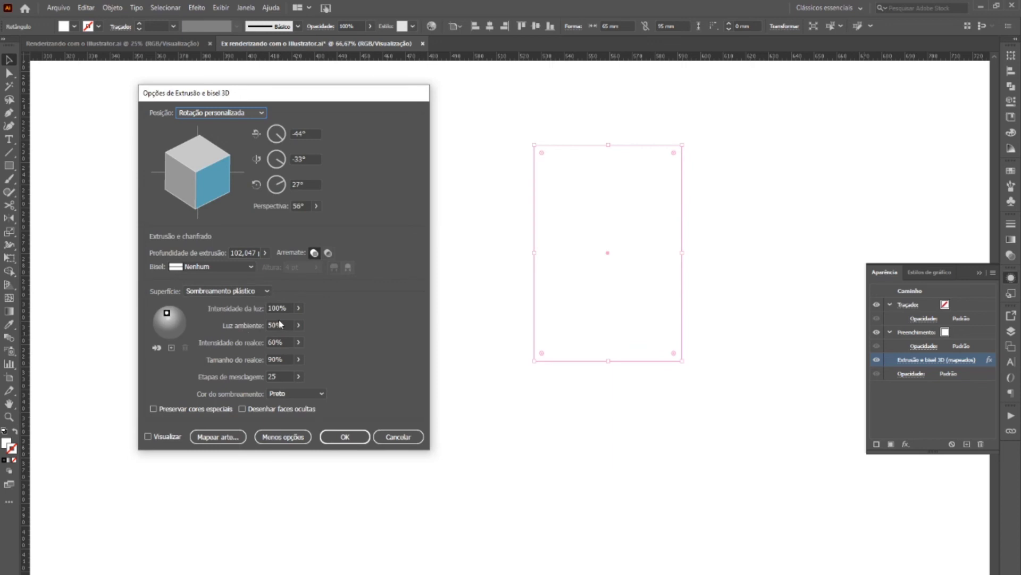
drag(173, 317, 179, 326)
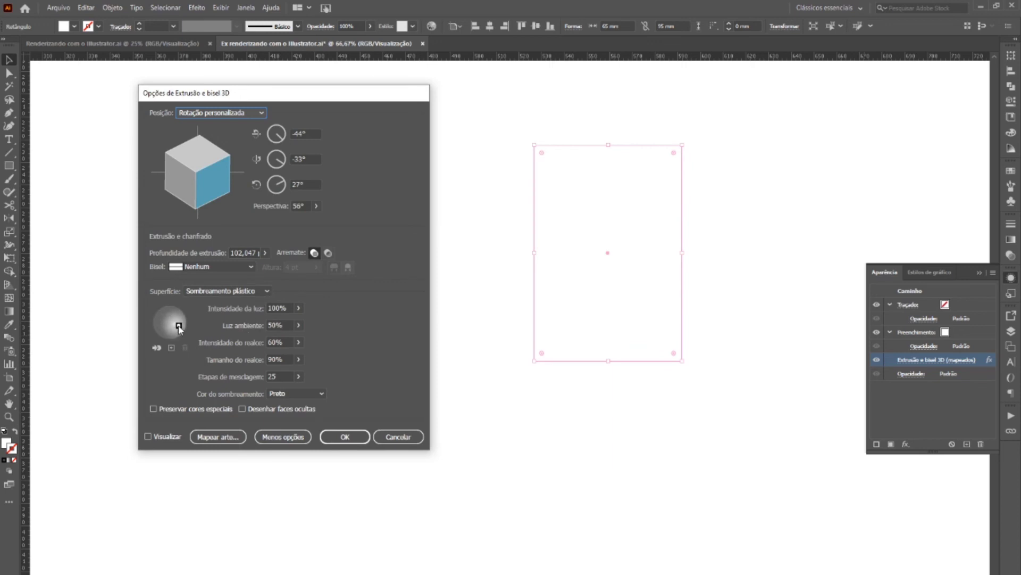
click(331, 440)
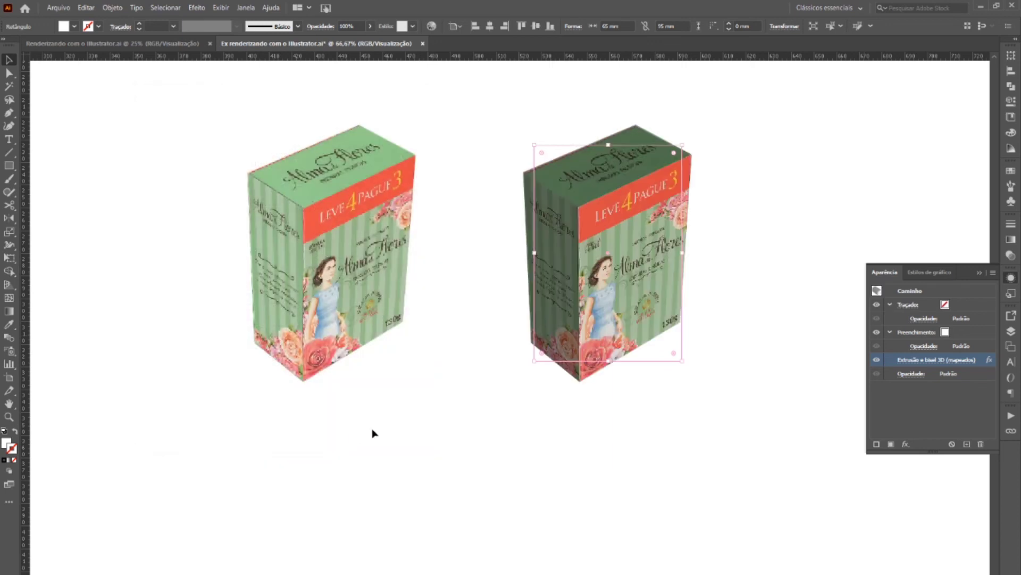
click(413, 448)
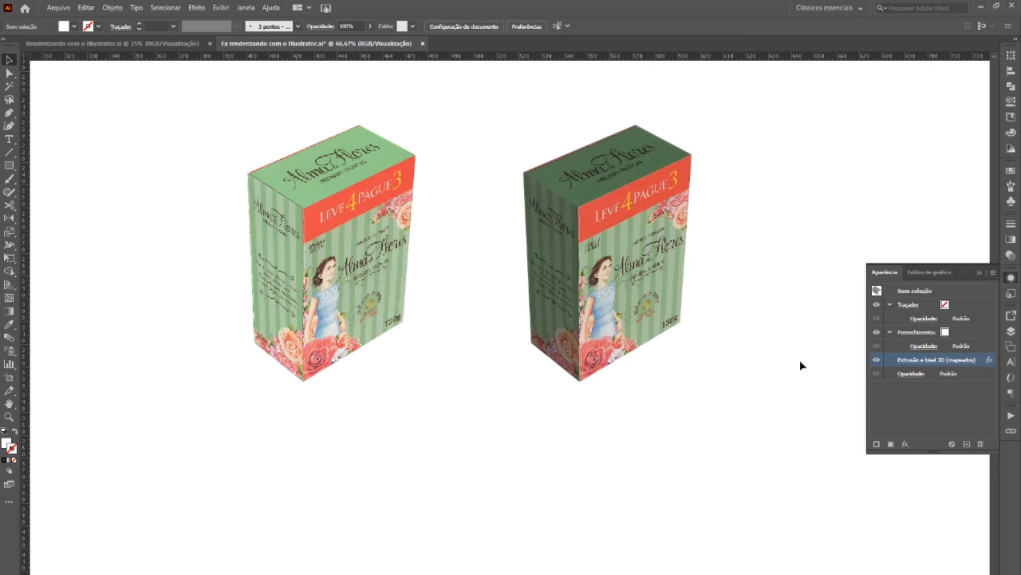
Nudge the right box's light source slightly upward and reapply the 3D effect
click(613, 203)
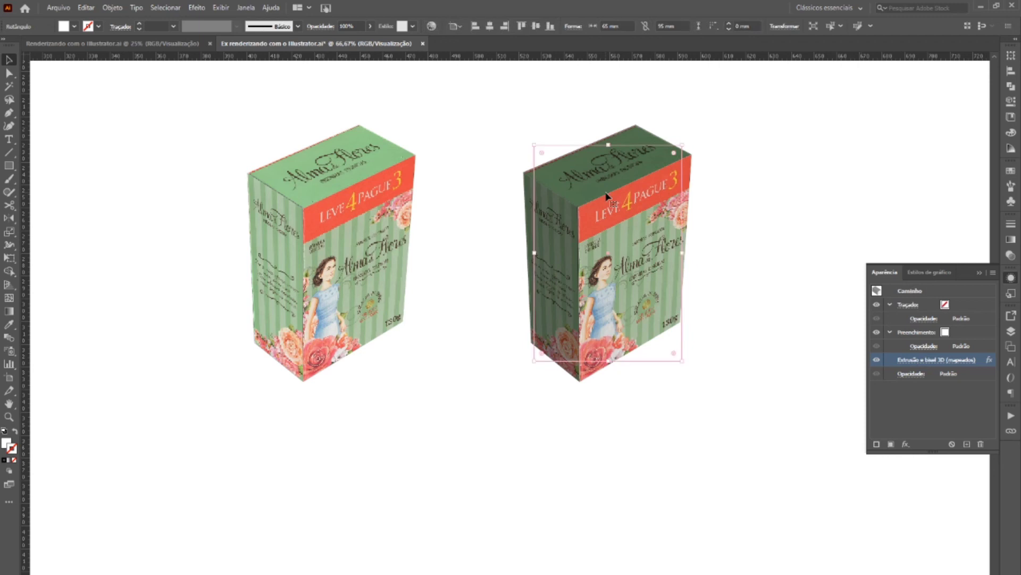
click(937, 359)
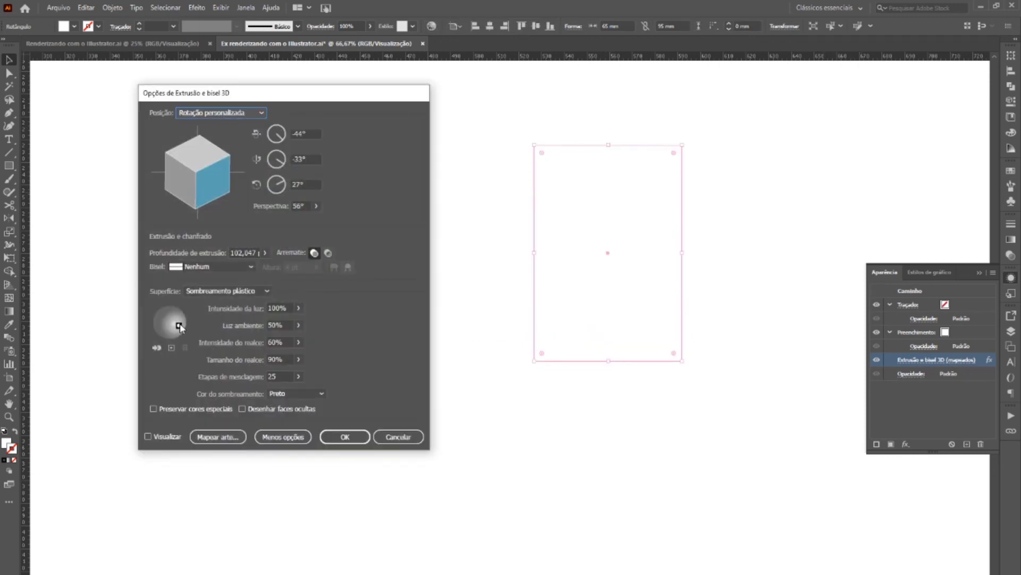
drag(180, 326, 180, 320)
click(347, 436)
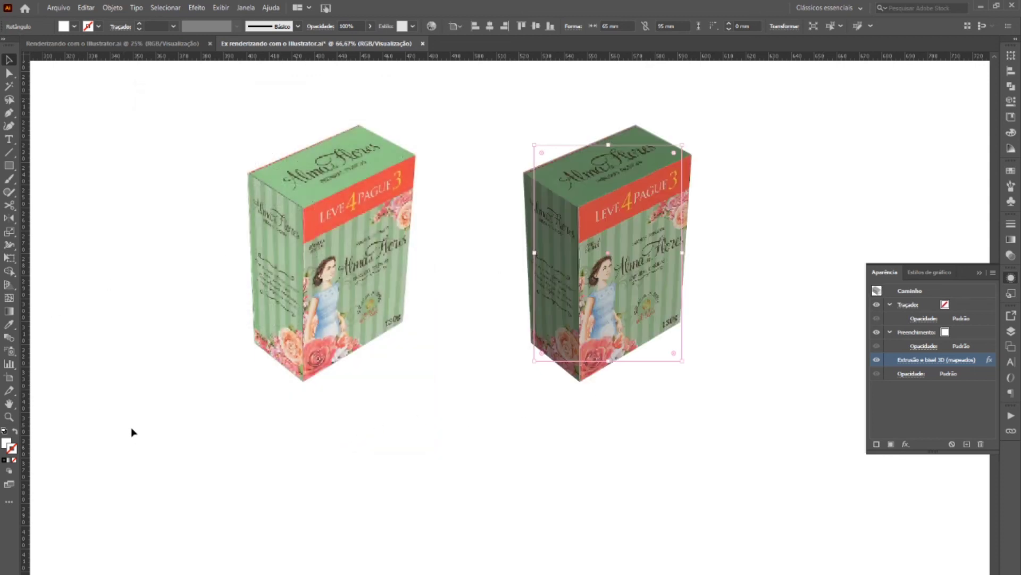
click(345, 425)
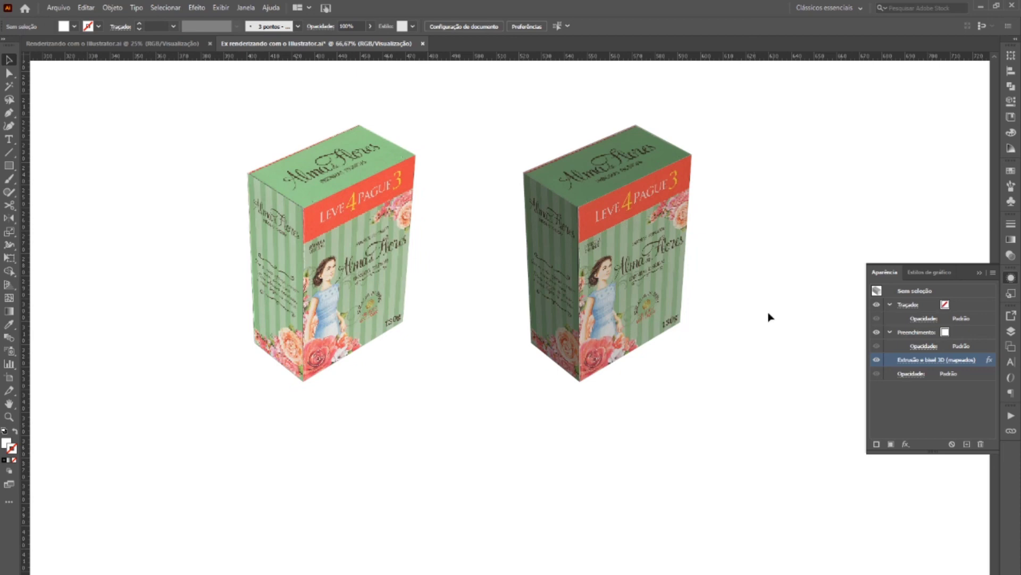
Try new 3D rotation angles for the right box's extrusion
click(644, 220)
click(917, 366)
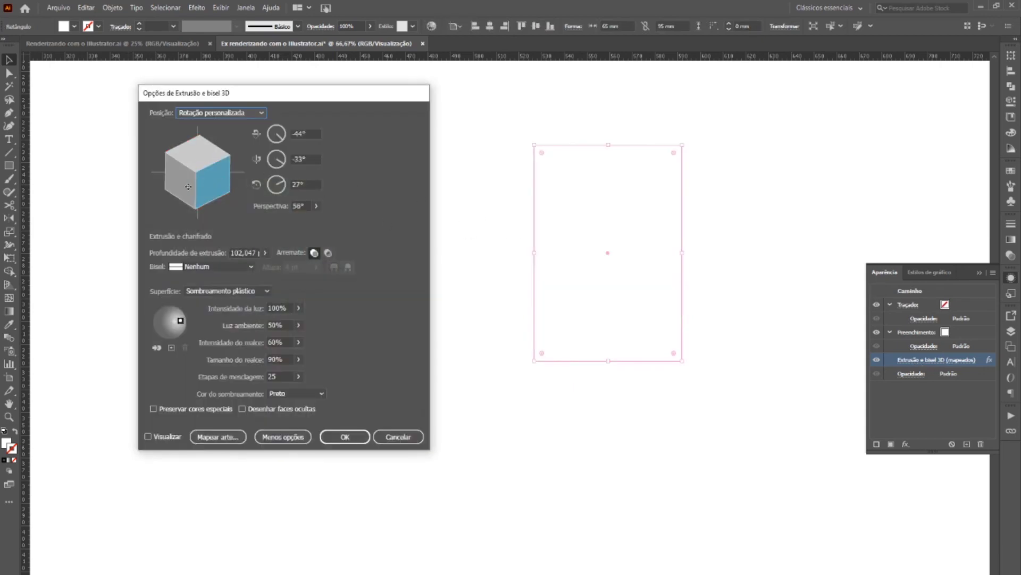
drag(188, 186, 234, 166)
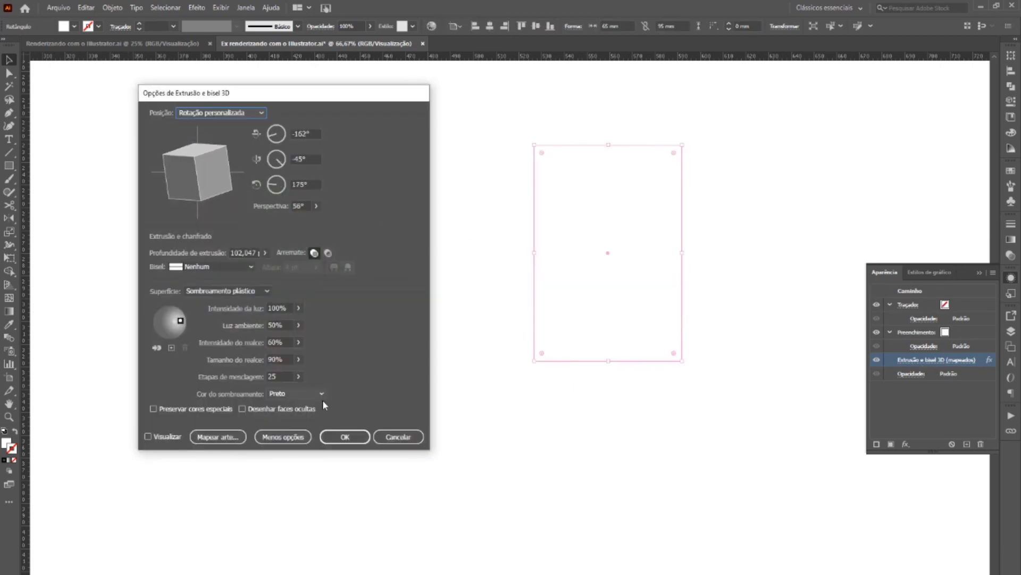
click(340, 435)
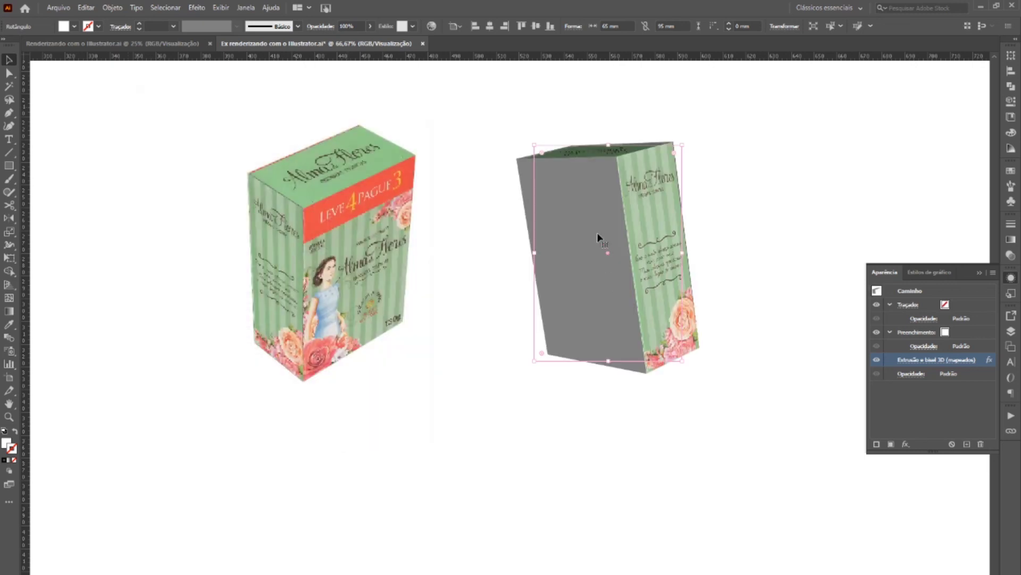
click(485, 451)
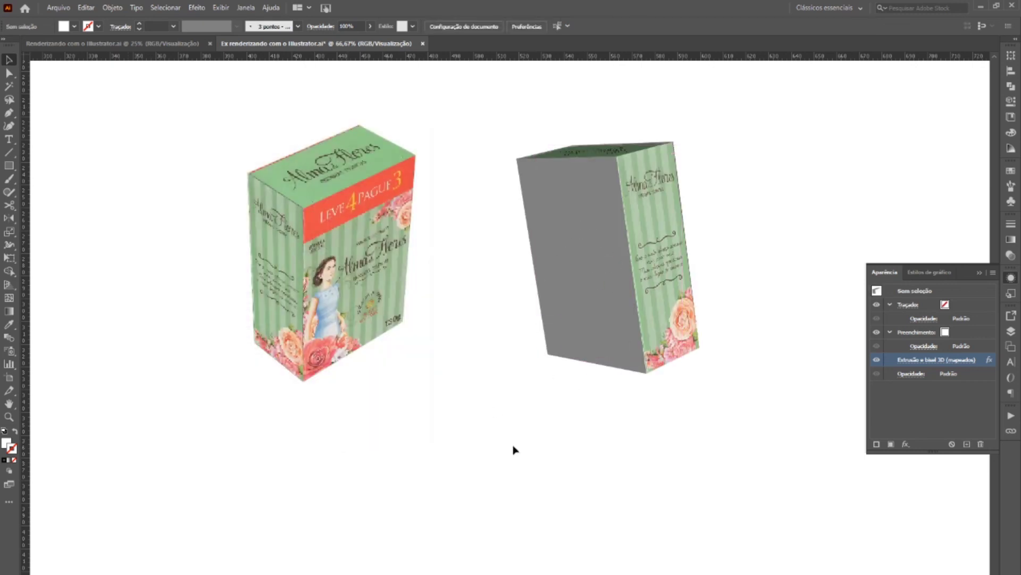
click(924, 360)
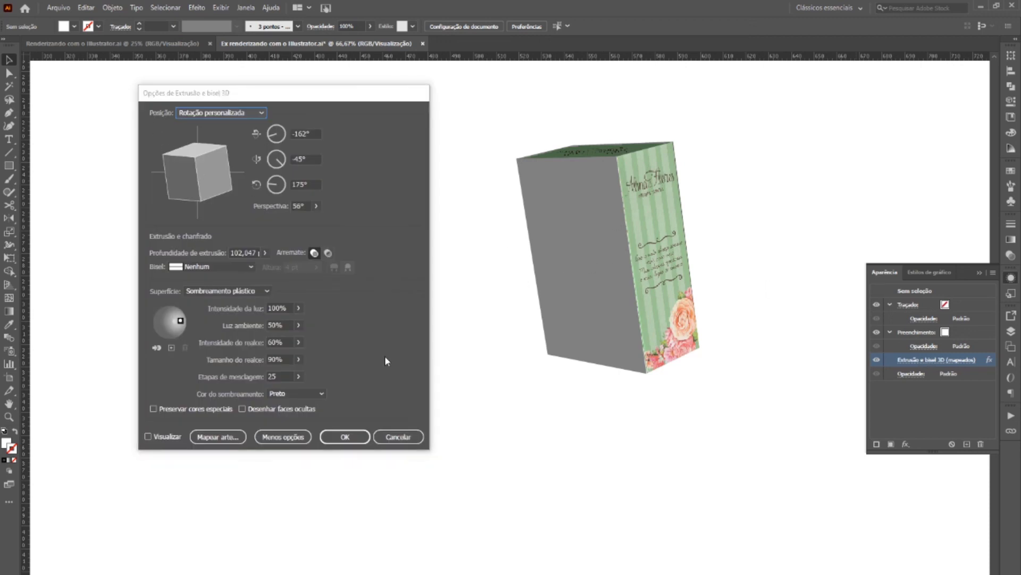
mouse_move(205, 175)
mouse_down()
mouse_move(269, 166)
mouse_move(156, 168)
mouse_move(248, 177)
mouse_move(197, 174)
mouse_up()
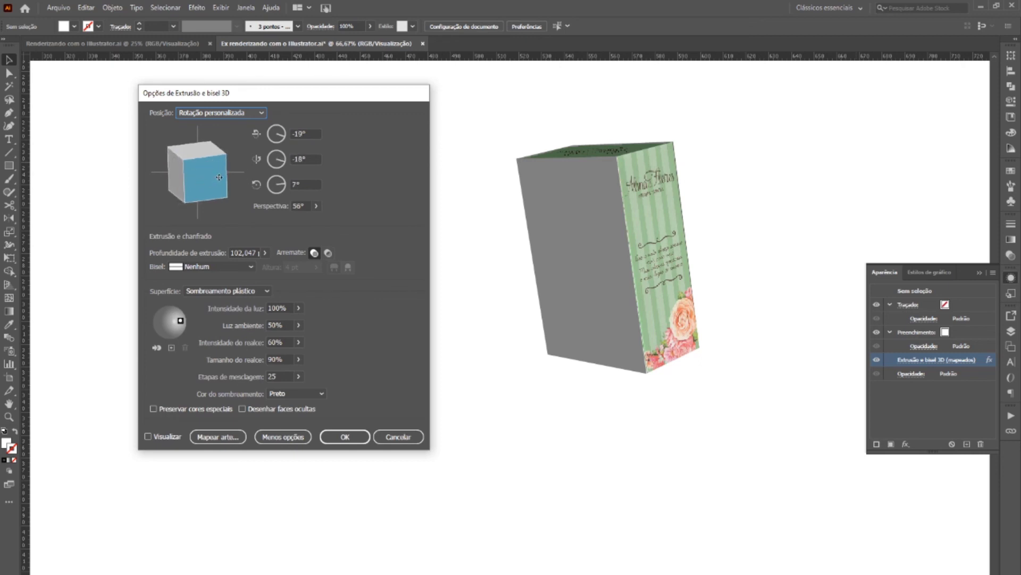
click(367, 438)
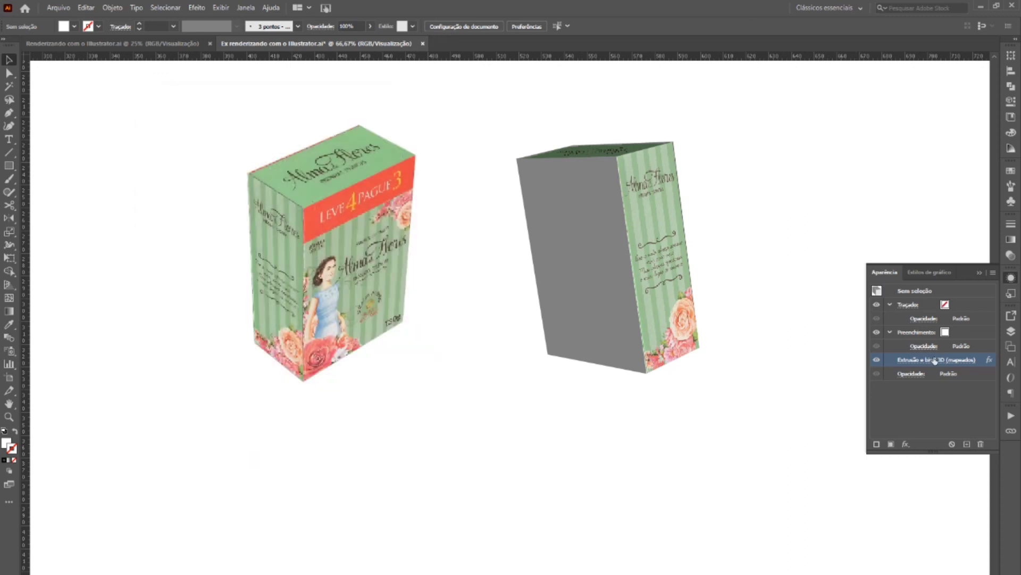
Re-rotate the right box to -38°, -24°, 28° so LEVE 4 PAGUE 3 faces forward
click(574, 266)
click(917, 360)
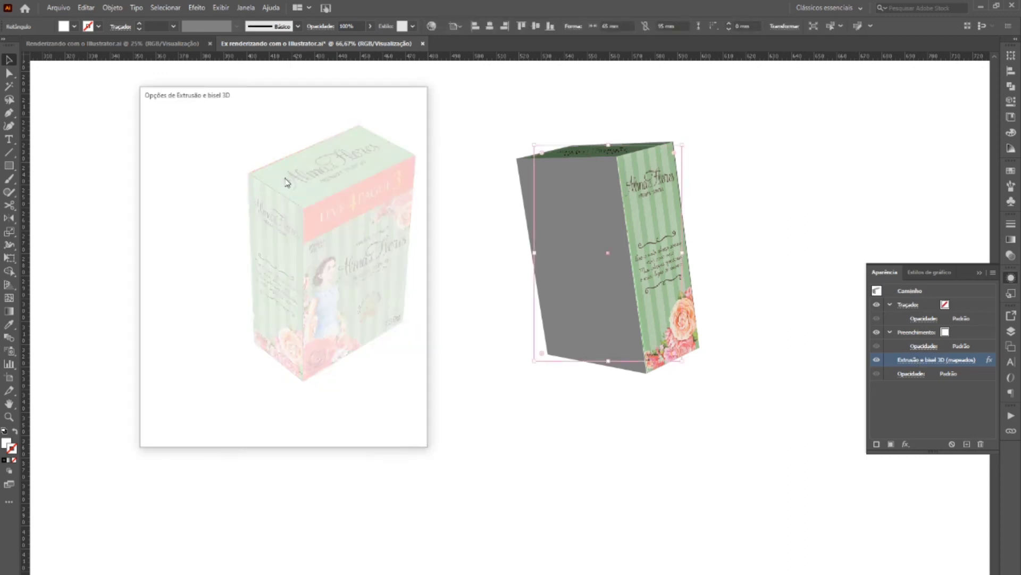
mouse_move(208, 165)
mouse_down()
mouse_move(246, 152)
mouse_move(213, 176)
mouse_up()
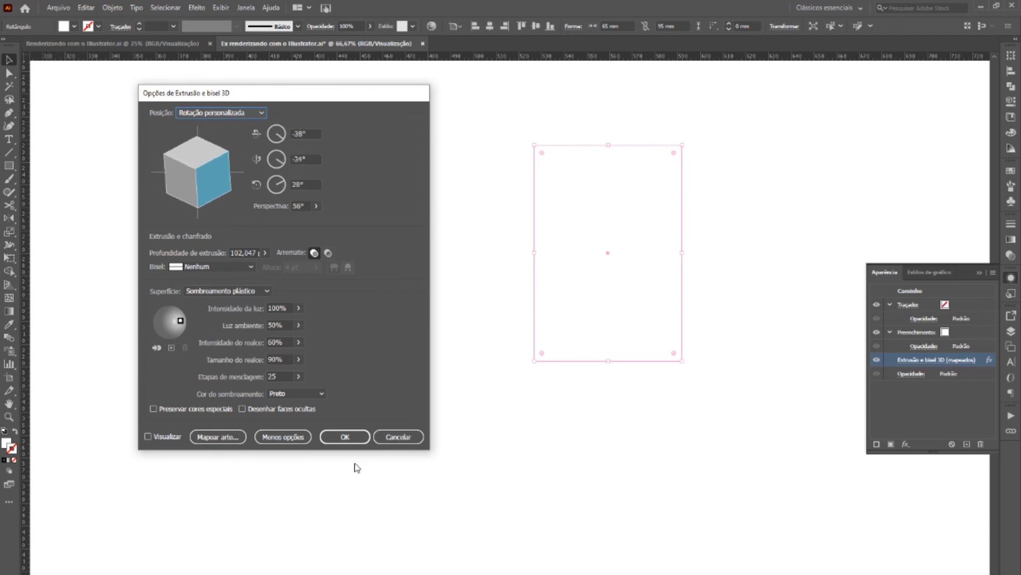
click(345, 437)
click(481, 432)
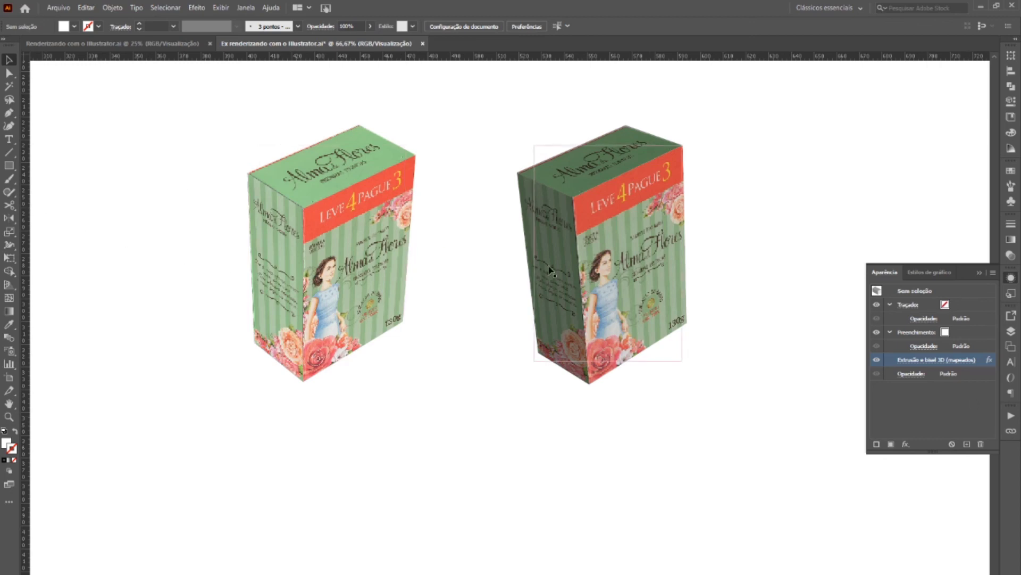
scroll(551, 272, down, 2)
Draw a tall narrow rectangle below the boxes and round its top-right corner into a shoulder
click(9, 165)
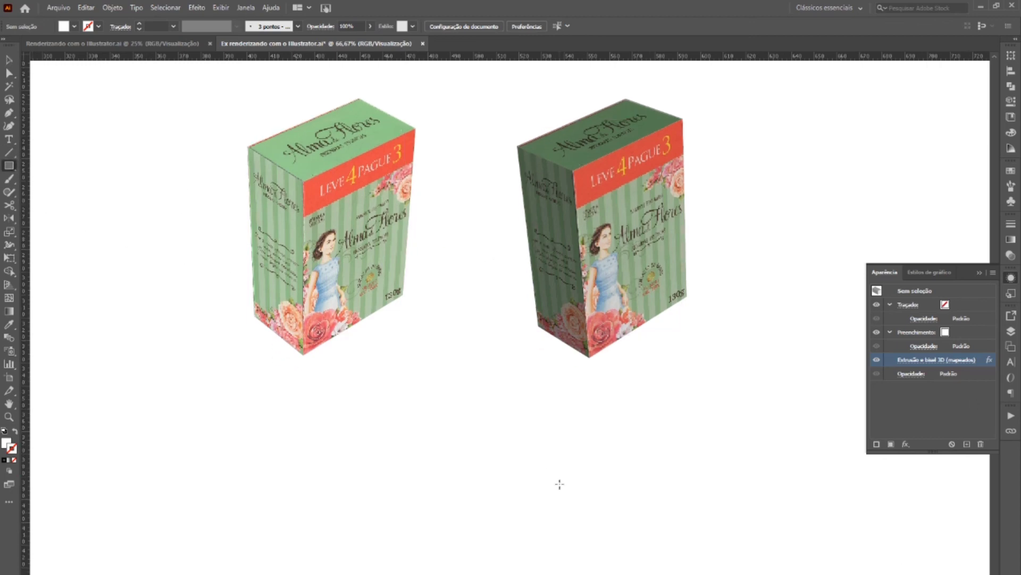
drag(458, 395, 489, 529)
key(d)
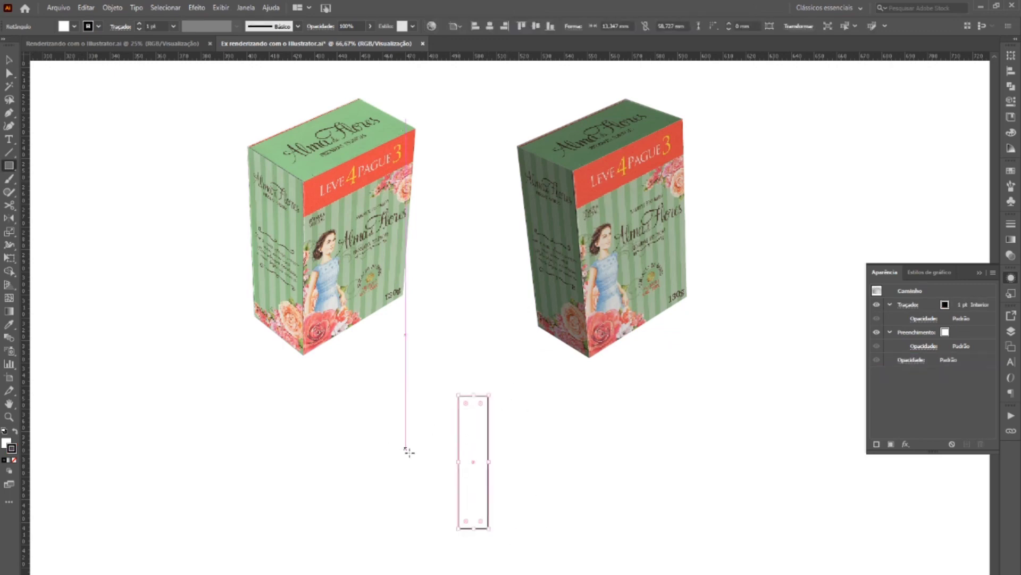
key(a)
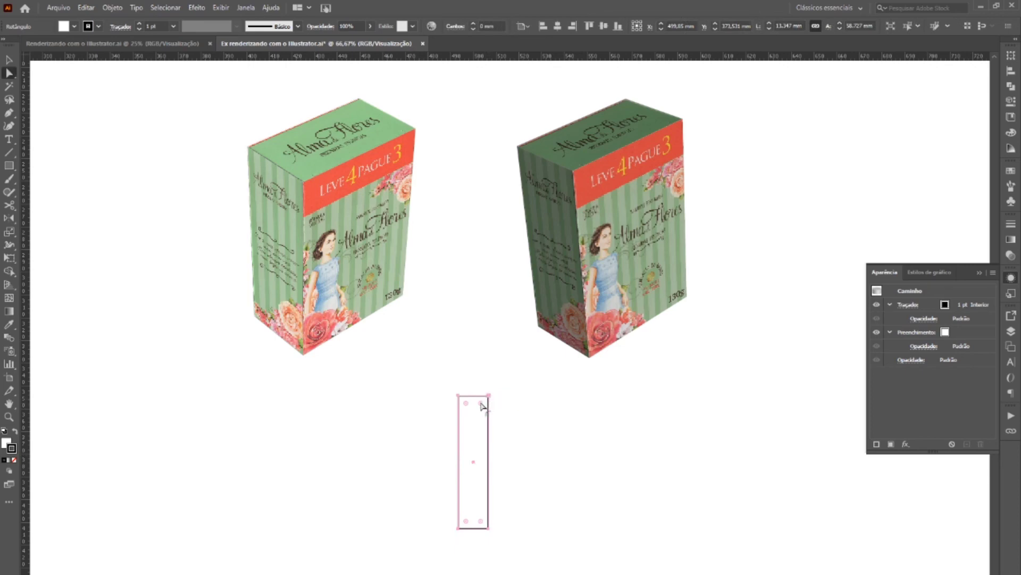
mouse_move(481, 403)
mouse_down()
mouse_move(466, 458)
mouse_move(477, 428)
mouse_up()
key(ctrl+z)
click(488, 396)
Add a small neck rectangle on top and unite it with the body in Pathfinder
key(m)
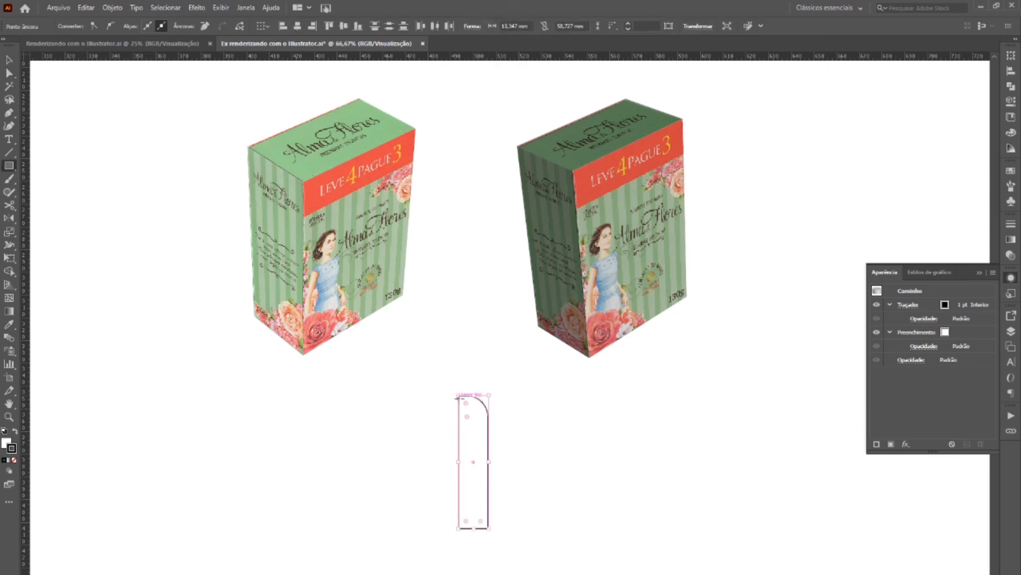
mouse_move(458, 365)
mouse_down()
mouse_move(471, 408)
mouse_move(445, 411)
mouse_up()
key(v)
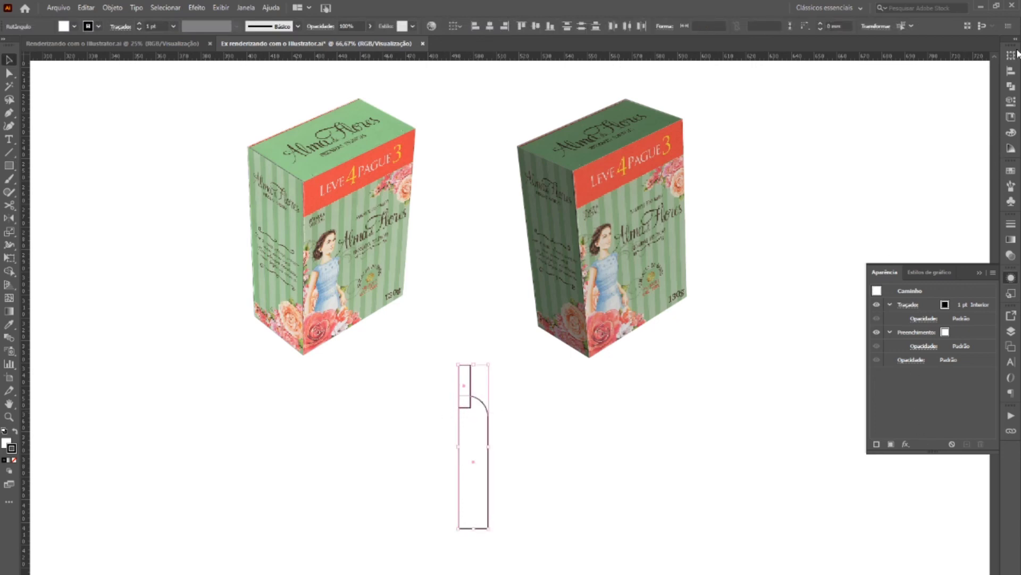
click(1011, 86)
click(882, 79)
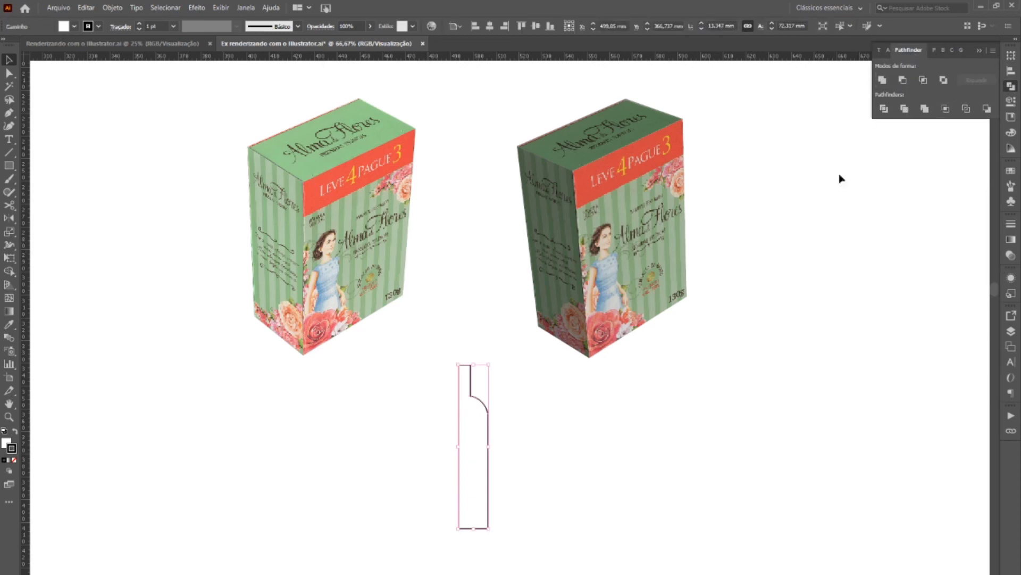
click(537, 467)
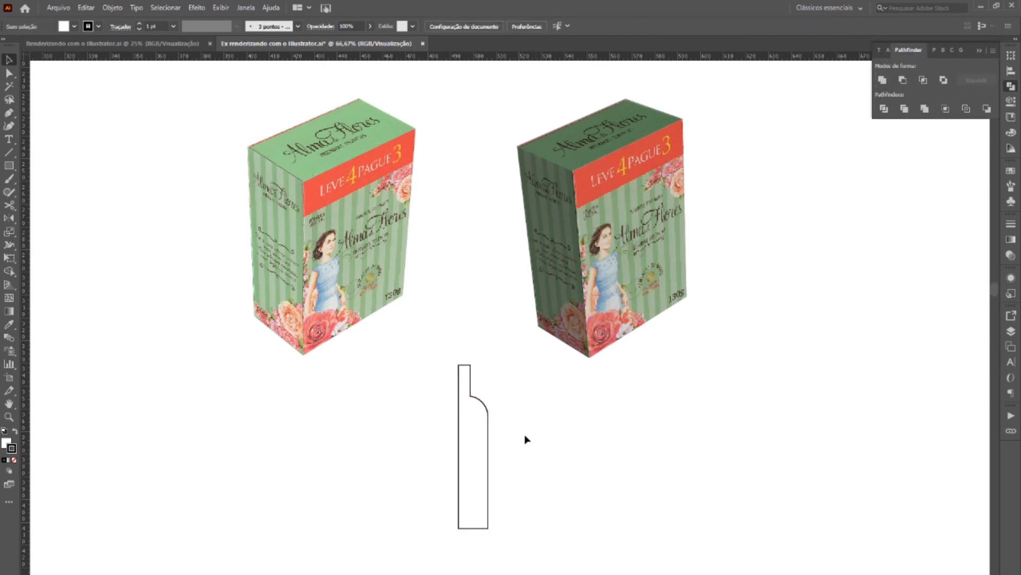
Round the corner where the neck meets the shoulder
key(a)
click(471, 396)
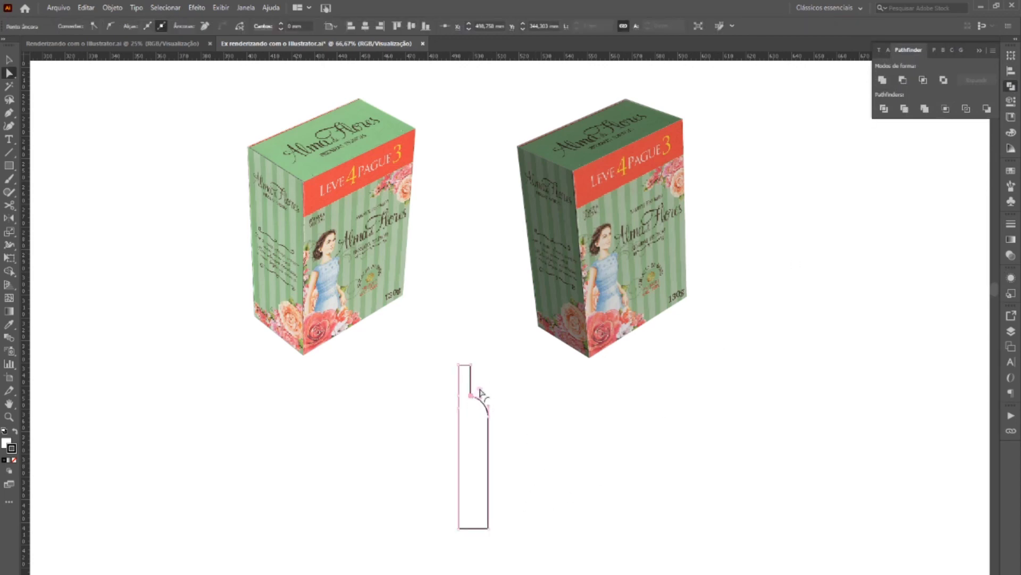
drag(481, 393, 489, 379)
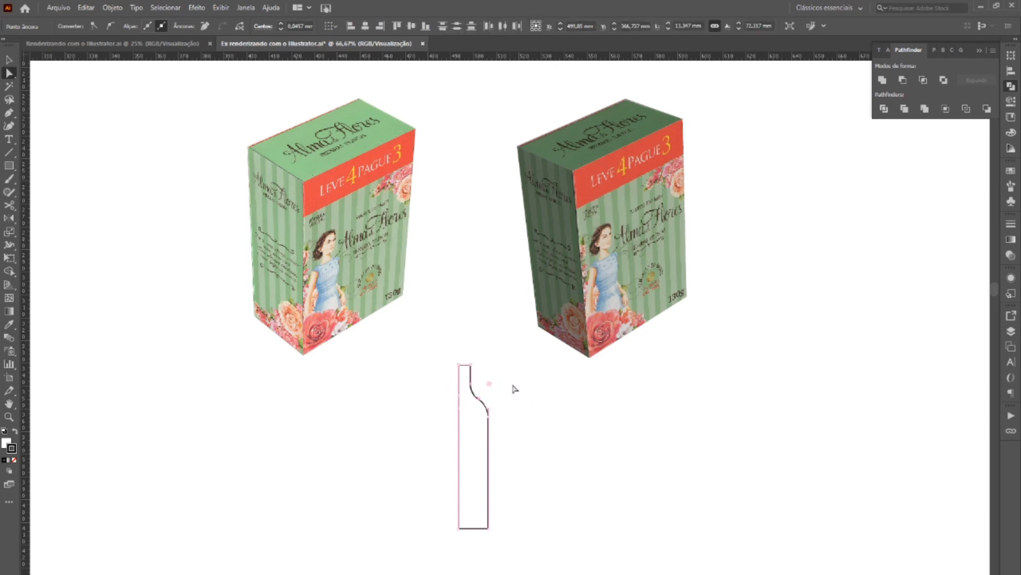
Apply a 3D Revolve to the bottle profile at a custom angle and open Map Art
key(v)
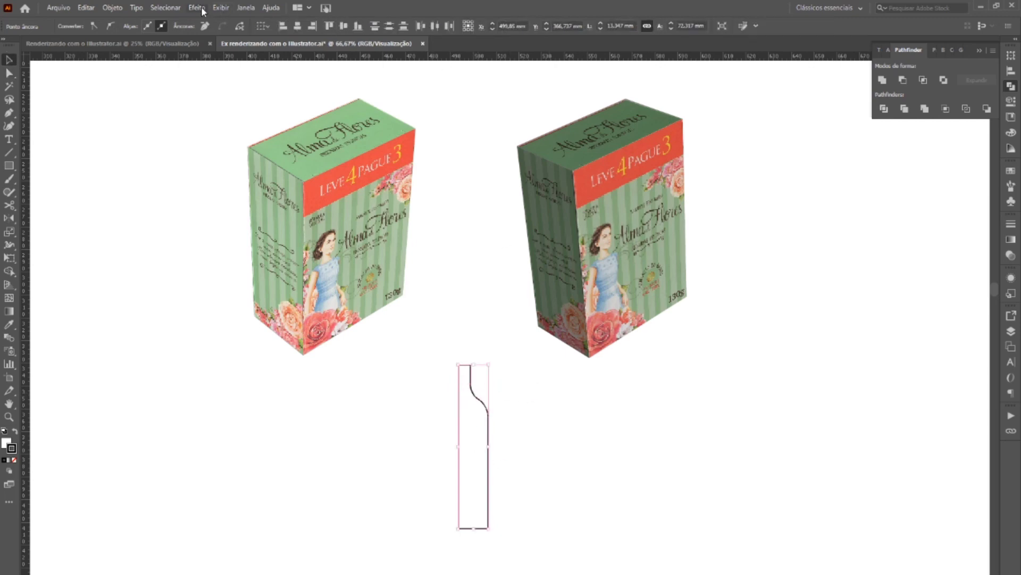
click(197, 8)
mouse_move(279, 71)
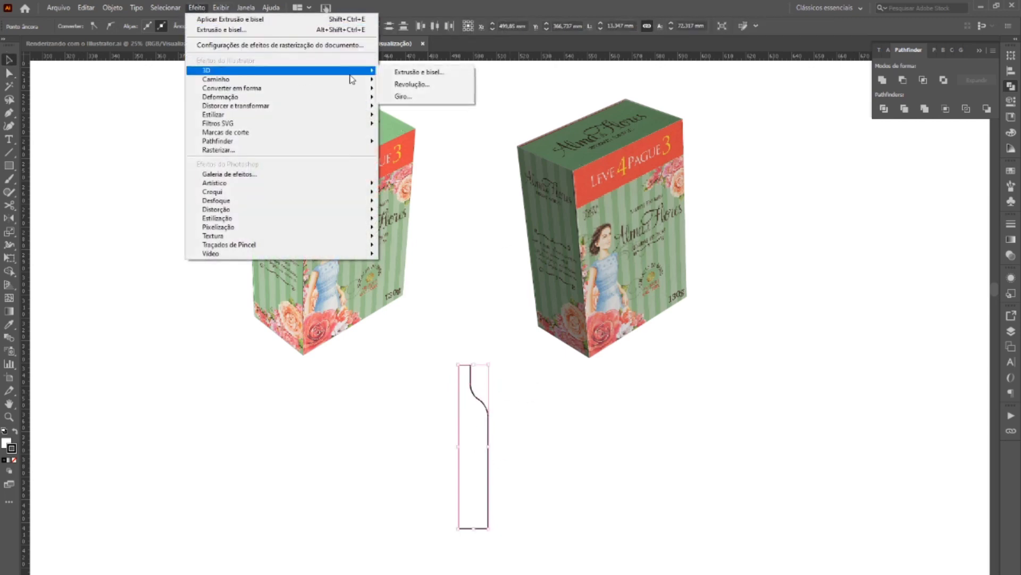
click(433, 84)
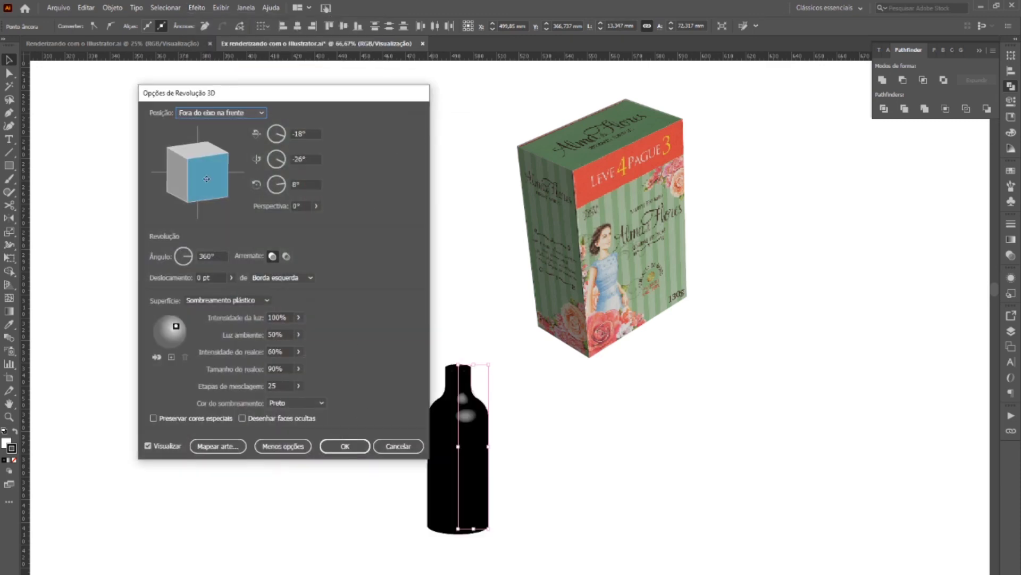
drag(206, 179, 205, 180)
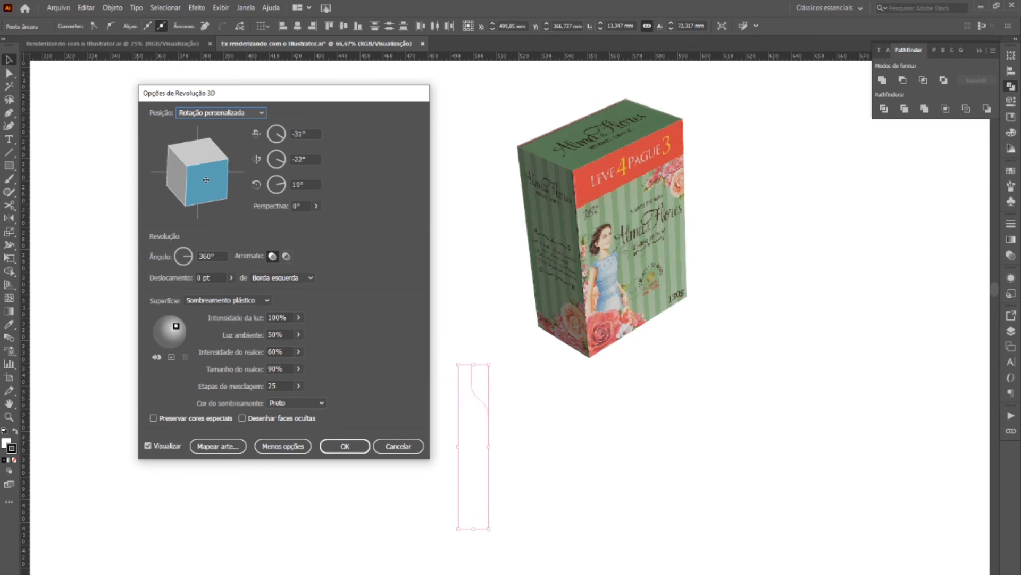
mouse_move(341, 98)
mouse_down()
mouse_move(707, 108)
mouse_move(798, 76)
mouse_up()
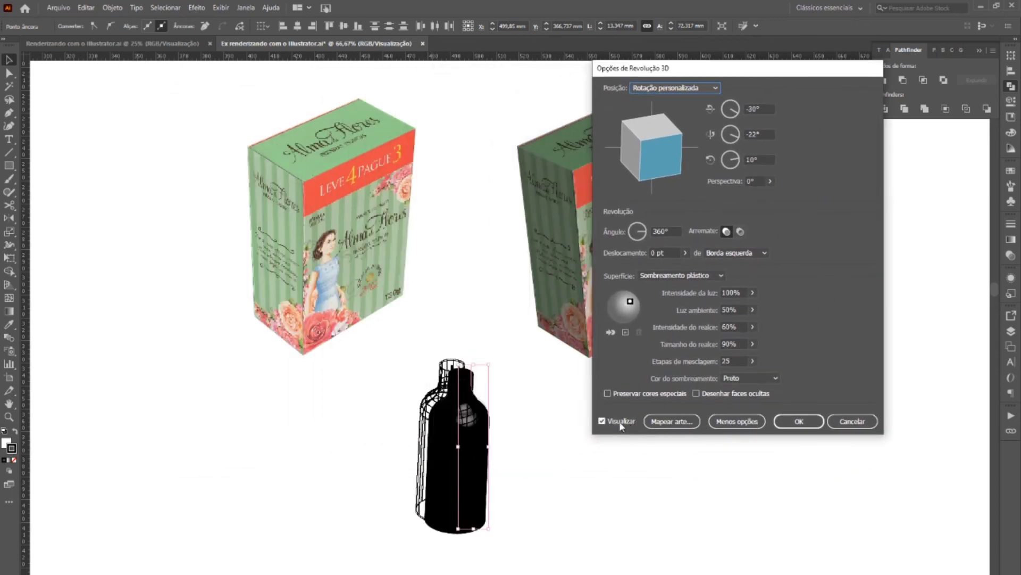
click(671, 423)
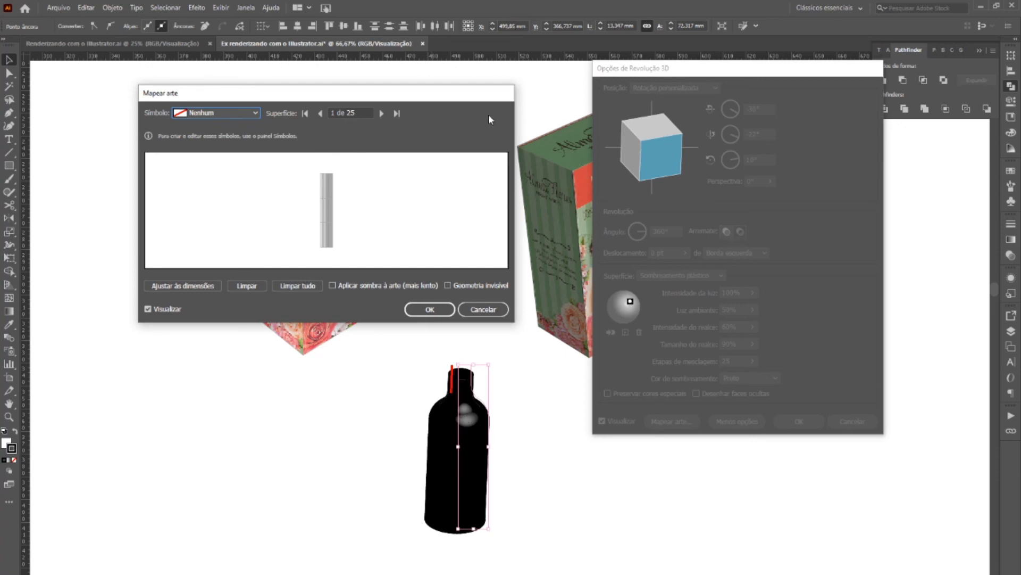
Advance the Map Art surface to 6 of 25, the bottle's body
click(381, 114)
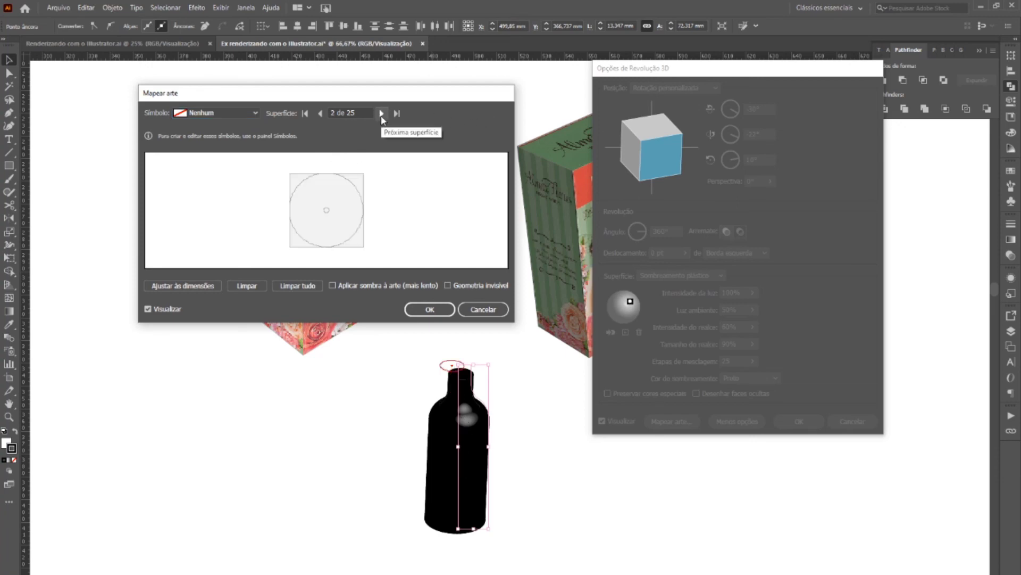
click(381, 114)
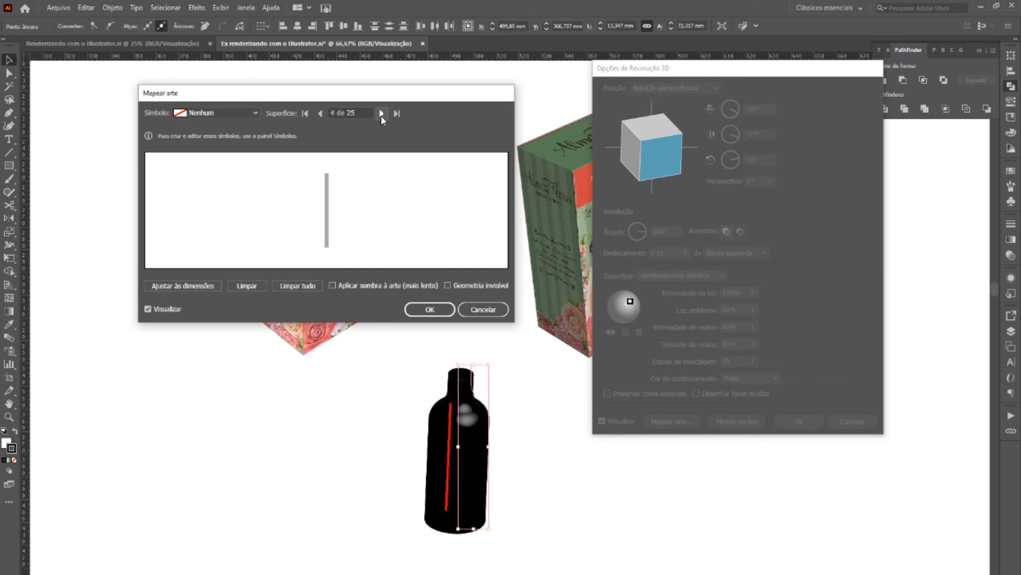
click(381, 115)
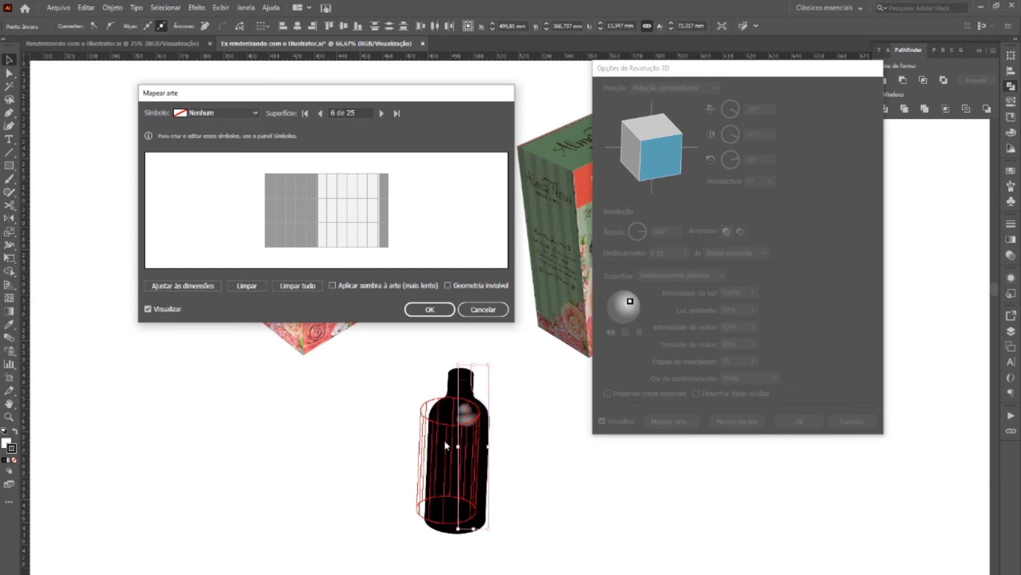
Try the Frente symbol on surface 6, nudge it, then set Symbol back to Nenhum
click(256, 113)
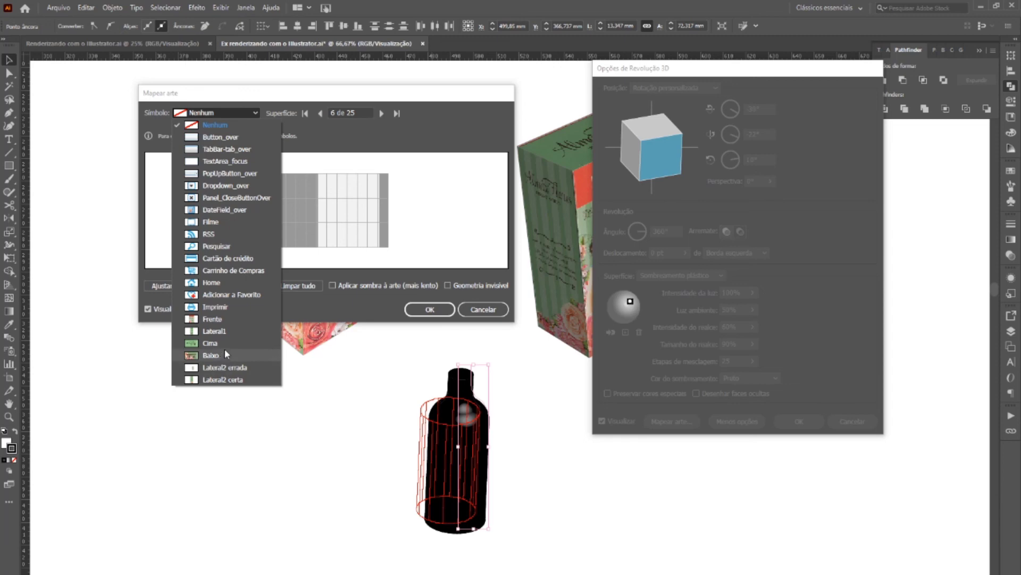
click(231, 319)
drag(322, 220, 323, 216)
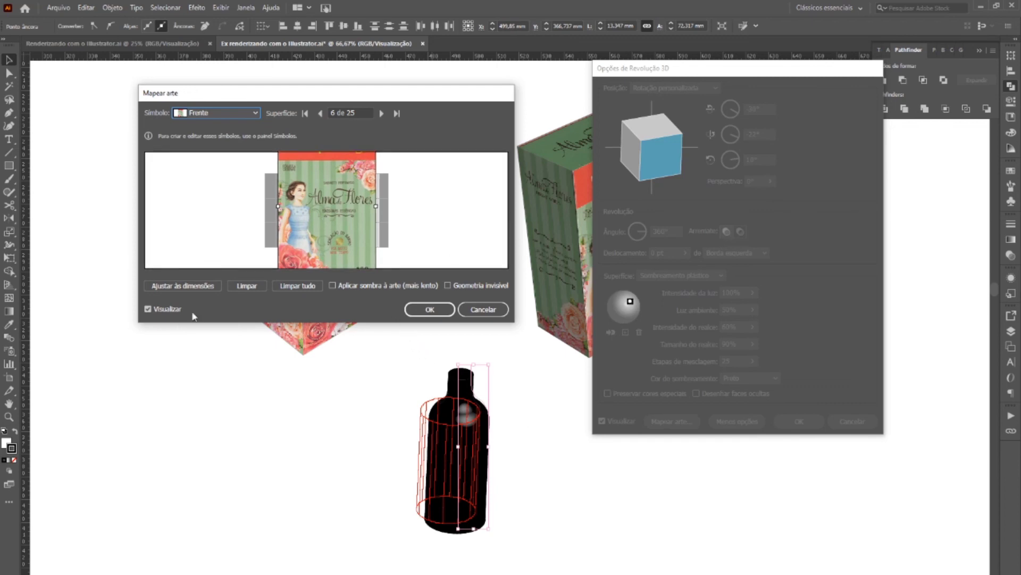
drag(347, 224, 350, 222)
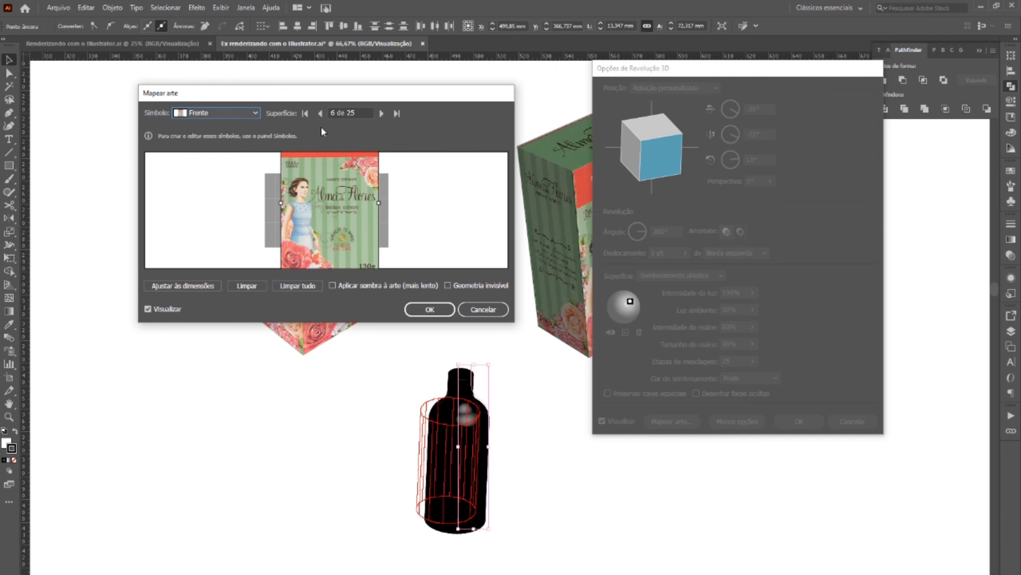
click(256, 111)
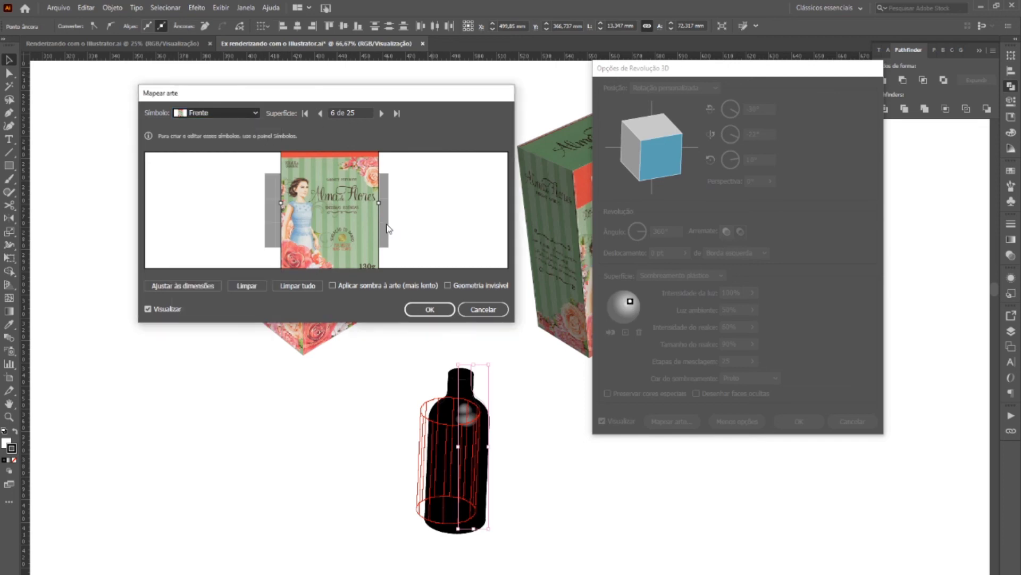
key(Up)
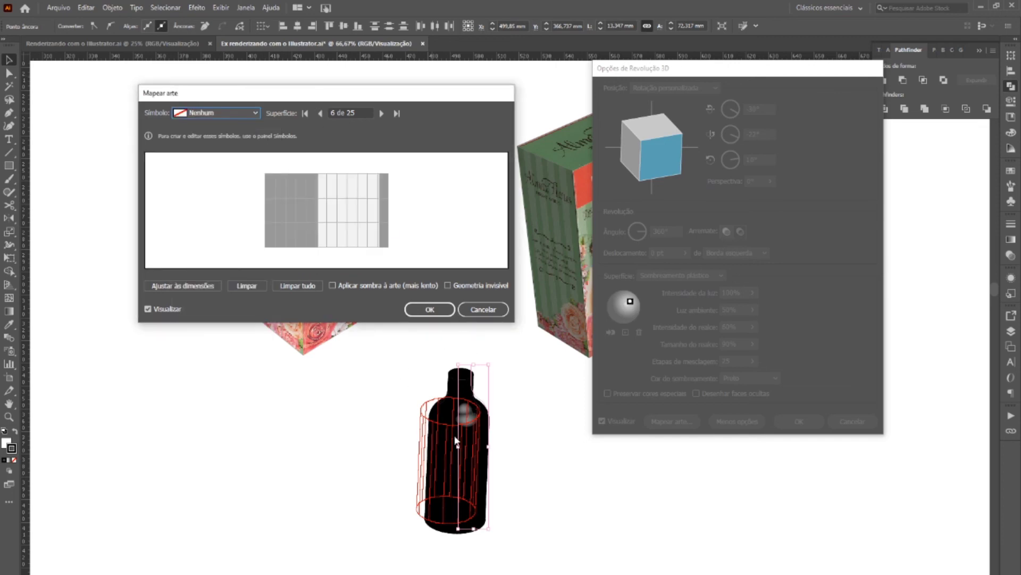
Map the Frente symbol onto surface 10 of 25
click(382, 113)
click(382, 113)
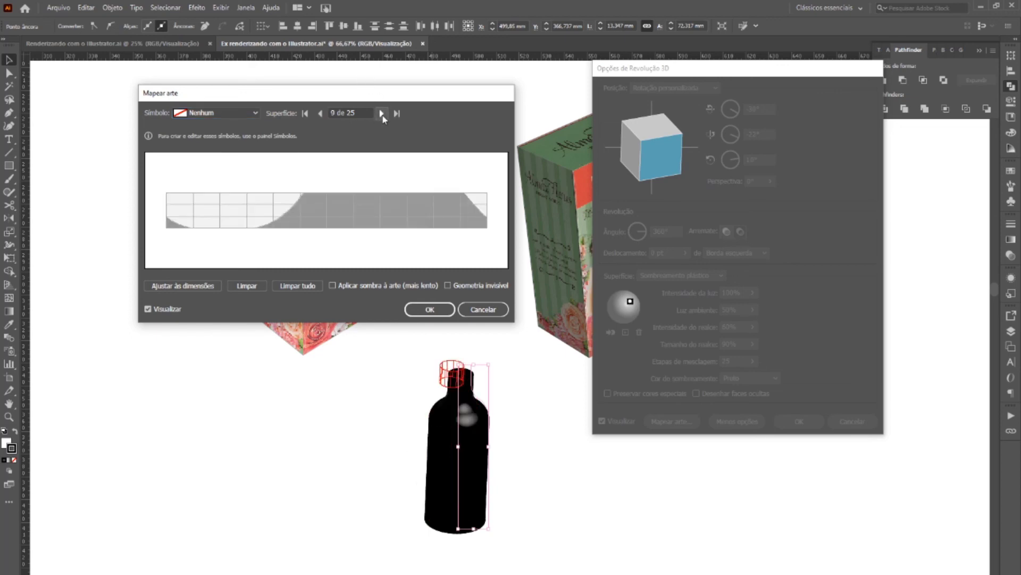
click(381, 113)
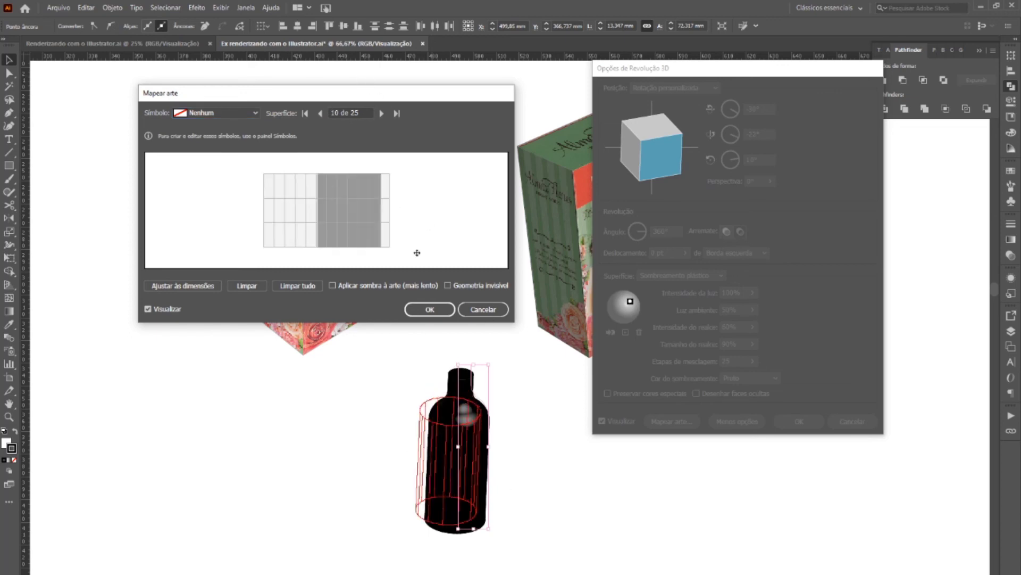
click(235, 113)
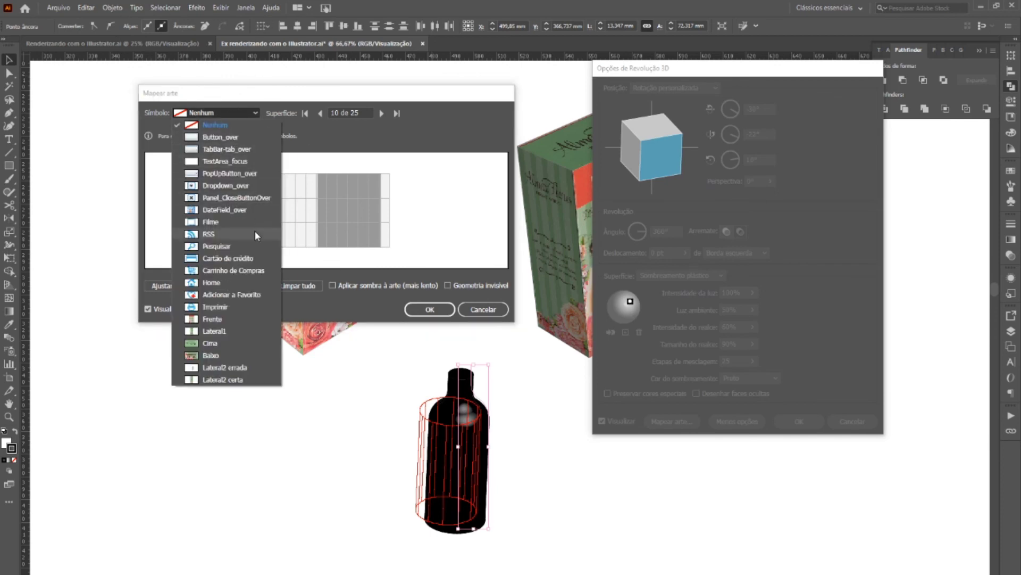
click(220, 330)
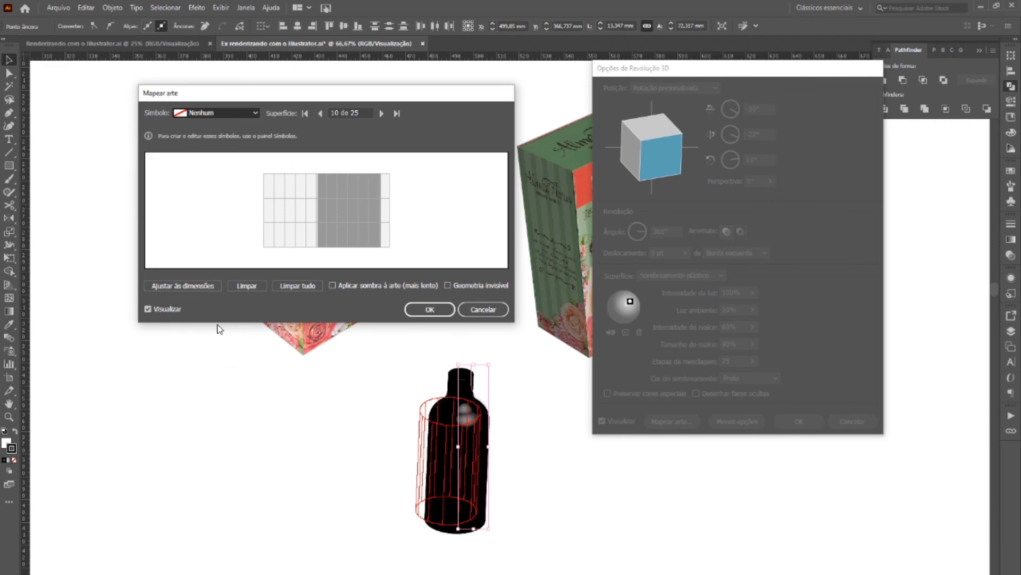
Move the Frente label up so 130g fits, and rotate it 90° to wrap the body
drag(330, 210, 336, 200)
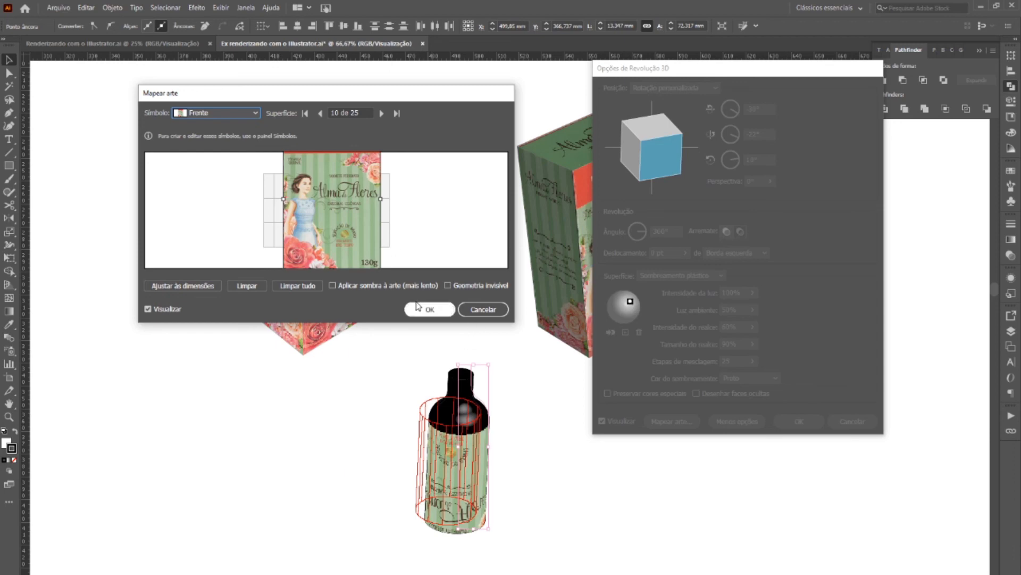
drag(389, 322, 399, 462)
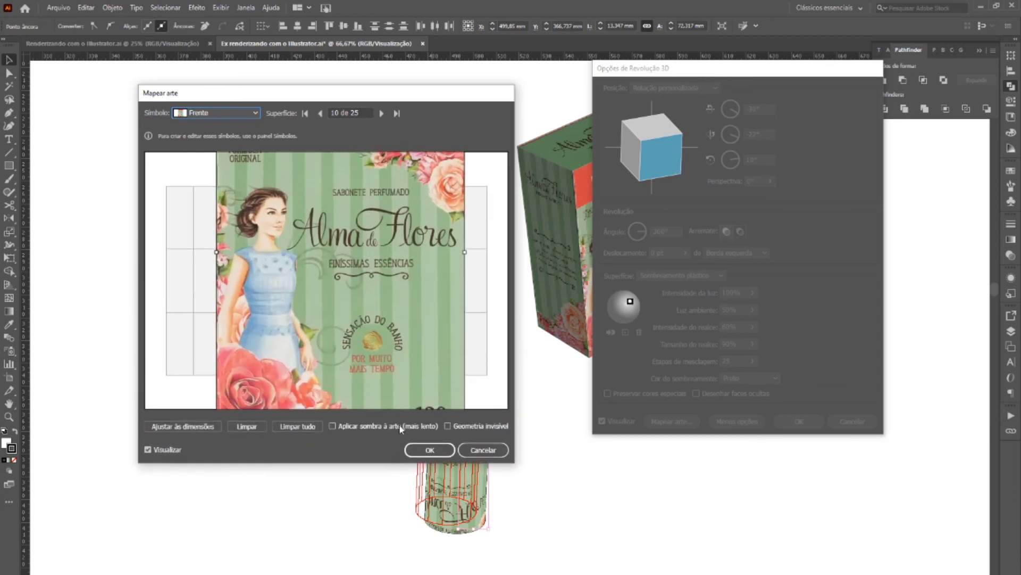
drag(463, 100, 307, 111)
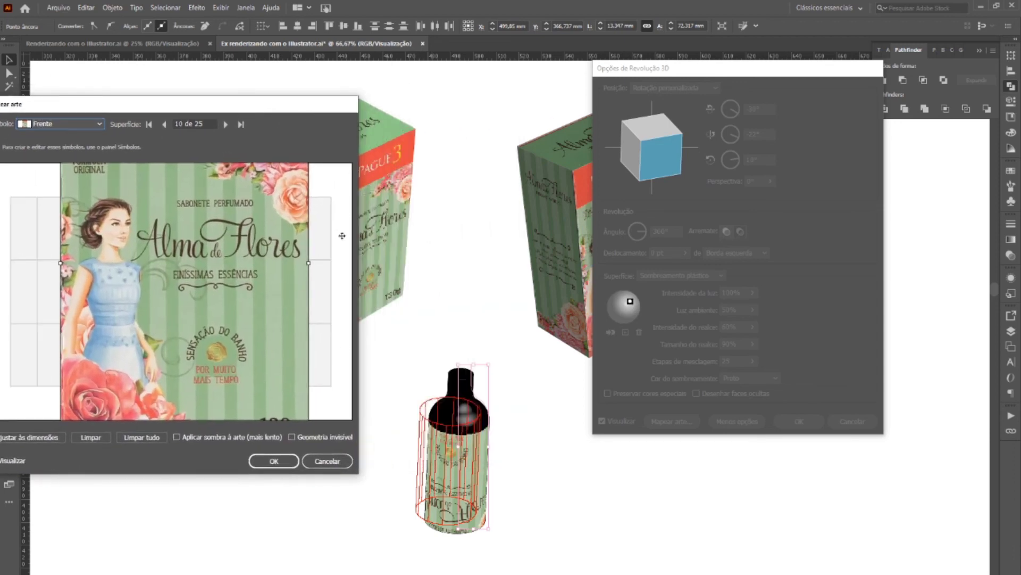
drag(327, 474, 330, 572)
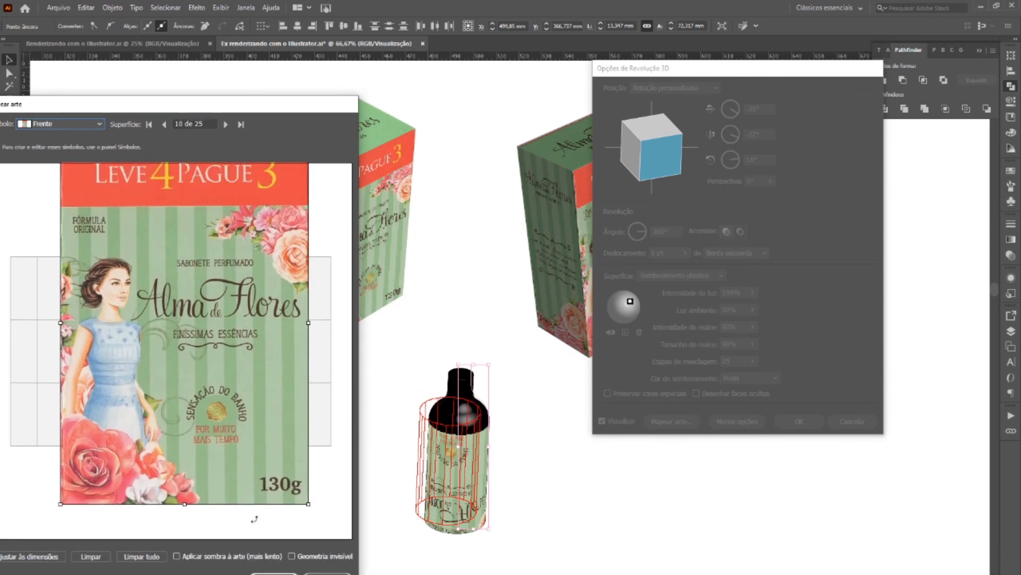
drag(255, 515, 118, 389)
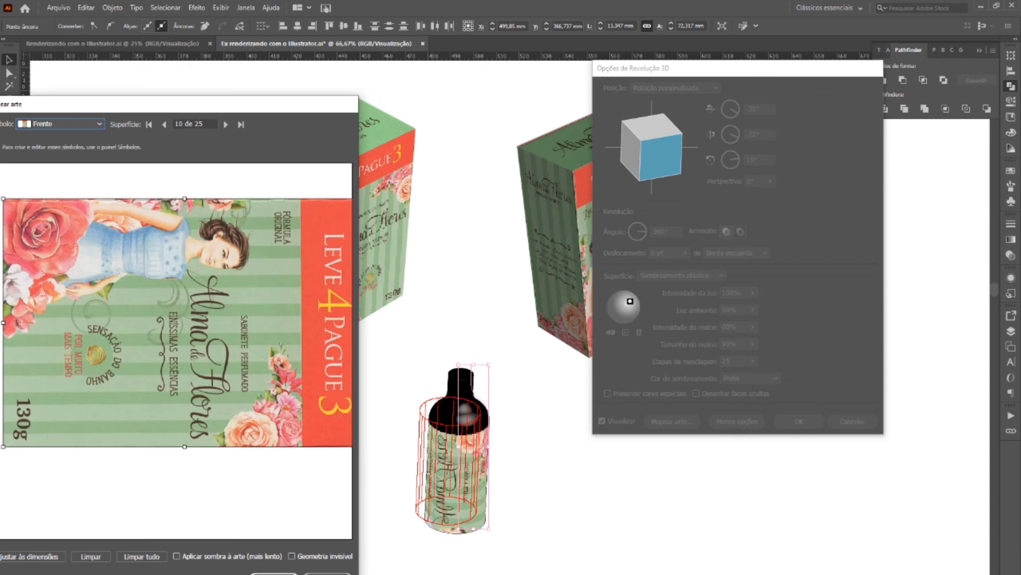
Confirm the Frente mapping and 3D Revolve, then show the bottle's appearance attributes
click(274, 572)
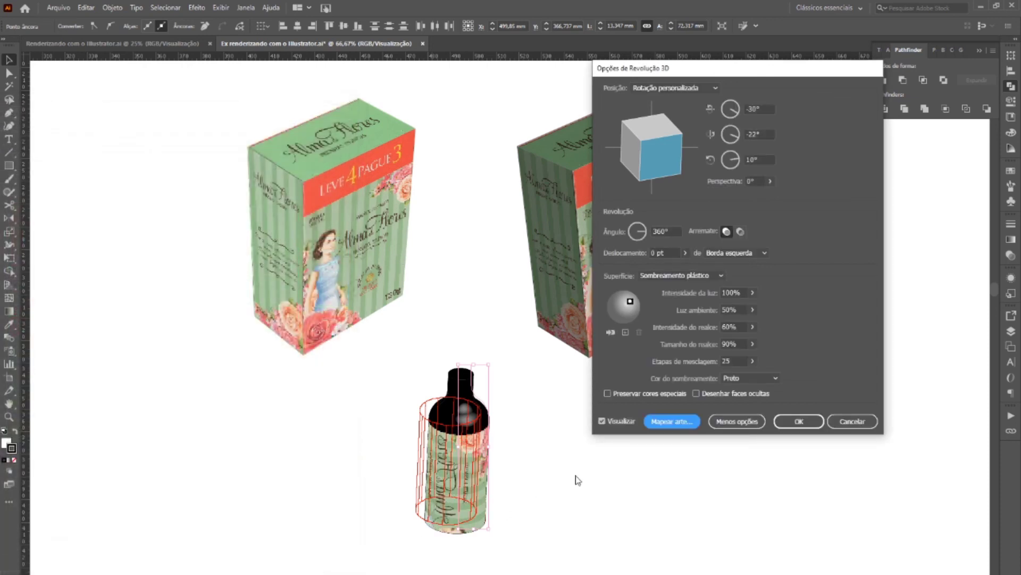
click(797, 421)
click(554, 531)
scroll(548, 531, up, 1)
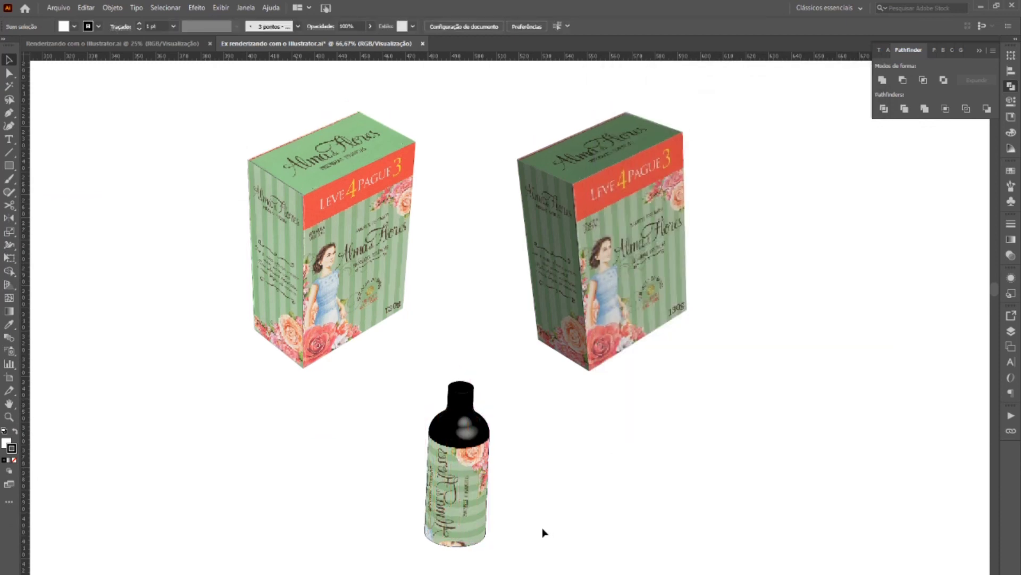
scroll(420, 505, up, 1)
click(428, 517)
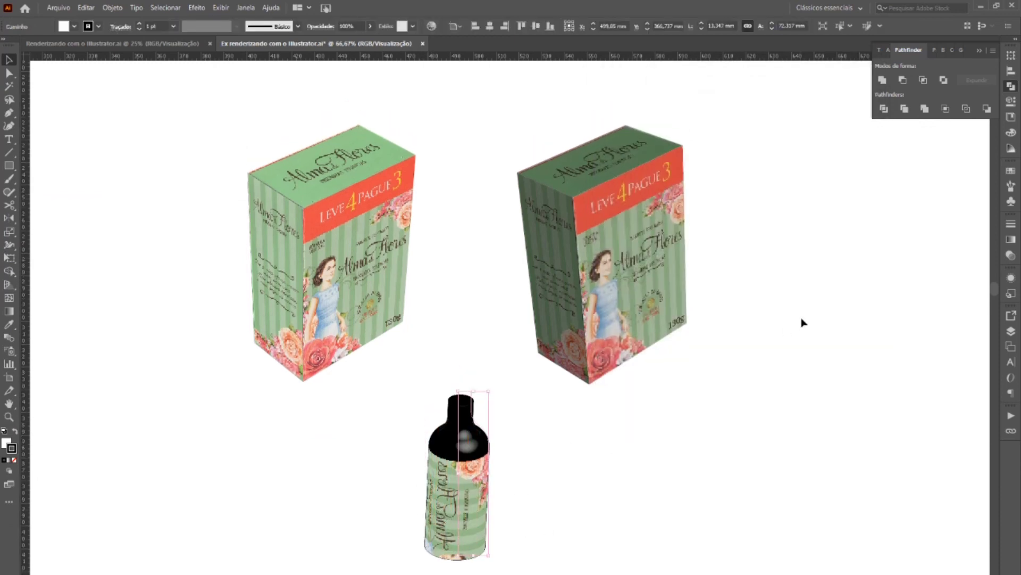
click(1011, 278)
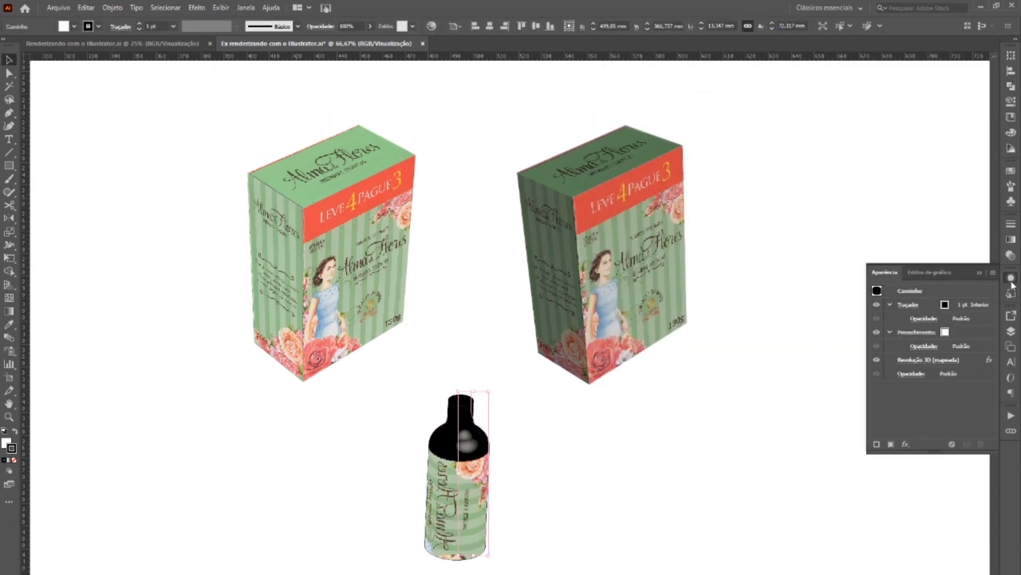